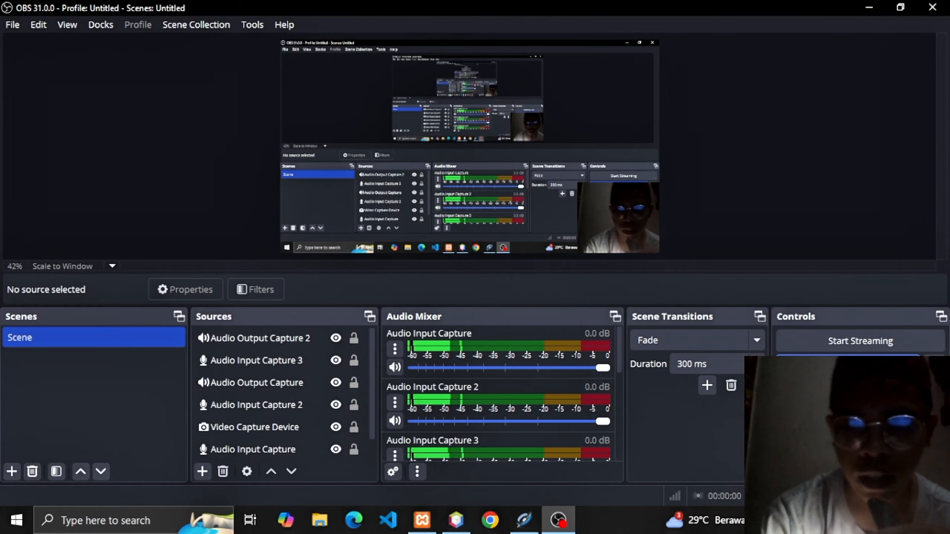
Bring Jaspersoft Studio, showing the laporanPembayaranLain.jrxml design, in front of OBS.
left_click(538, 526)
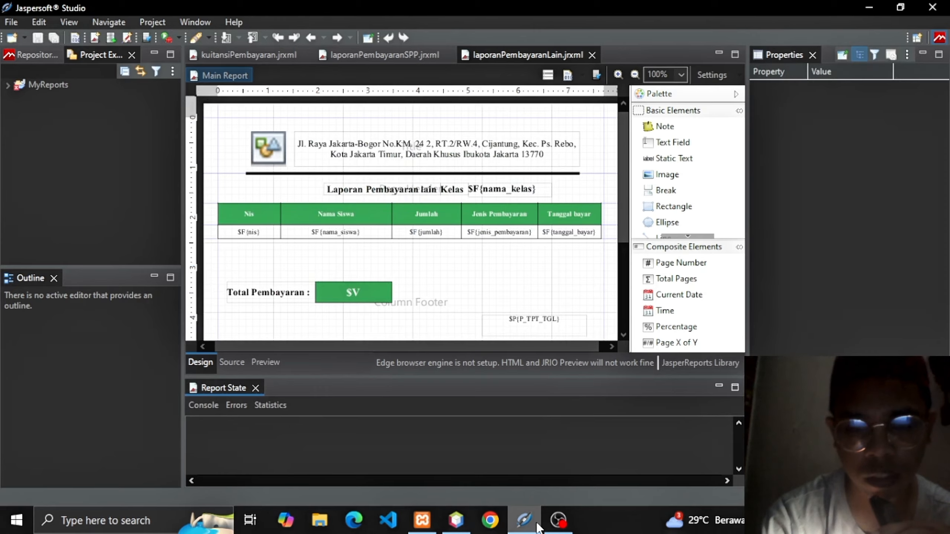
mouse_move(432, 529)
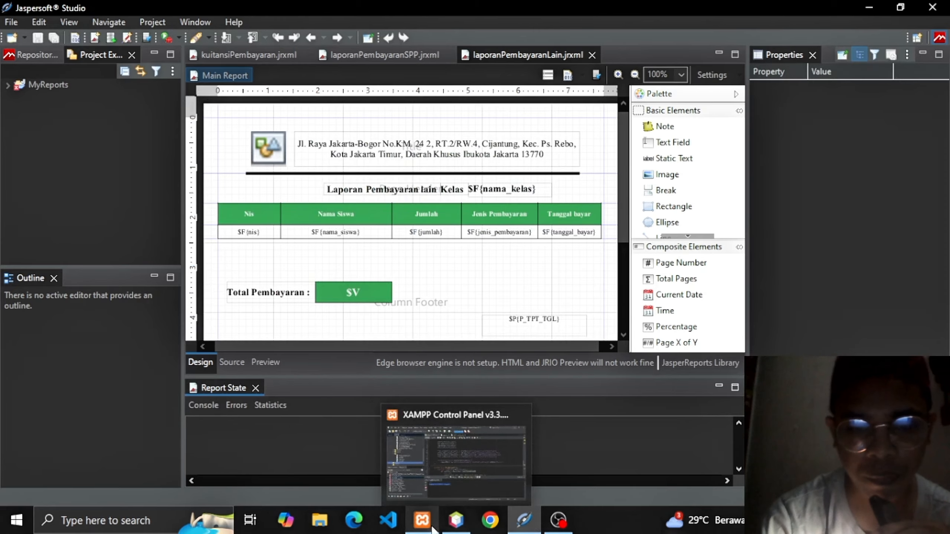
left_click(432, 529)
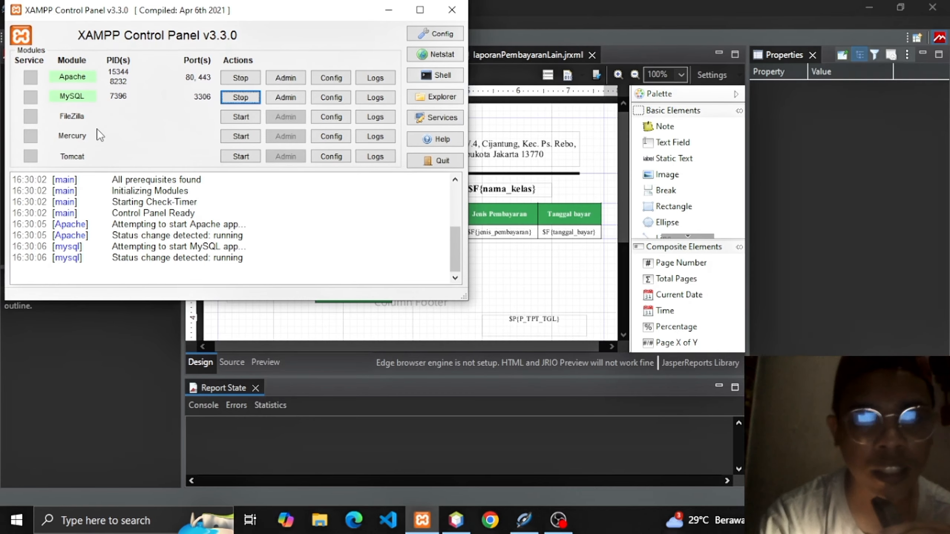
left_click(449, 10)
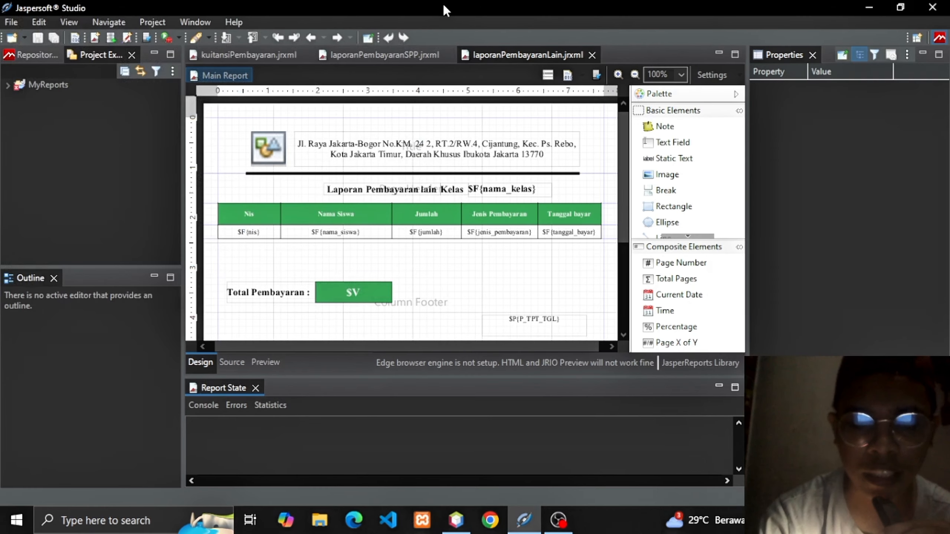
Run login.java from the NetBeans project with Run File.
left_click(445, 526)
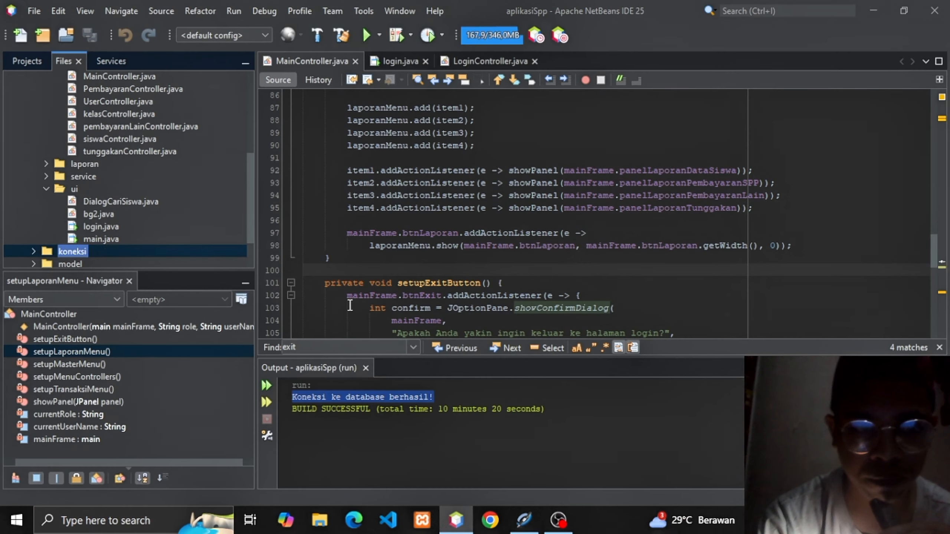
left_click(101, 226)
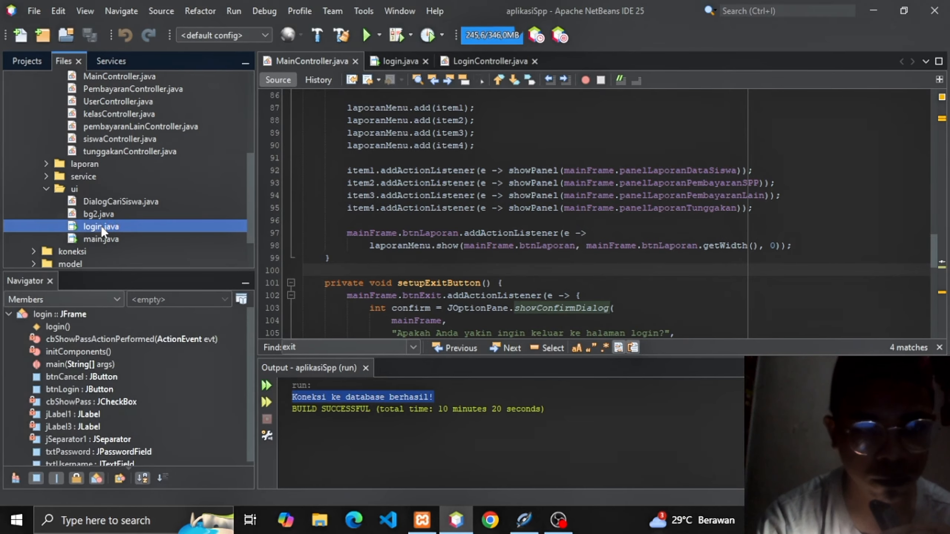
right_click(101, 228)
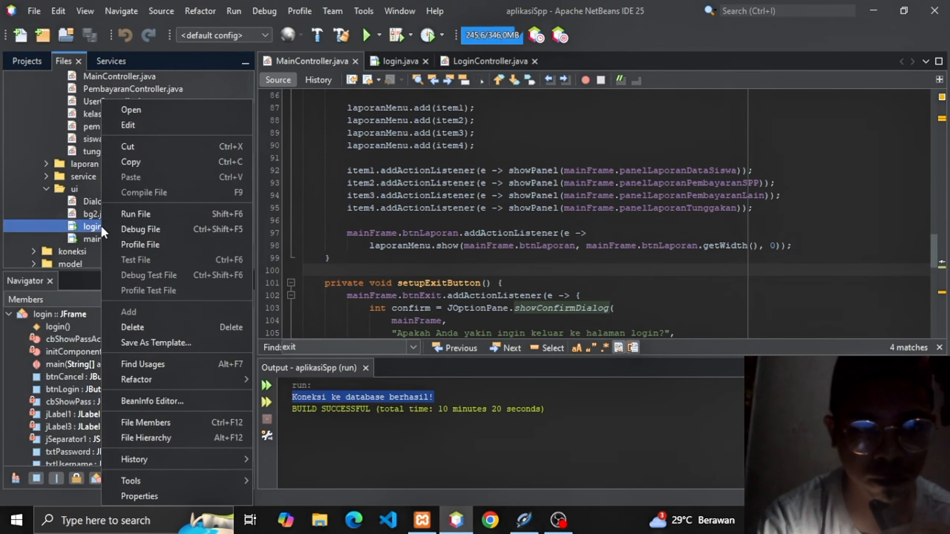
left_click(132, 215)
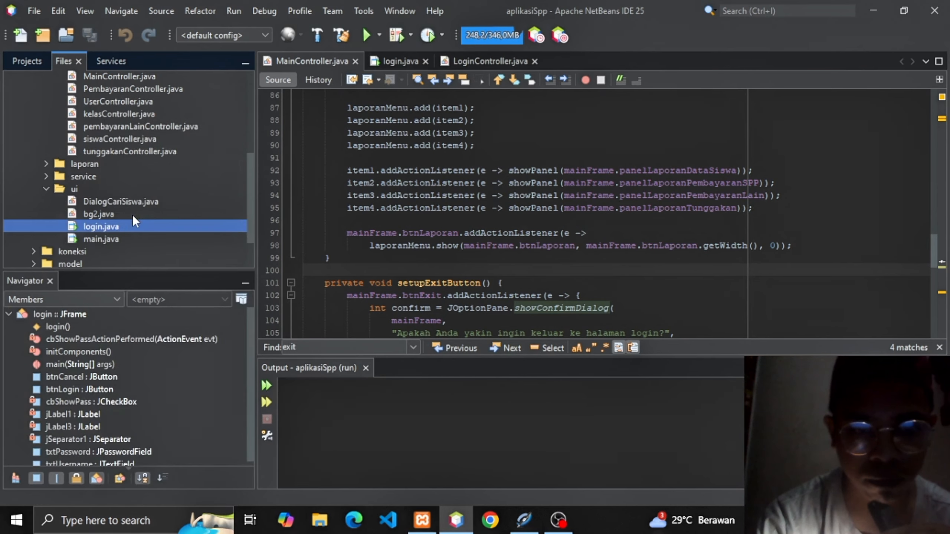
Put the XAMPP control panel away and watch the output for the database connection message.
left_click(426, 522)
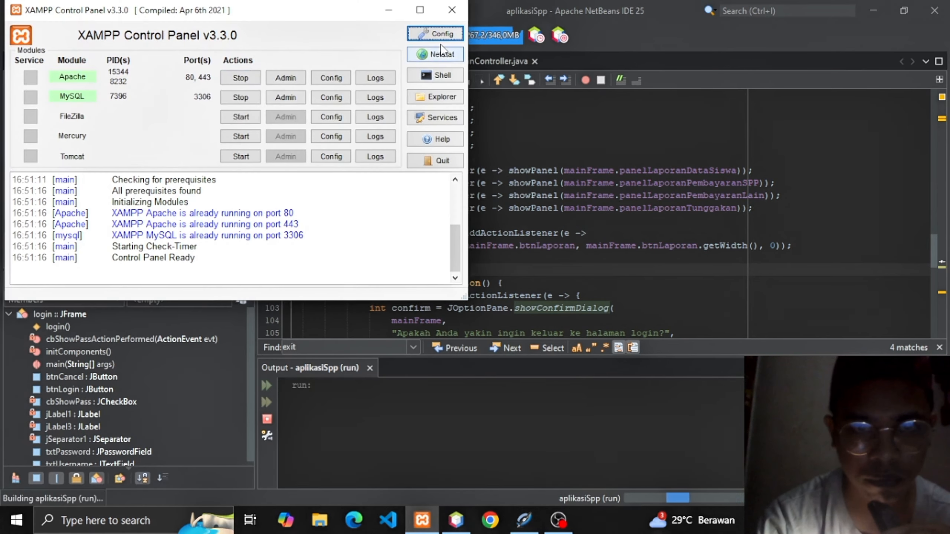
left_click(388, 10)
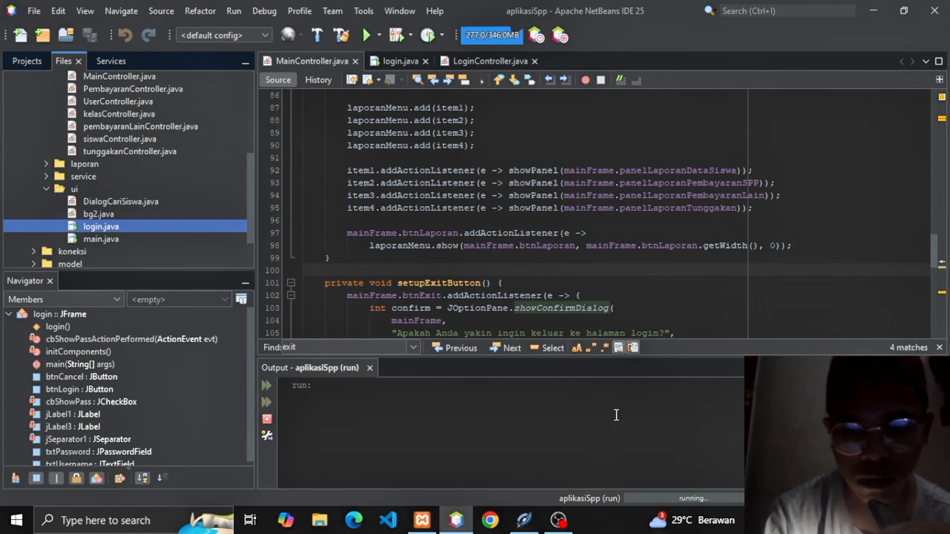
left_click(589, 450)
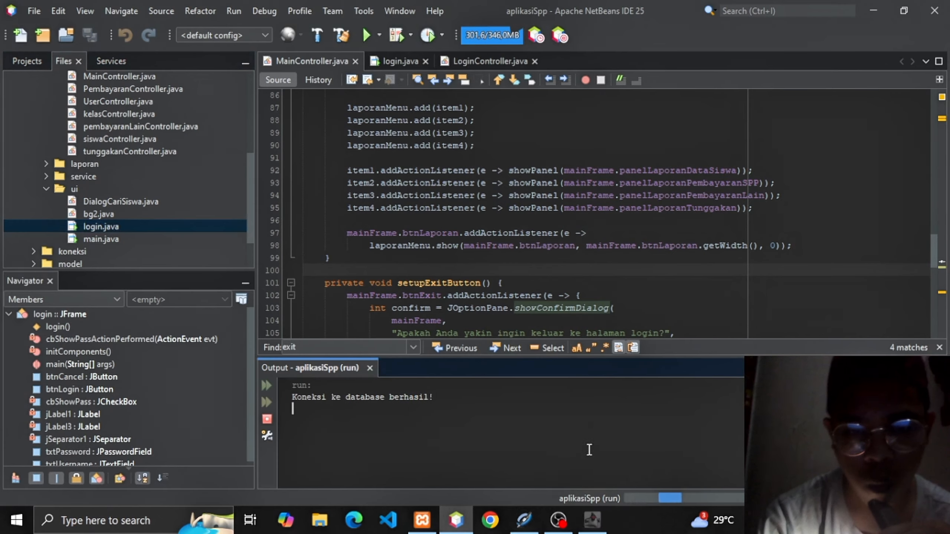
mouse_move(524, 520)
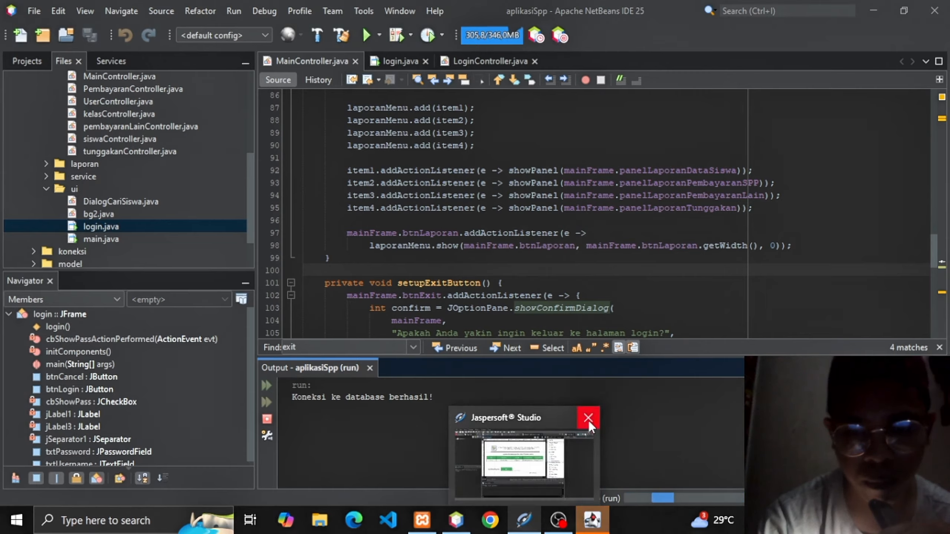
Log in with the username and password, showing the password and appending 123 to it.
left_click(589, 523)
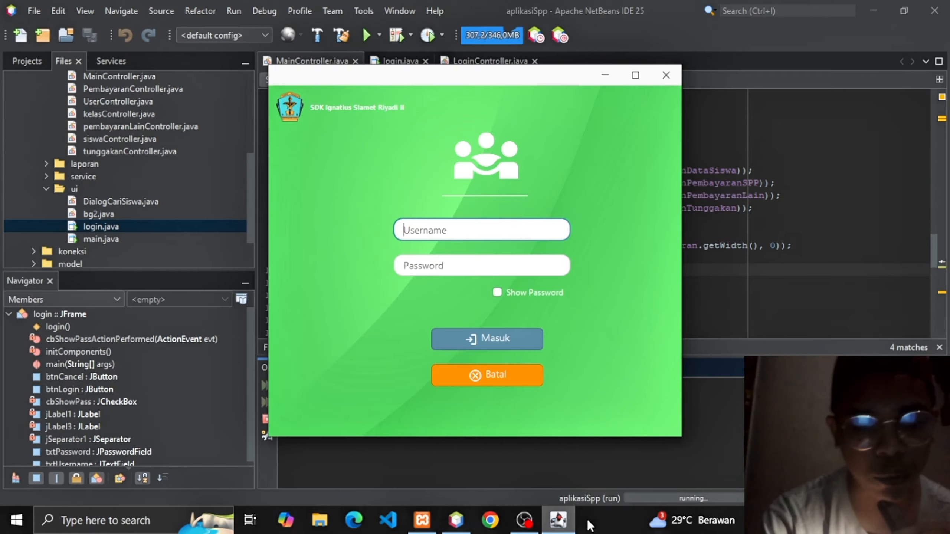
type("febri")
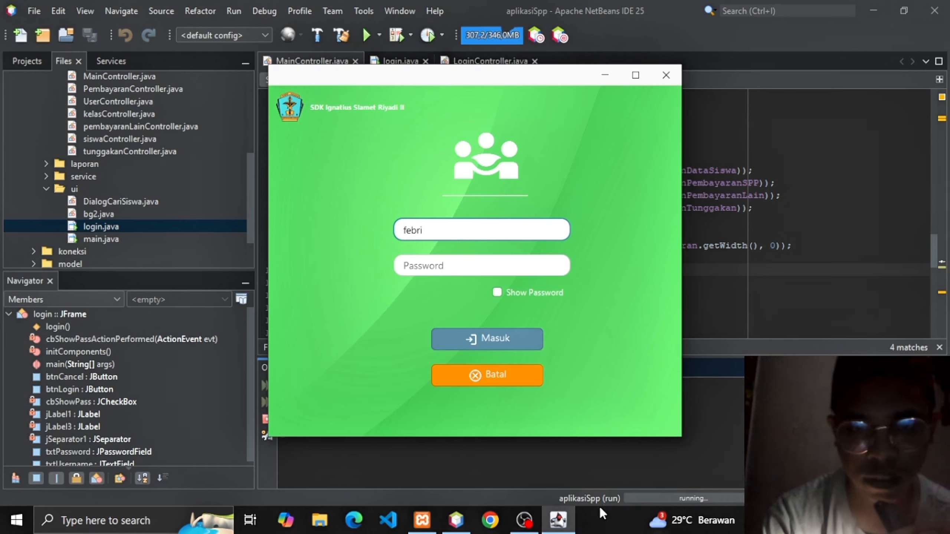
left_click(447, 266)
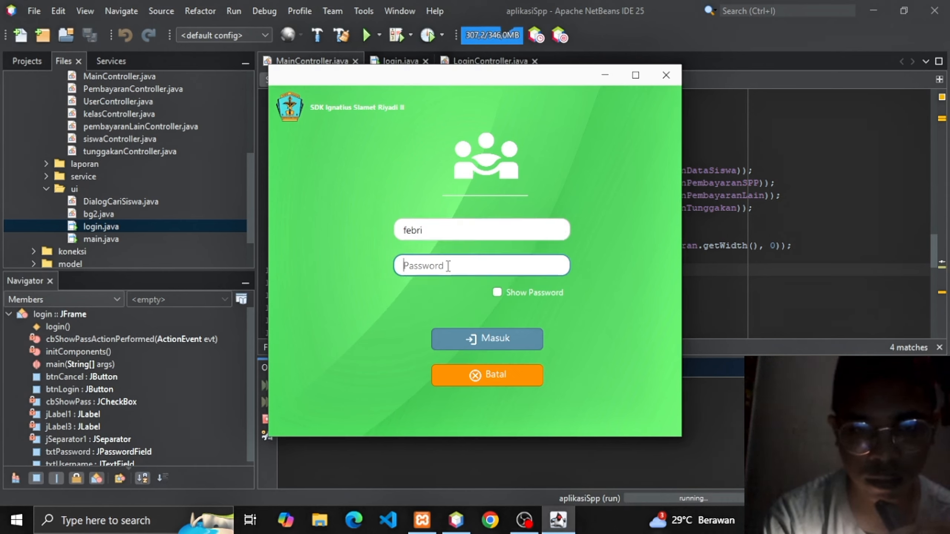
type("••••••")
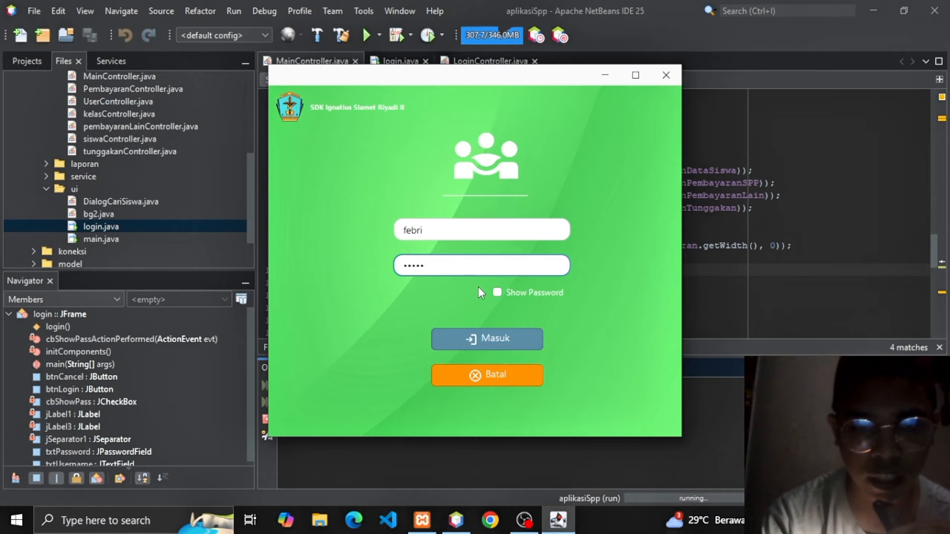
left_click(497, 293)
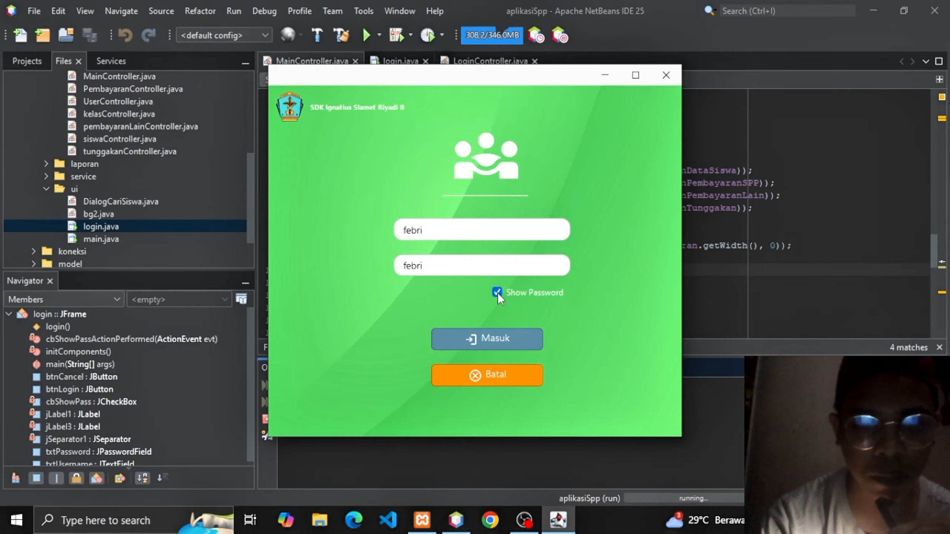
left_click(435, 267)
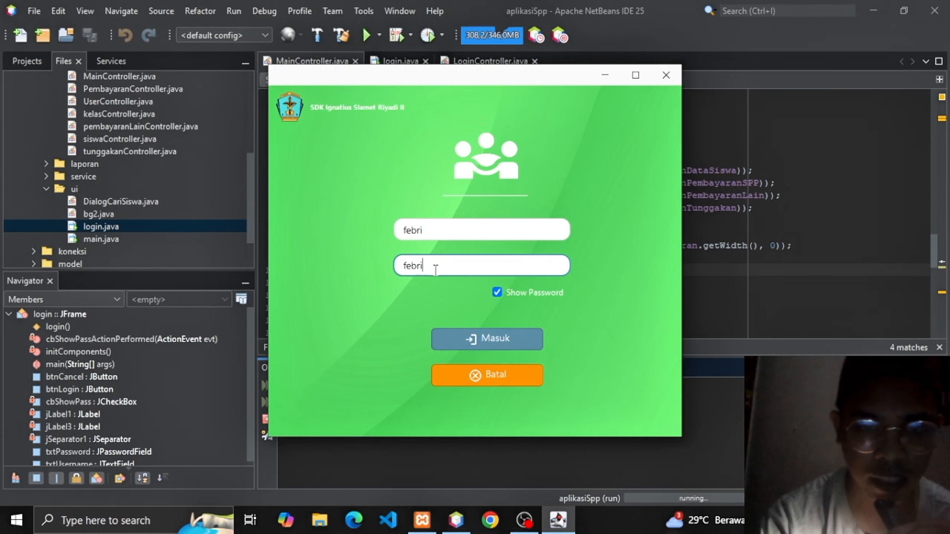
type("123")
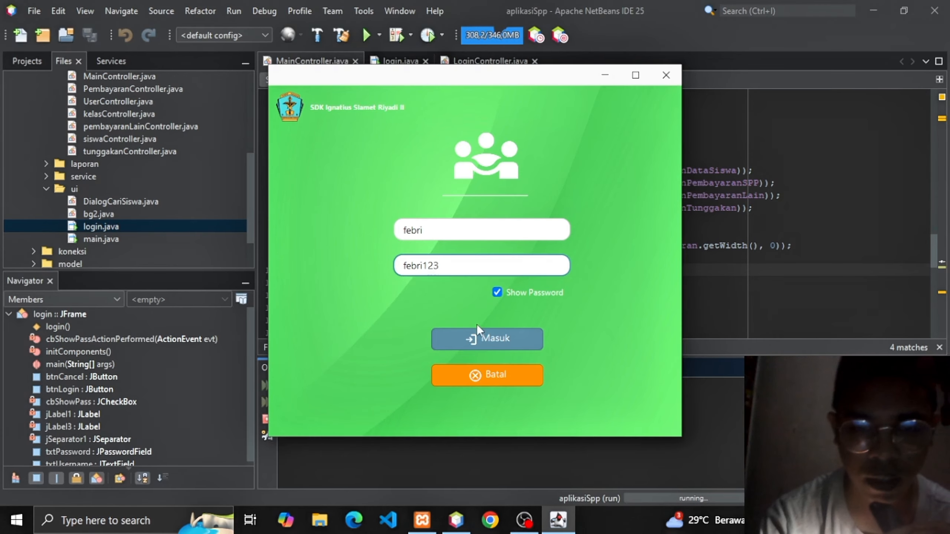
left_click(481, 346)
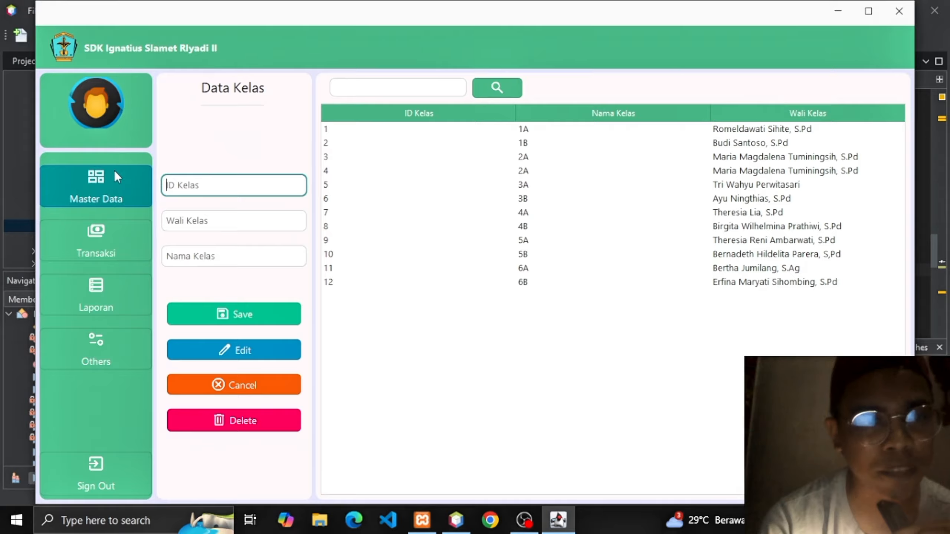
Open the Master Data menu and close it again without choosing a page.
left_click(110, 193)
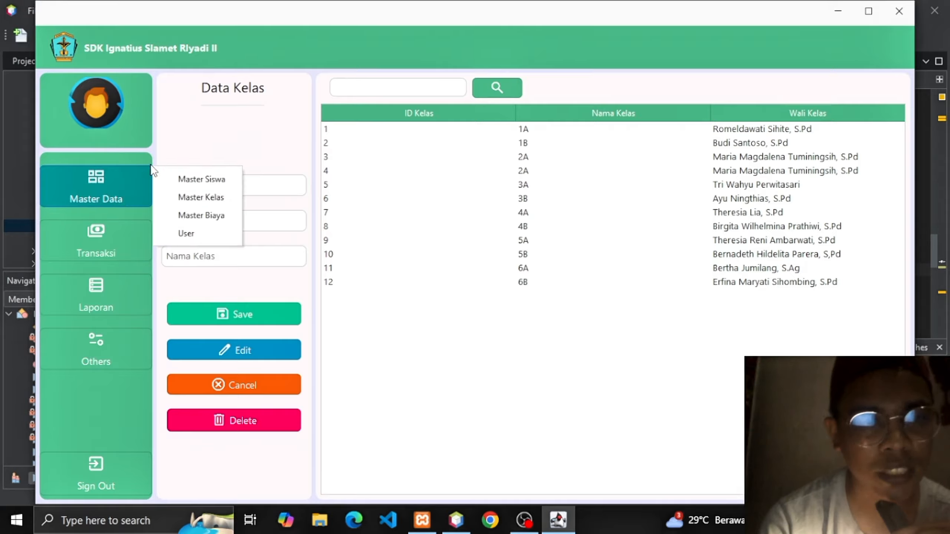
left_click(189, 128)
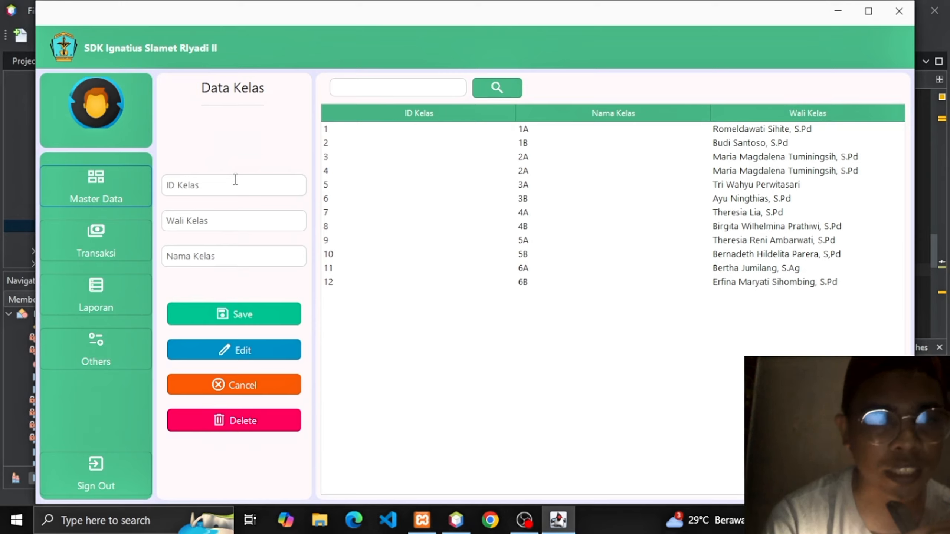
Add class 1C with the homeroom teacher's name, save it, and select the new row.
left_click(236, 221)
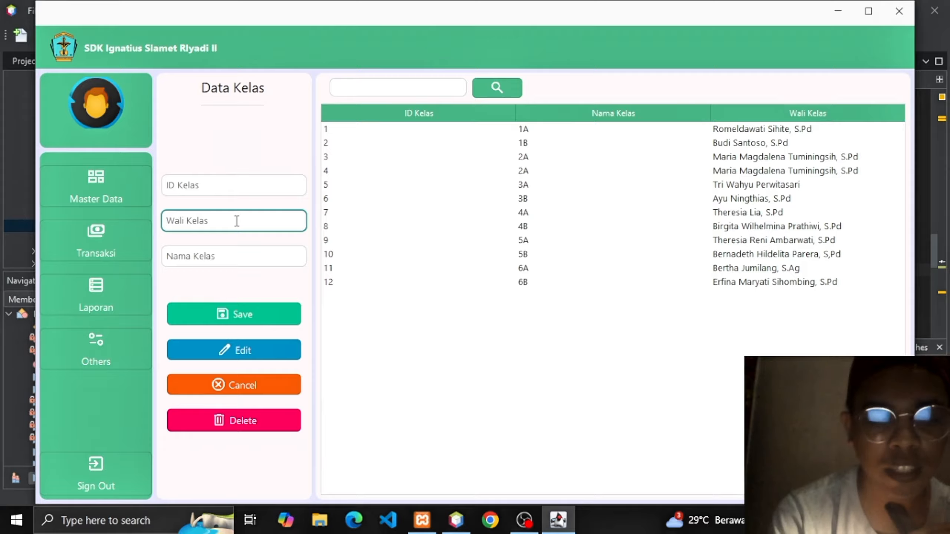
type("maria")
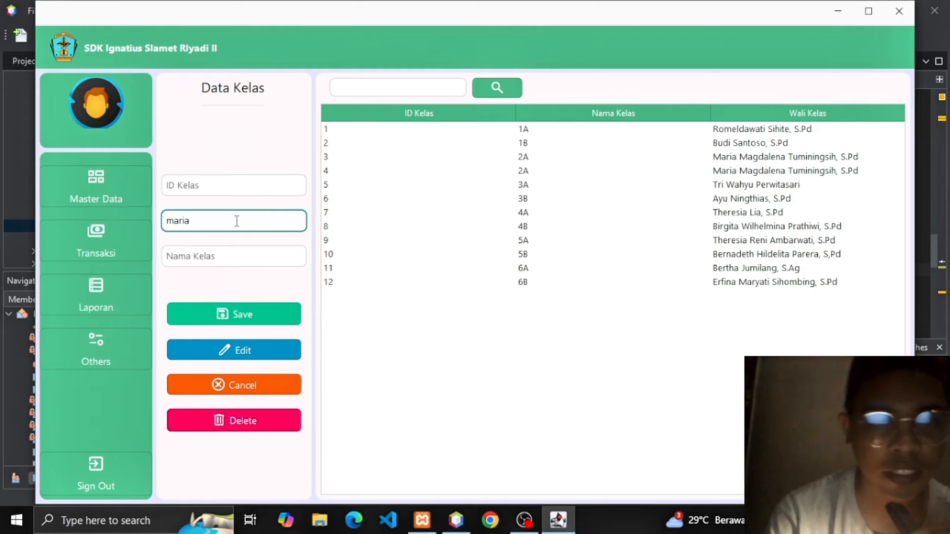
left_click(233, 254)
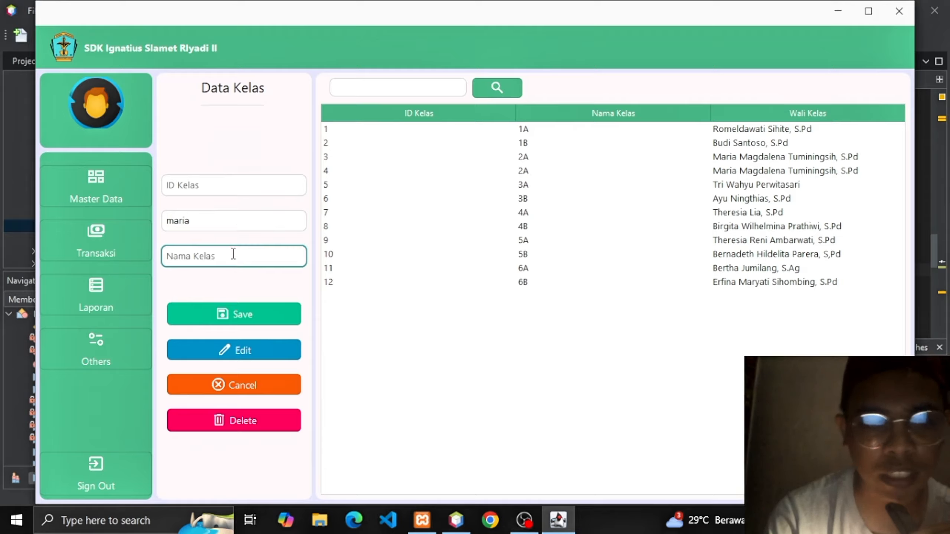
type("1")
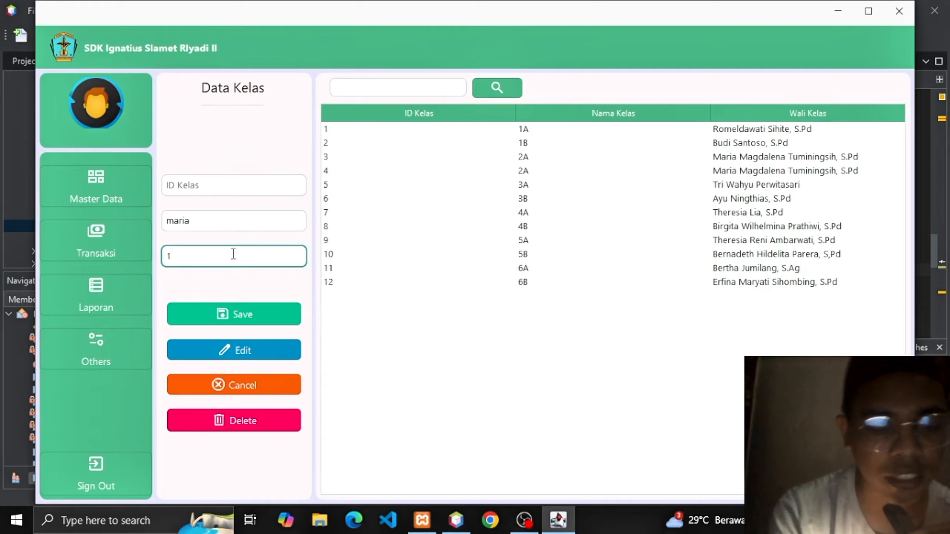
type("C")
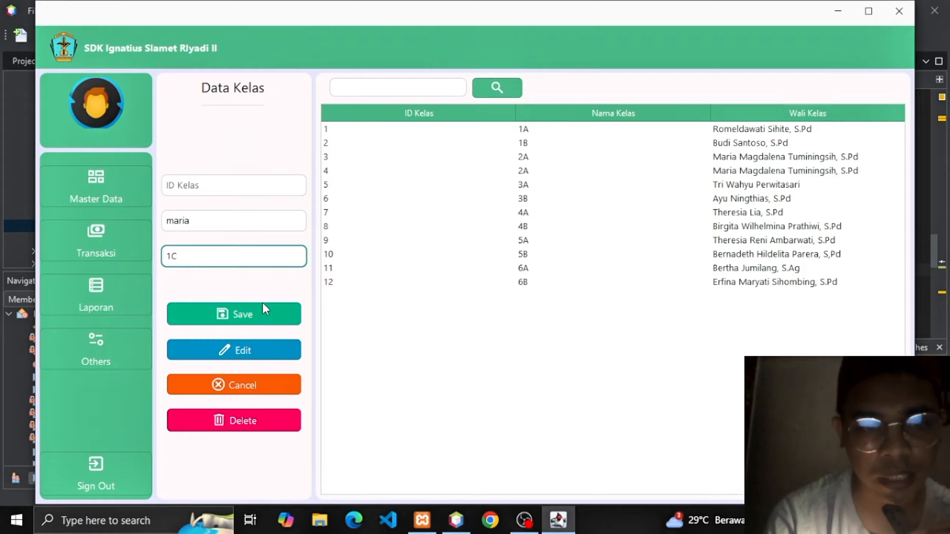
left_click(247, 310)
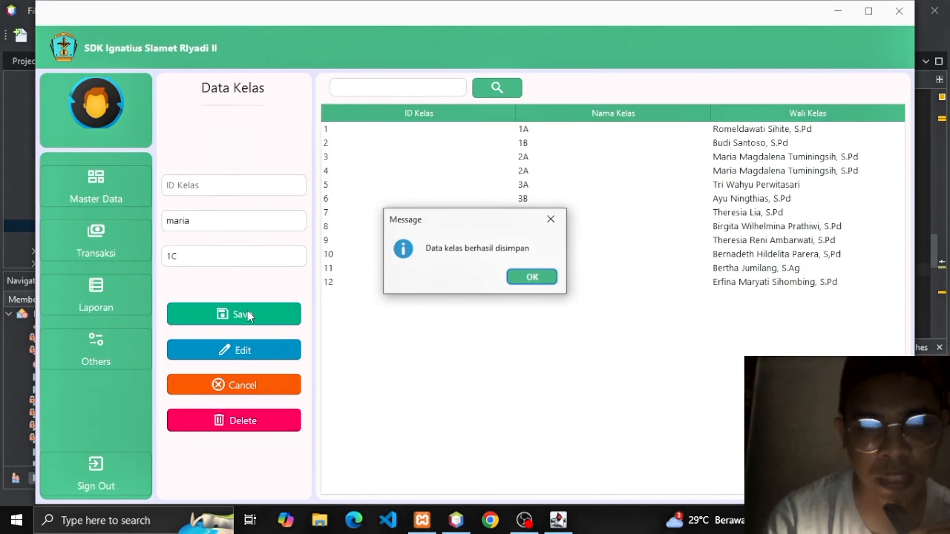
key("Return")
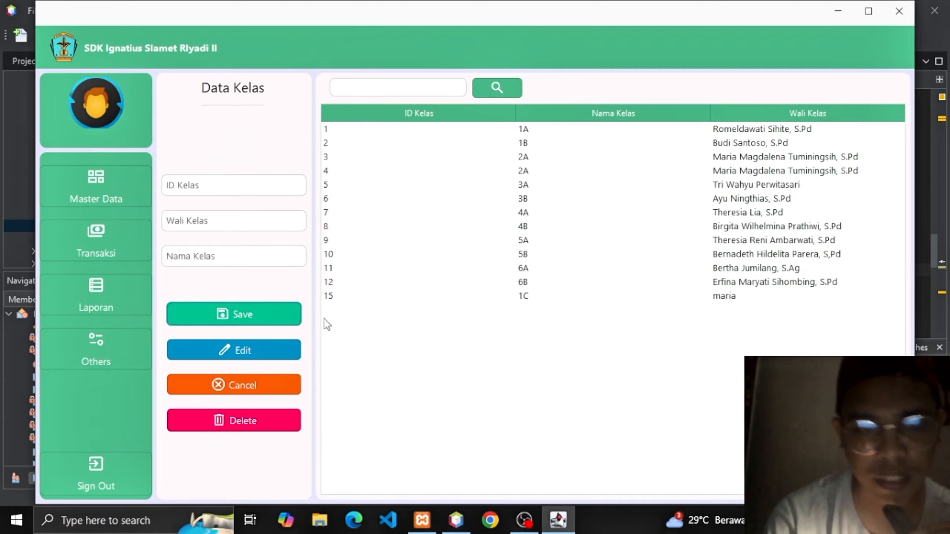
left_click(366, 296)
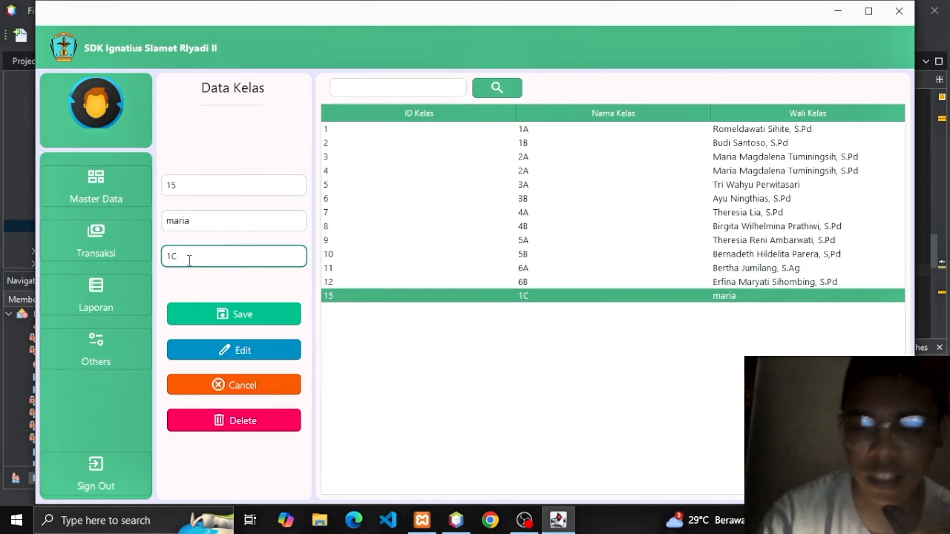
Rename class 15 from 1C to 1D and save the edit.
key("BackSpace")
type("D")
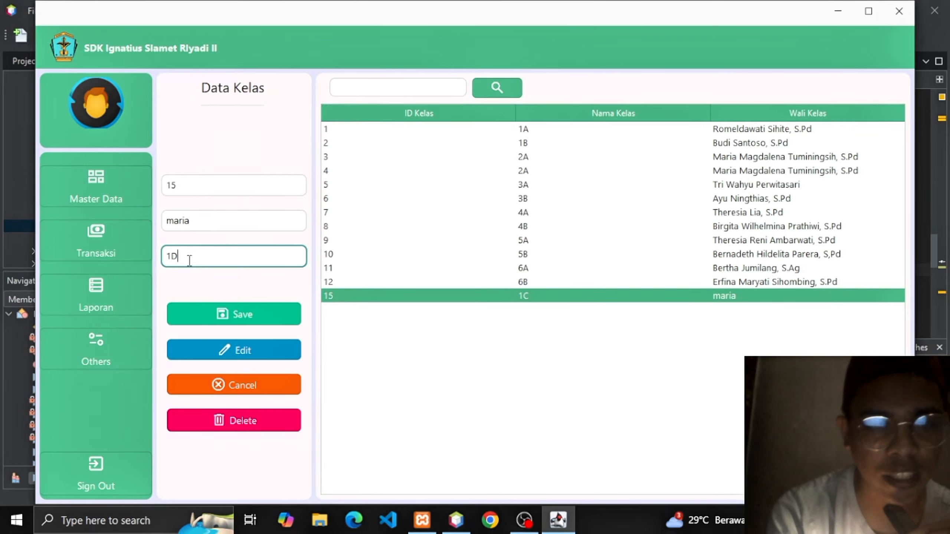
left_click(216, 346)
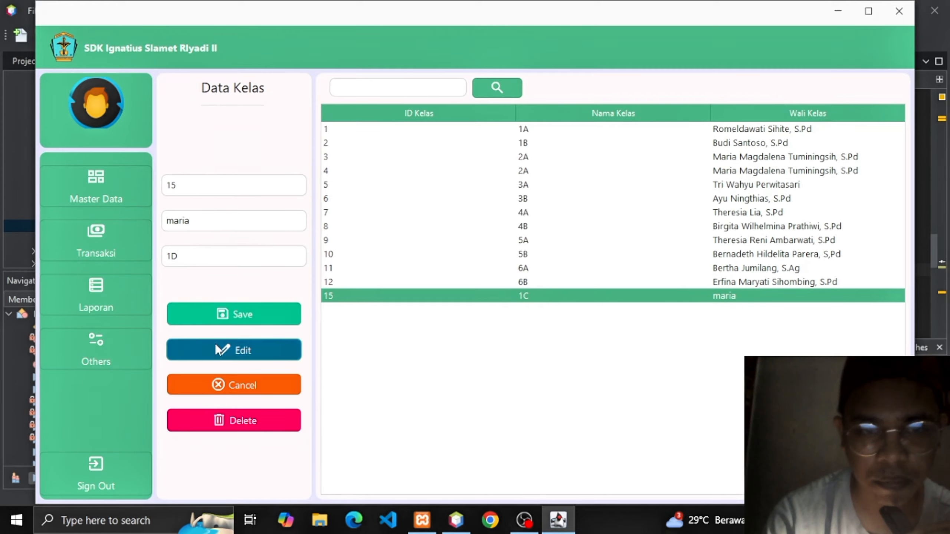
key("Return")
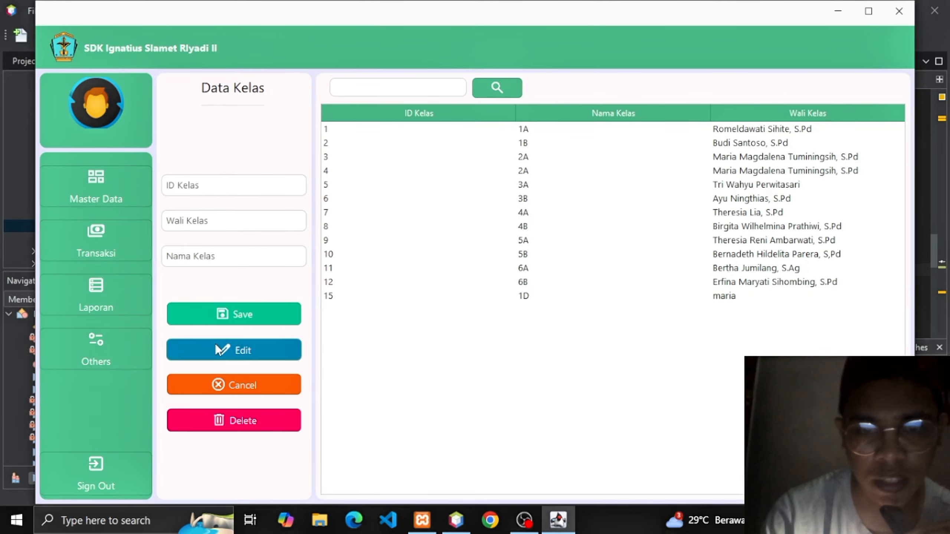
Delete class 15 from the Data Kelas list, confirming the deletion.
left_click(448, 299)
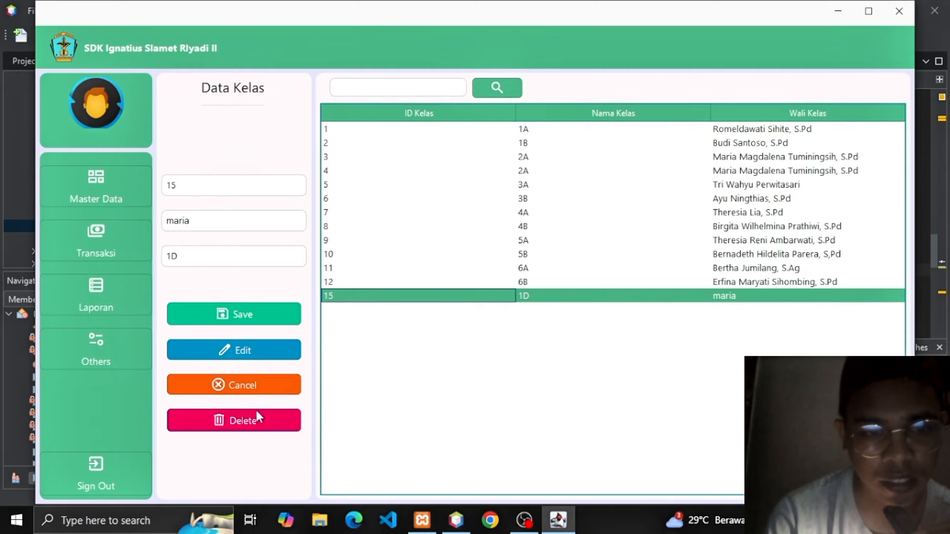
left_click(249, 417)
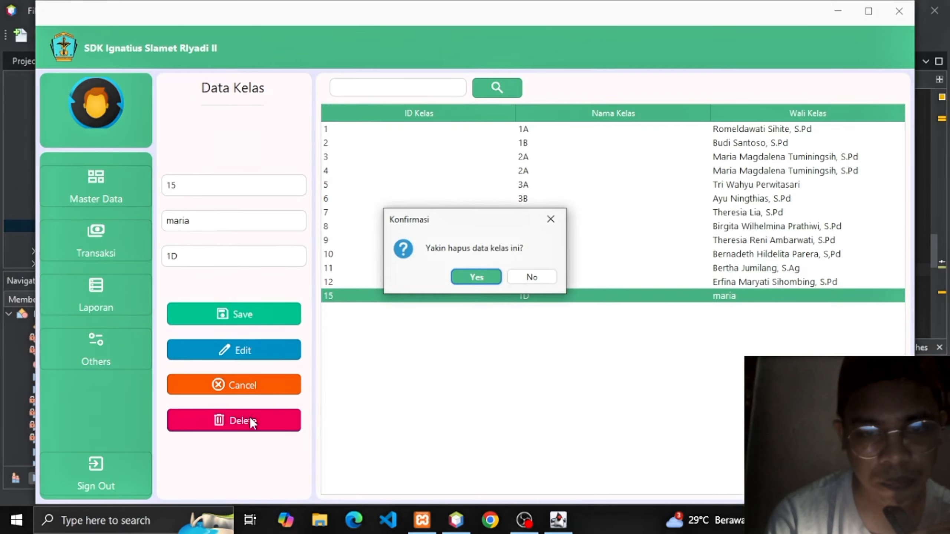
key("Return")
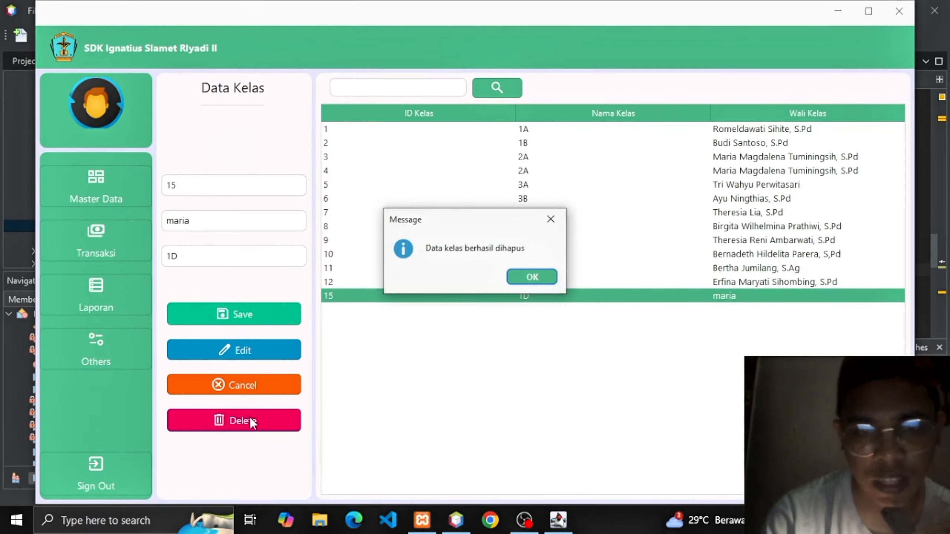
key("Return")
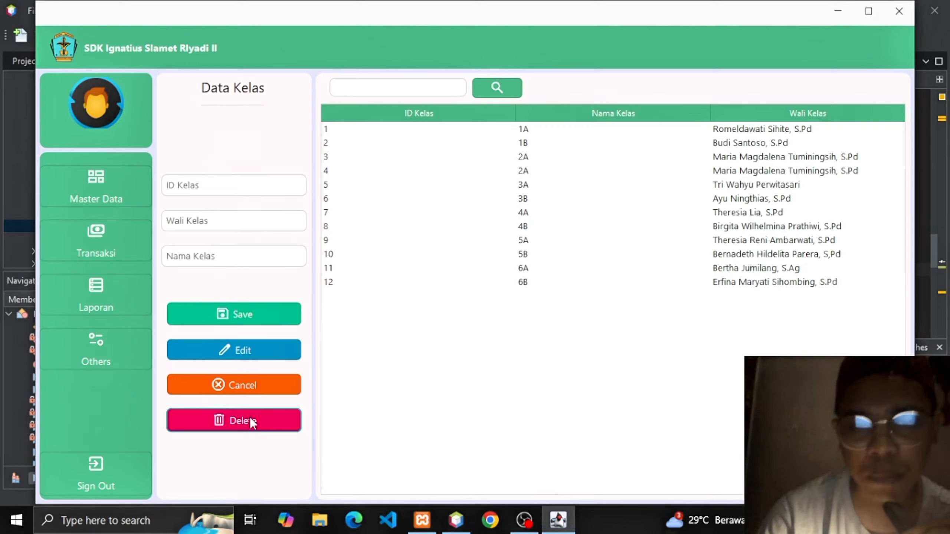
Search the class list by a teacher's name, load class 6B, then clear the search.
left_click(403, 87)
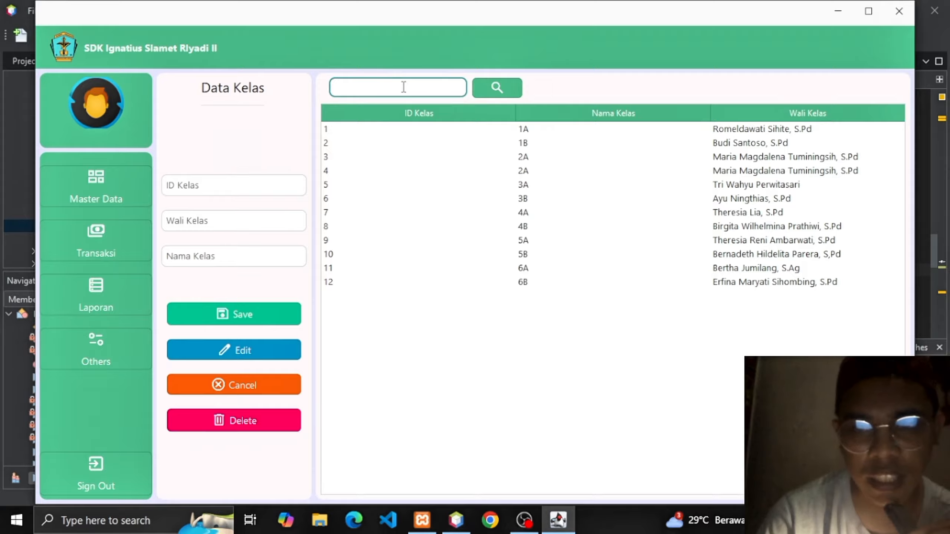
type("ayu")
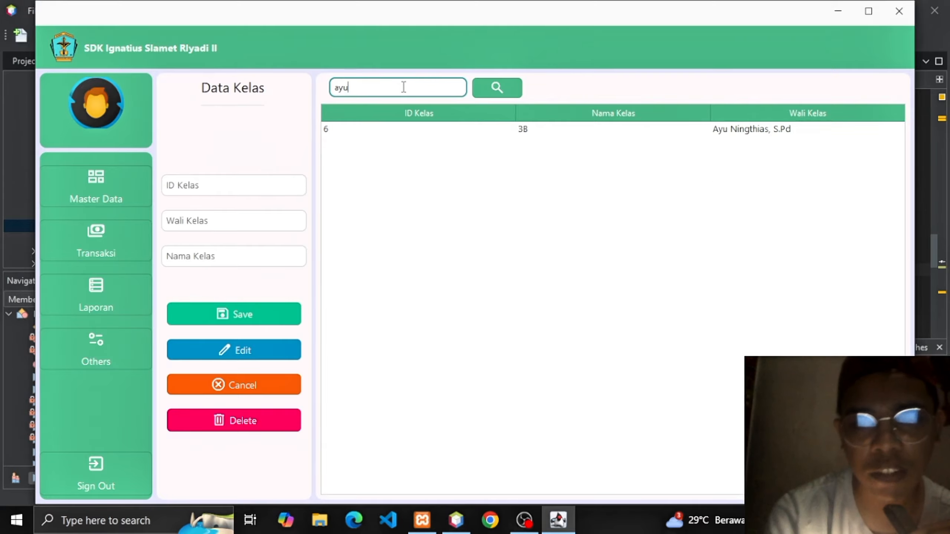
left_click(481, 128)
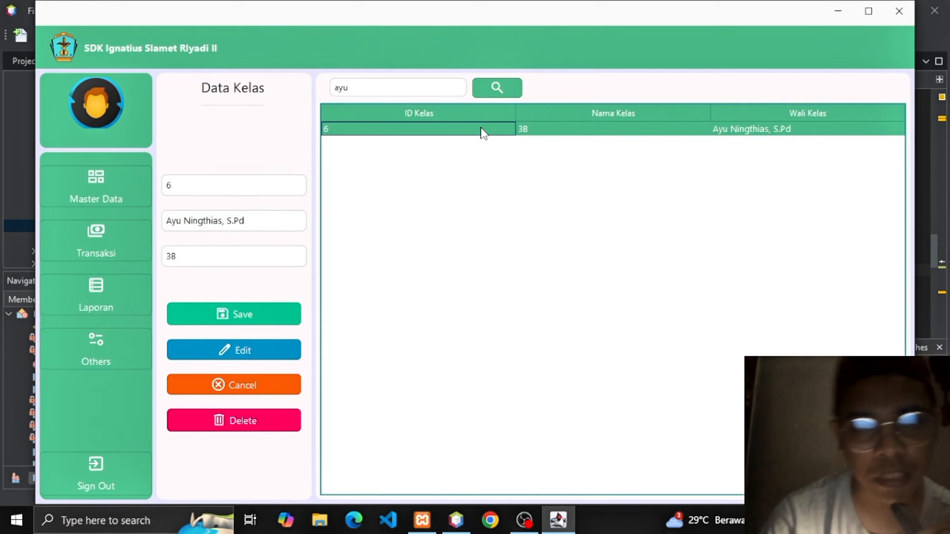
left_click(403, 89)
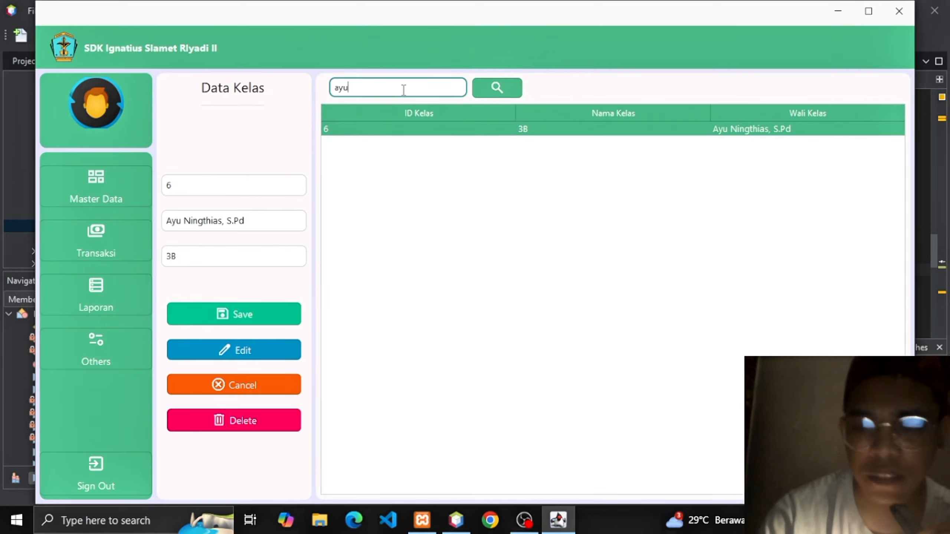
key("BackSpace")
key("BackSpace")
key("BackSpace")
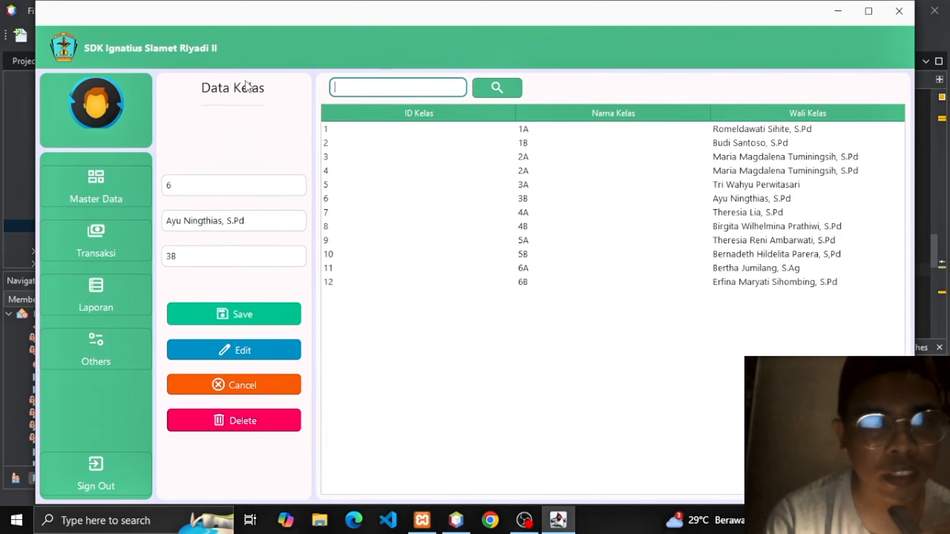
left_click(110, 174)
Switch to the Master Siswa student data page.
left_click(110, 173)
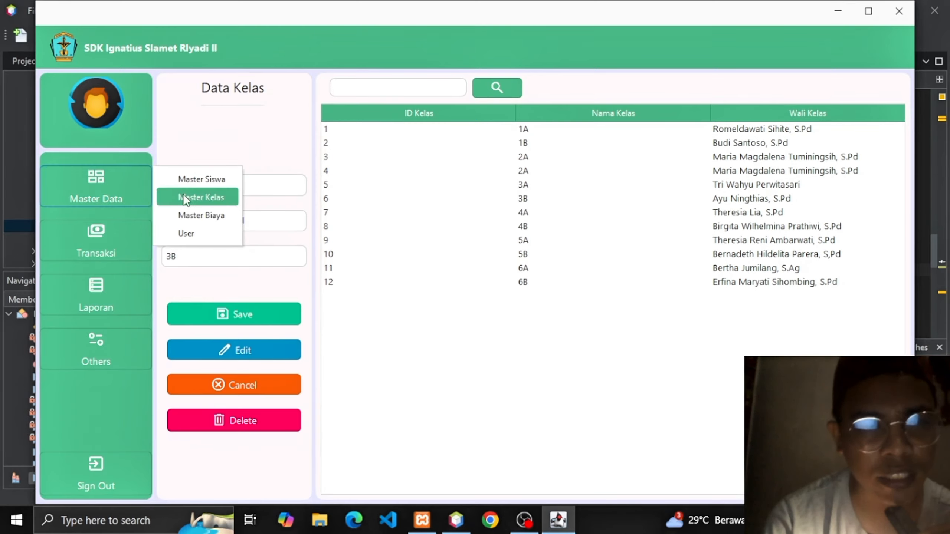
left_click(202, 179)
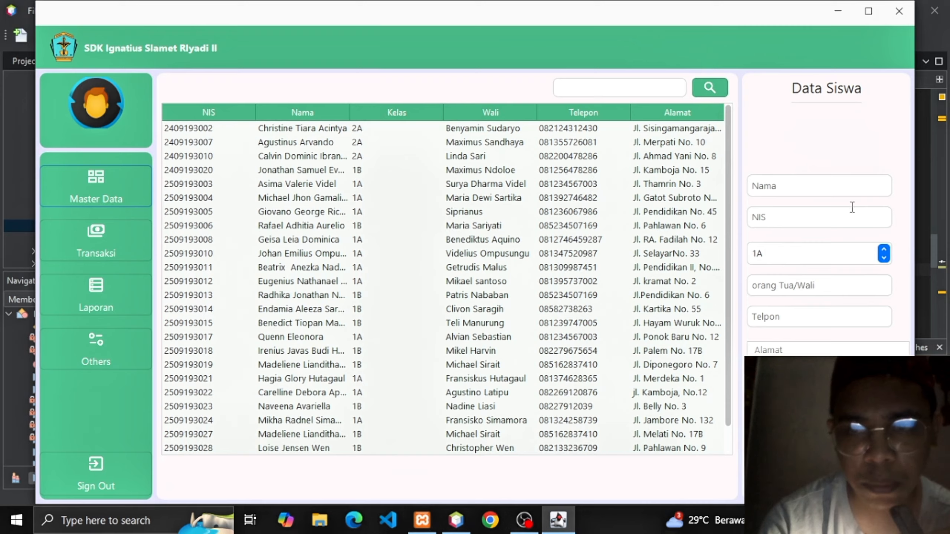
Save a new class 1A student with their name, NIS, guardian's name, phone number and address.
left_click(786, 185)
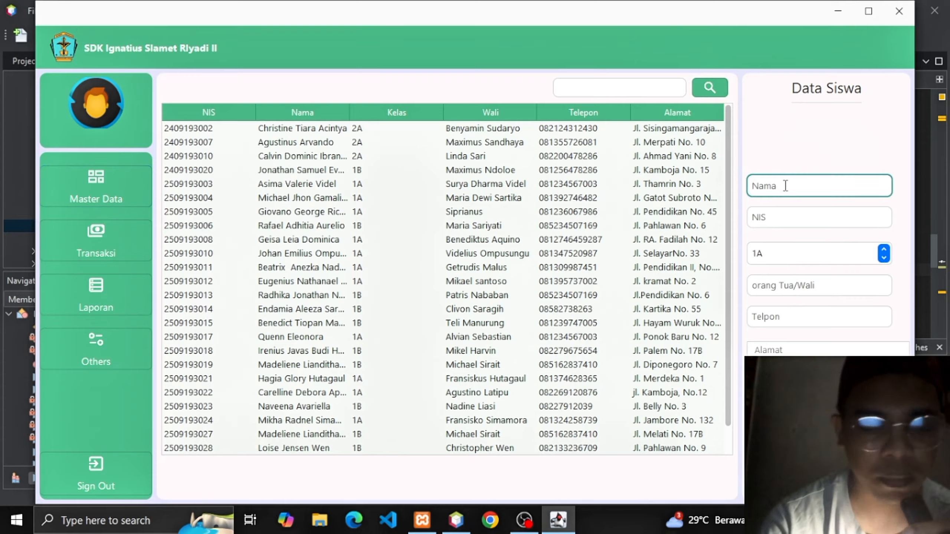
type("doni")
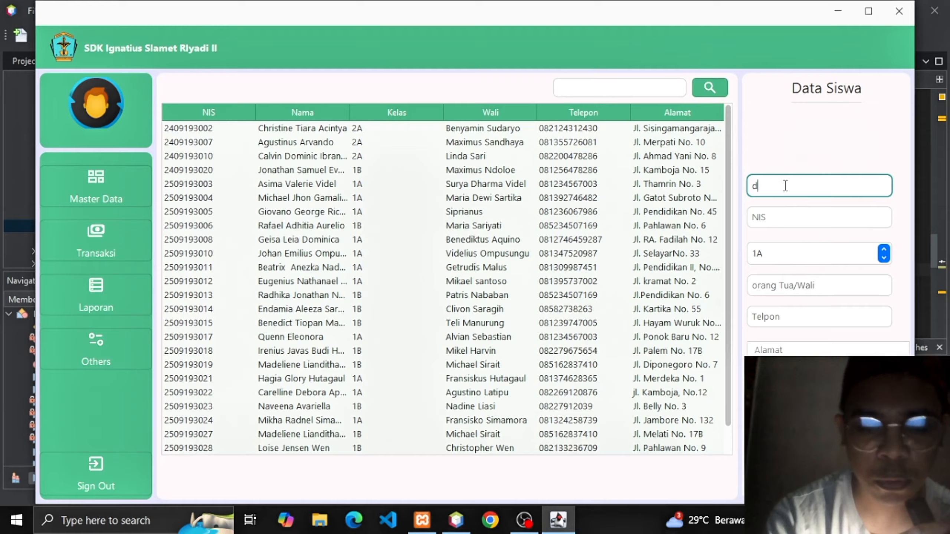
left_click(774, 215)
type("1")
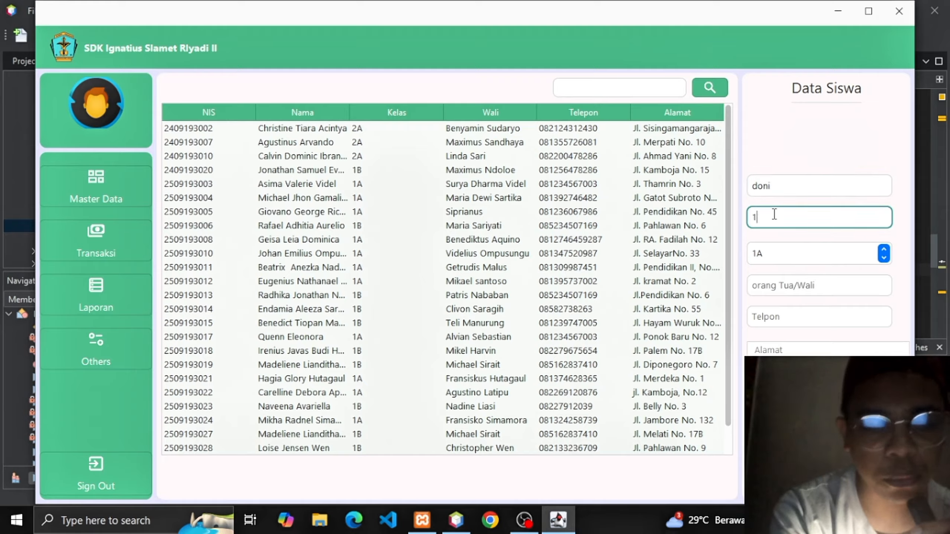
type("234567")
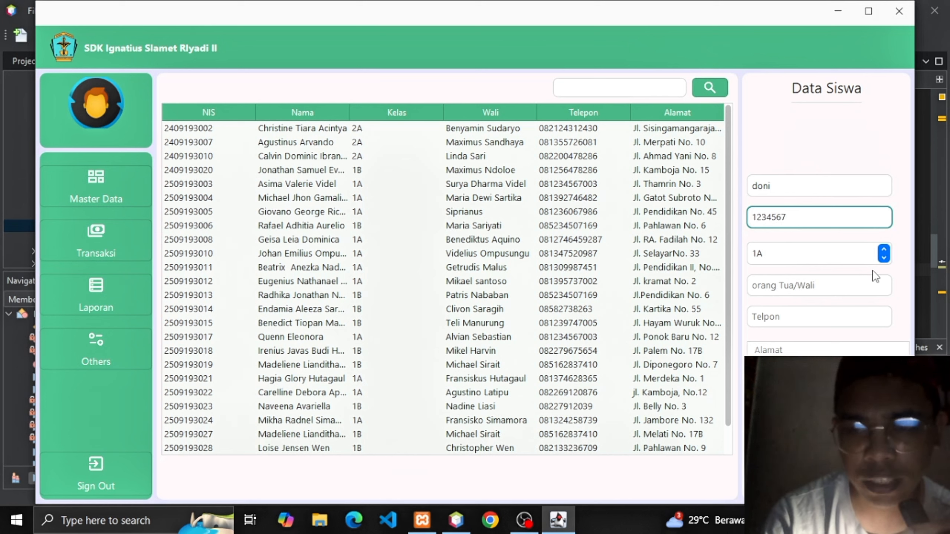
left_click(836, 286)
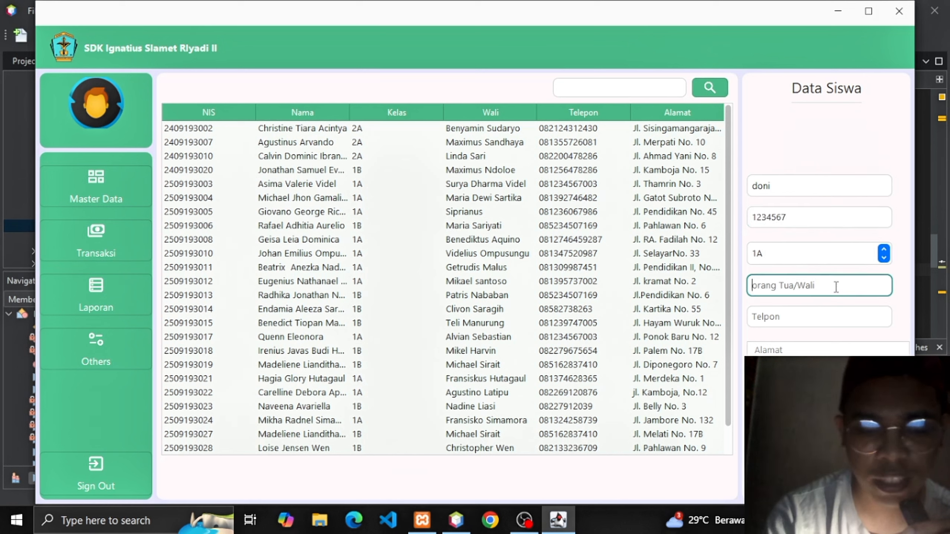
type("m")
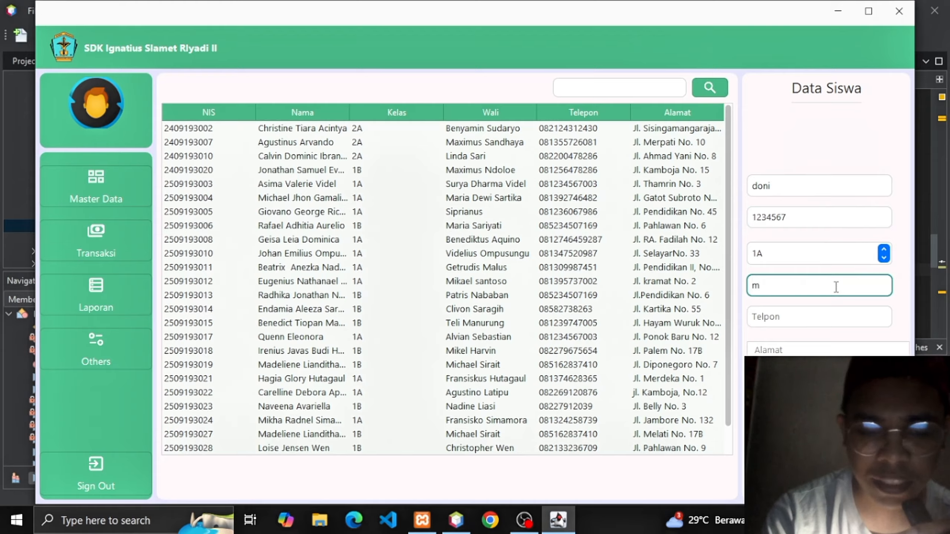
type("aryadi")
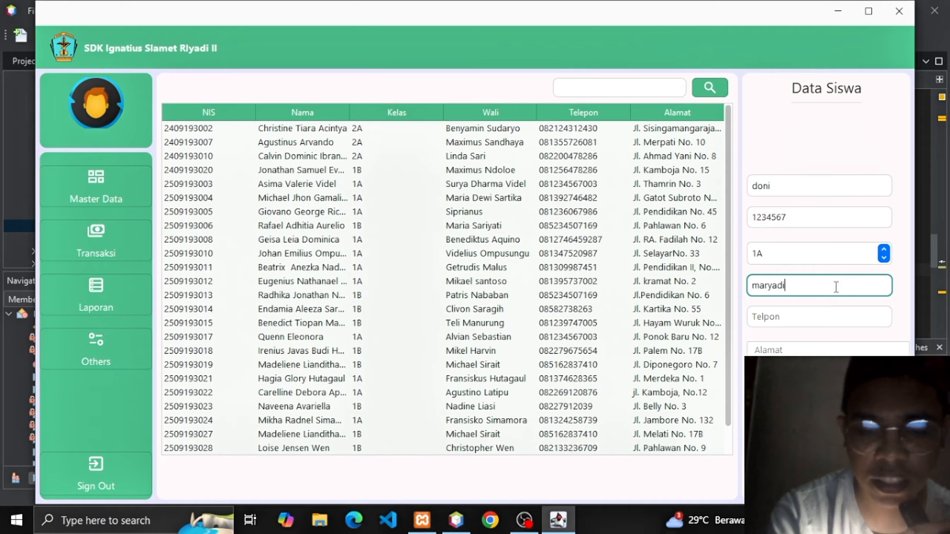
left_click(820, 320)
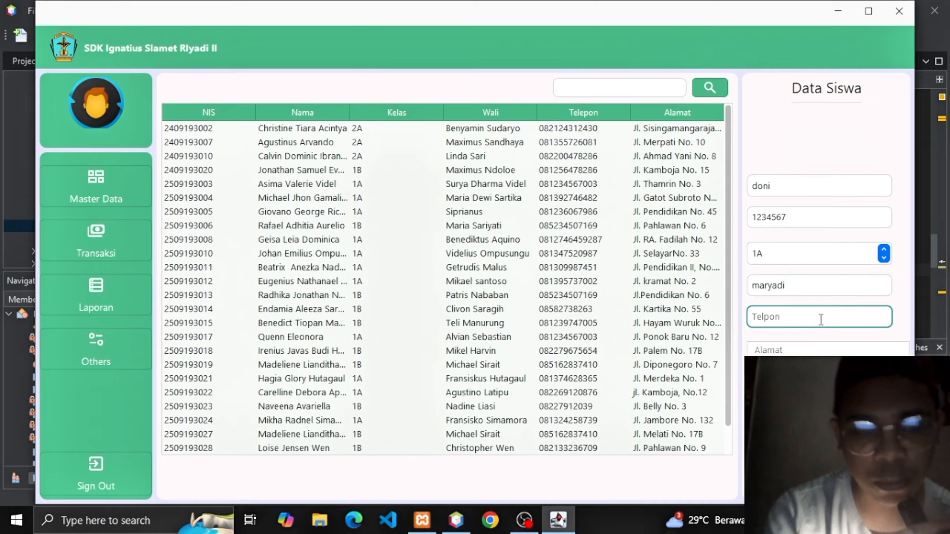
type("123456")
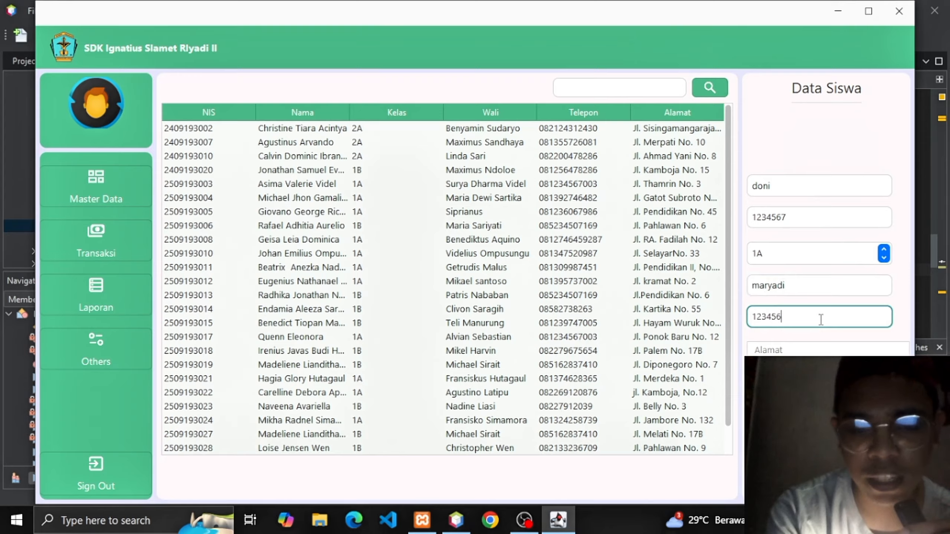
type("7")
left_click(802, 352)
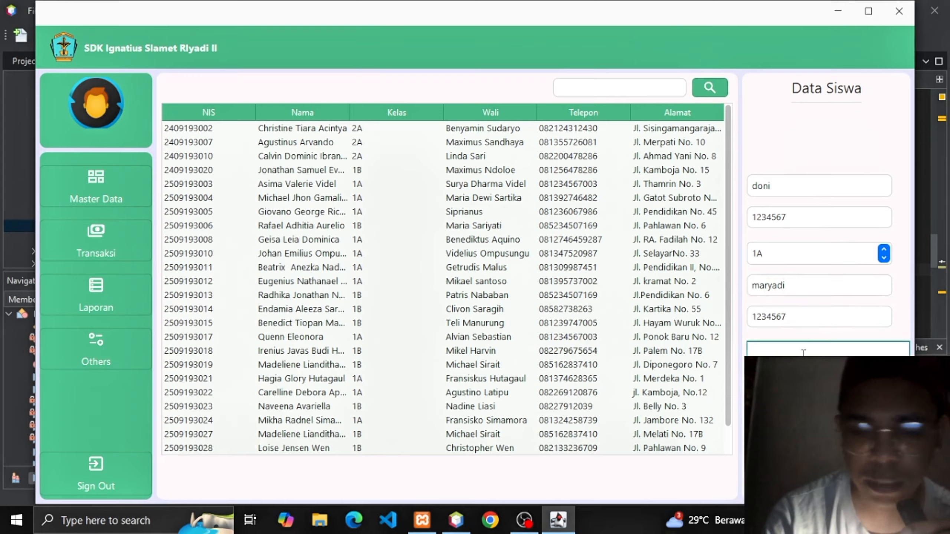
type("jak")
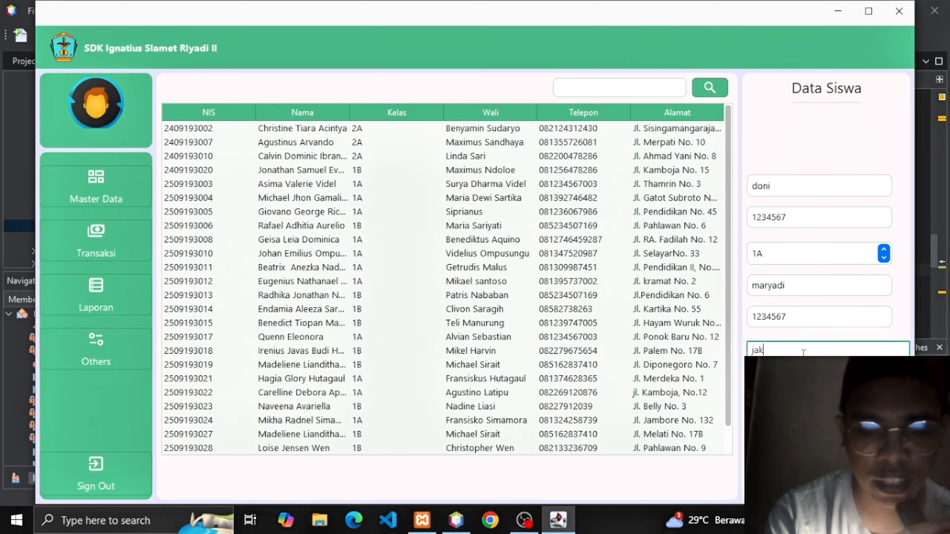
type("arta")
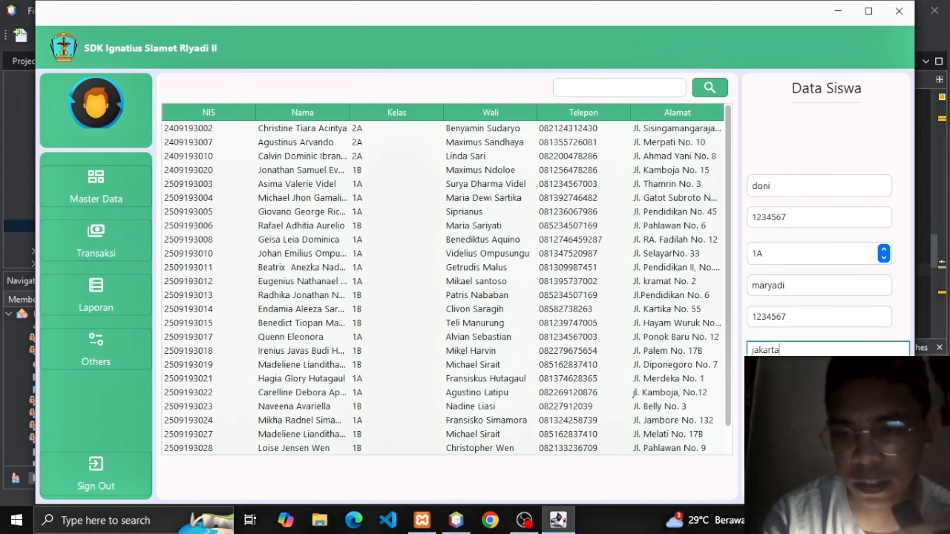
left_click(779, 418)
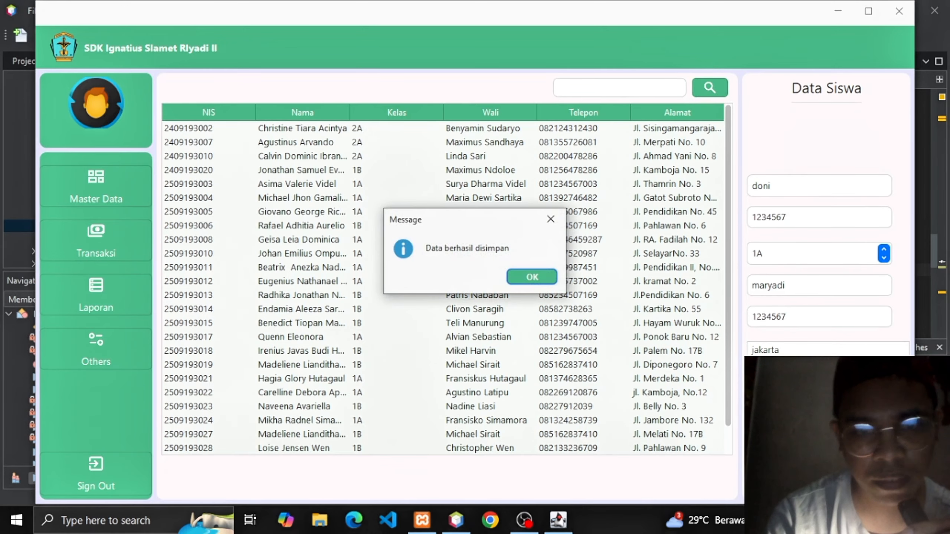
key("Return")
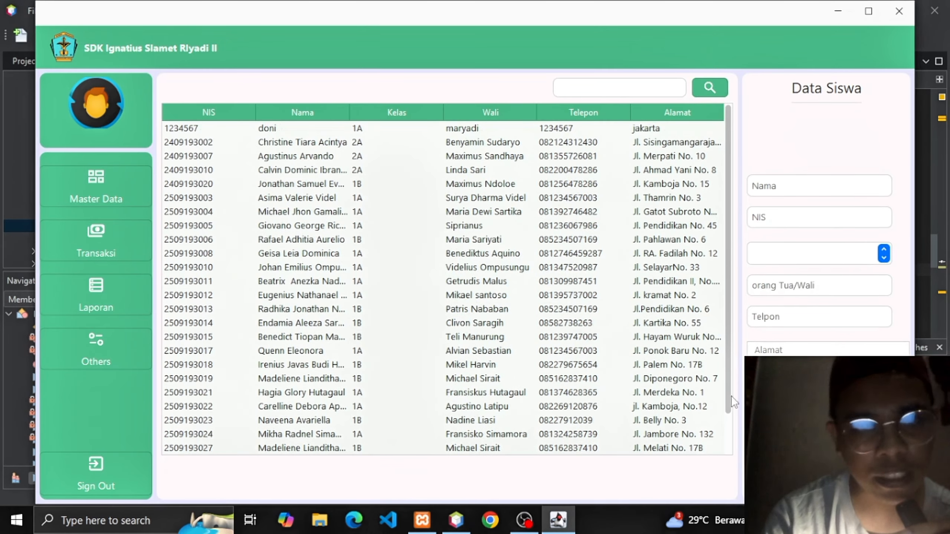
Move the new student from class 1A to 1B and save the edit.
left_click(398, 131)
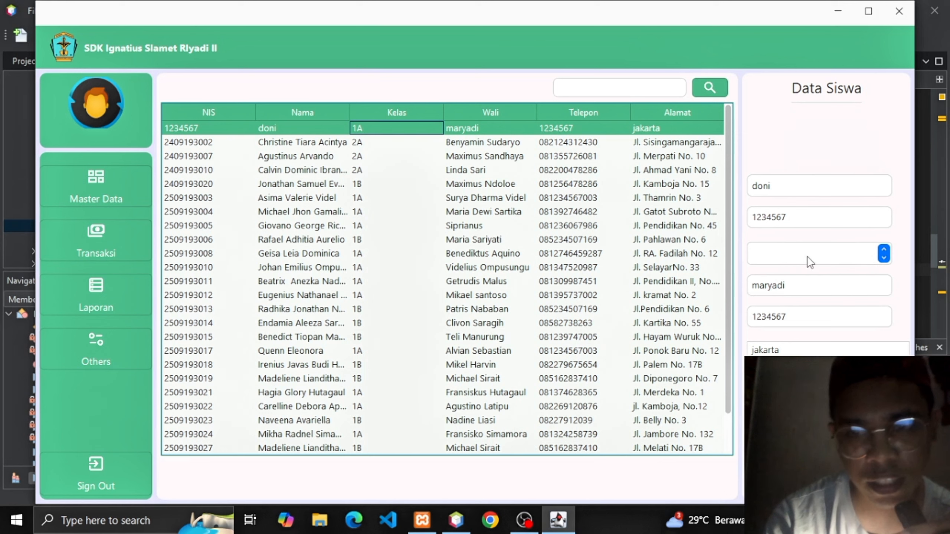
left_click(886, 258)
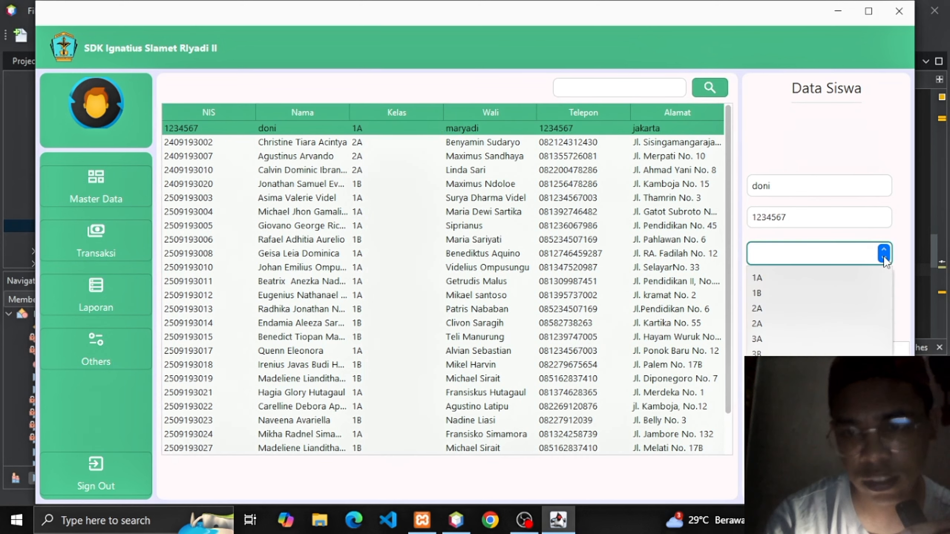
left_click(784, 293)
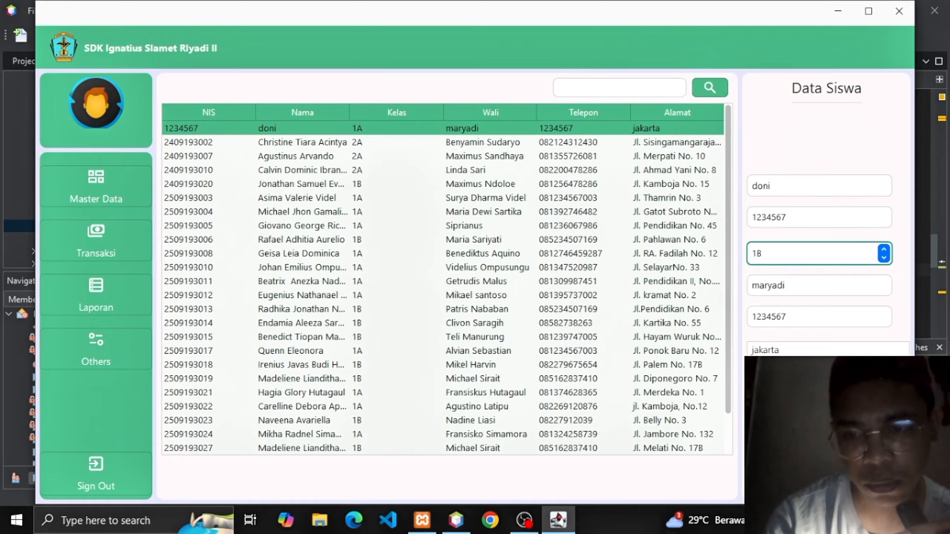
left_click(826, 431)
key("Return")
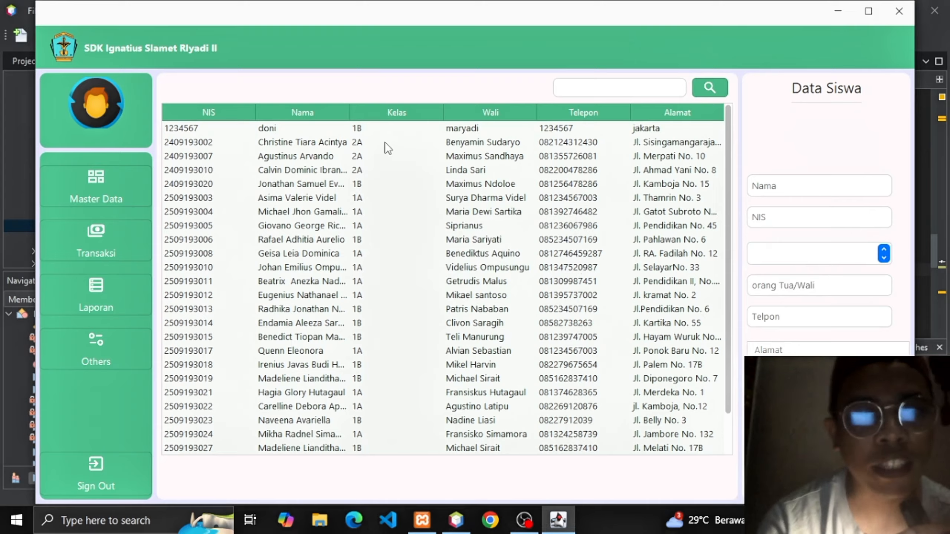
left_click(383, 131)
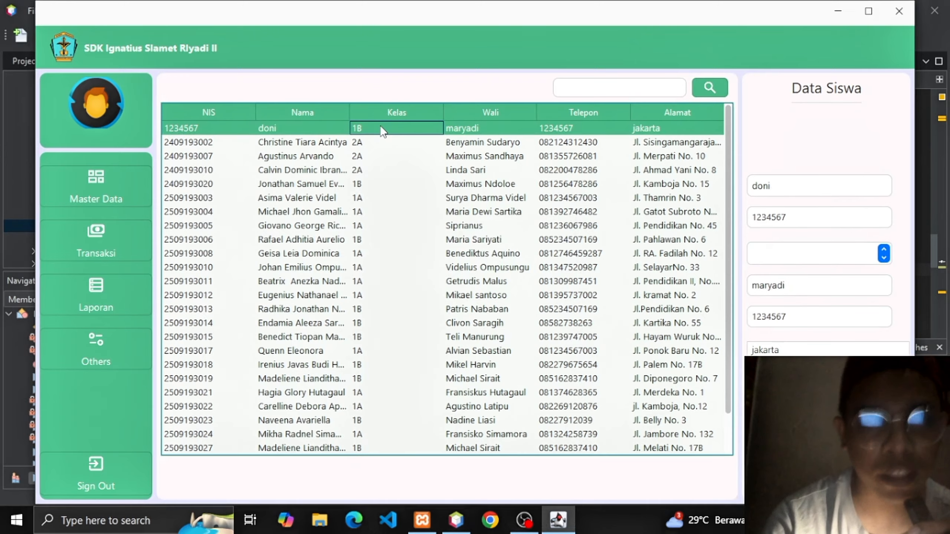
left_click(609, 88)
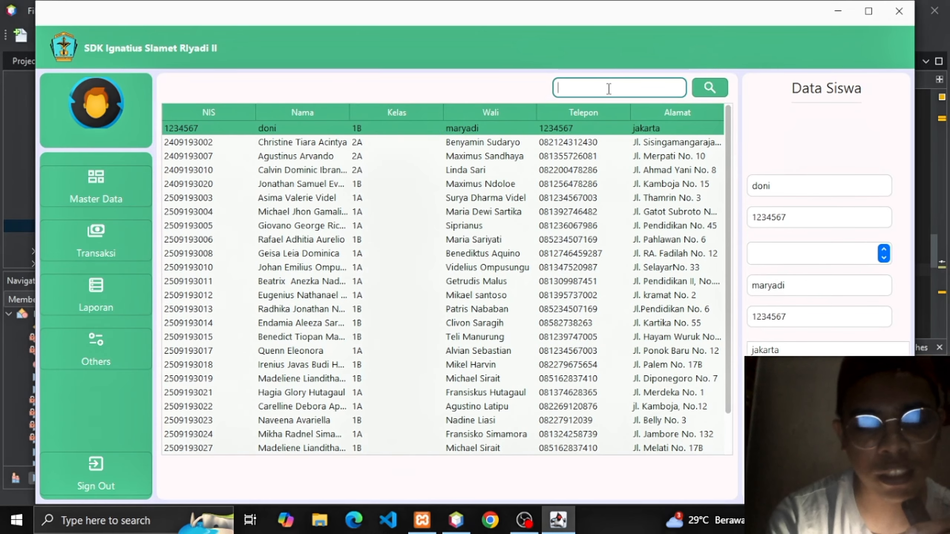
type("d")
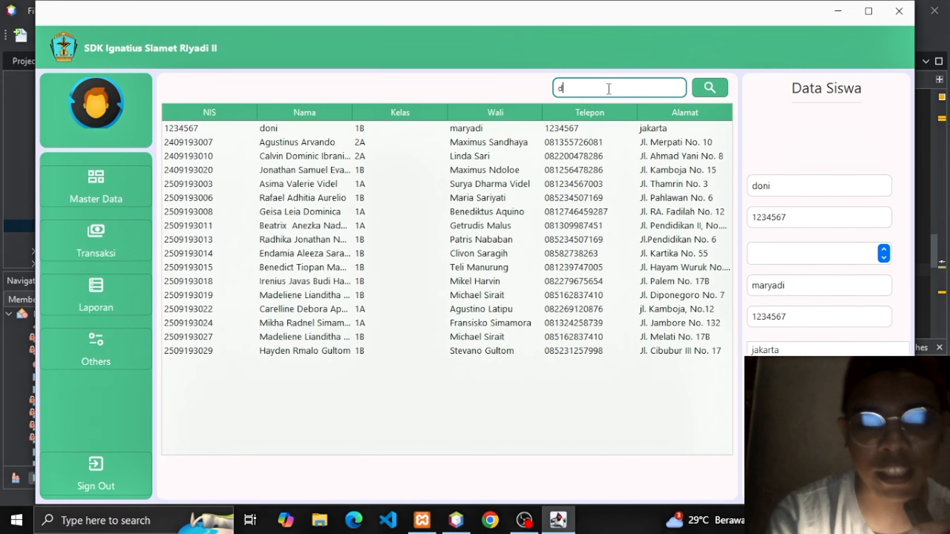
type("oni")
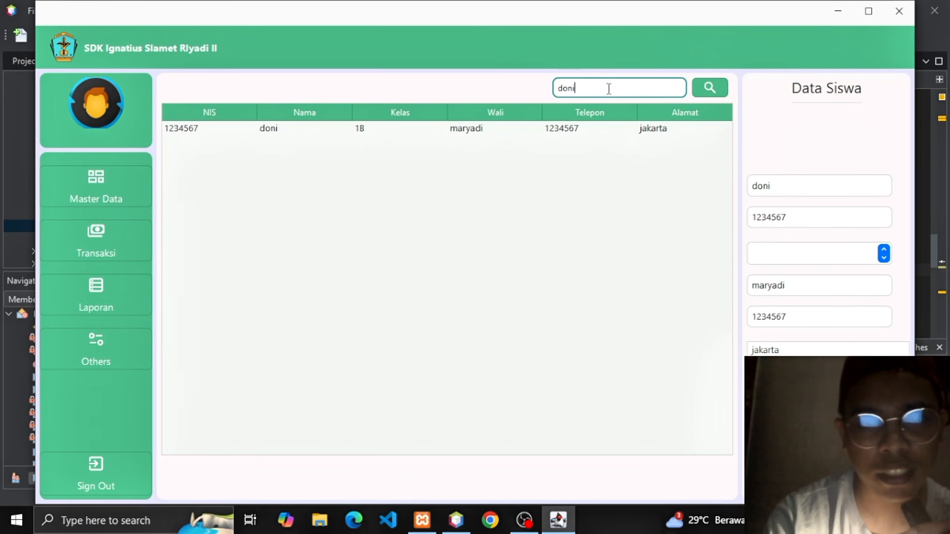
left_click(582, 131)
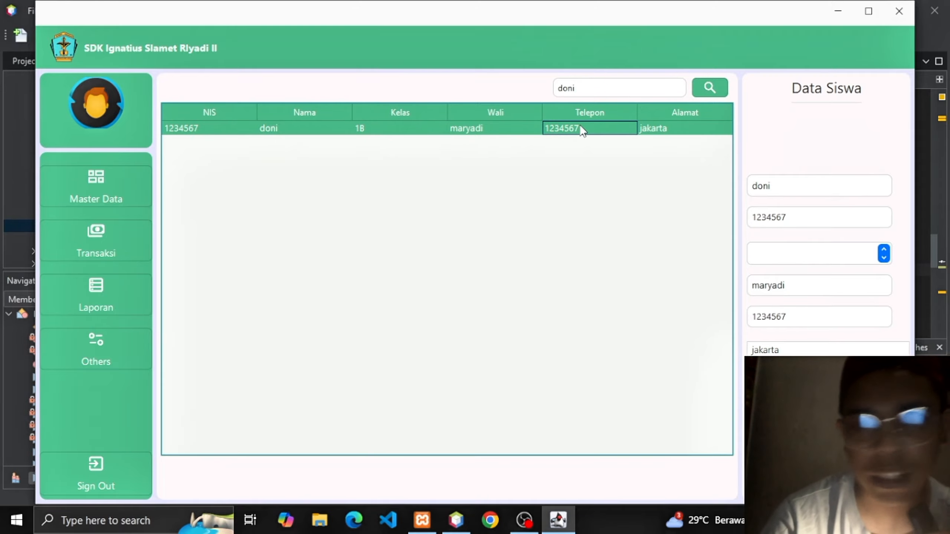
left_click(585, 89)
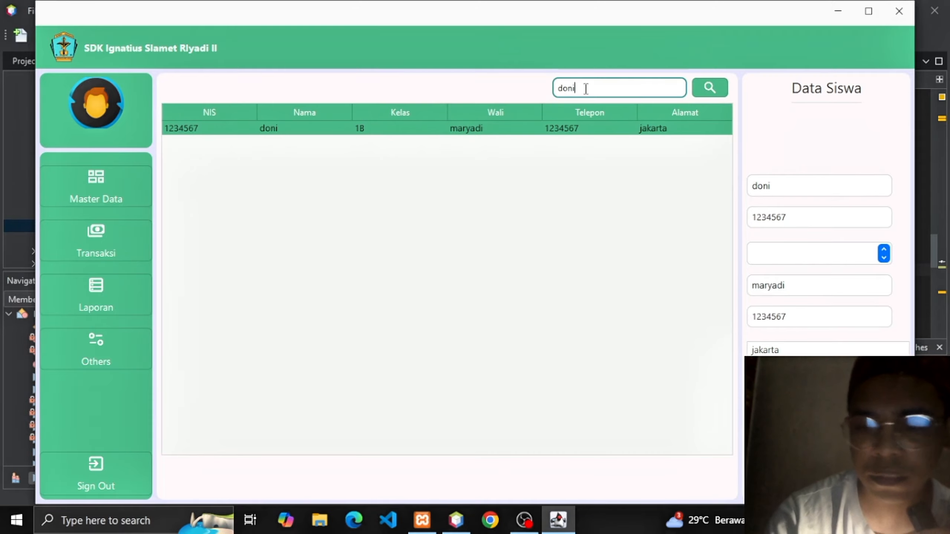
key("BackSpace")
key("BackSpace")
key("BackSpace")
key("BackSpace")
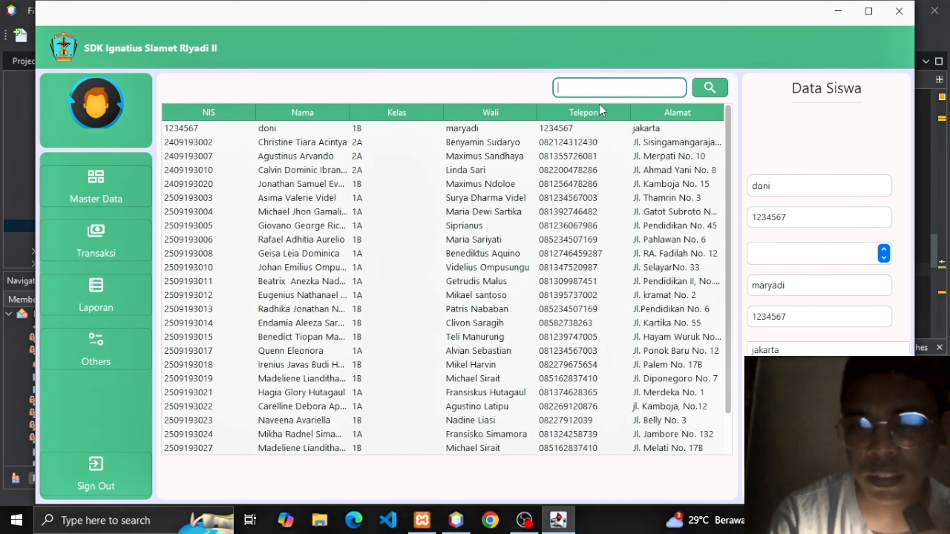
left_click(569, 128)
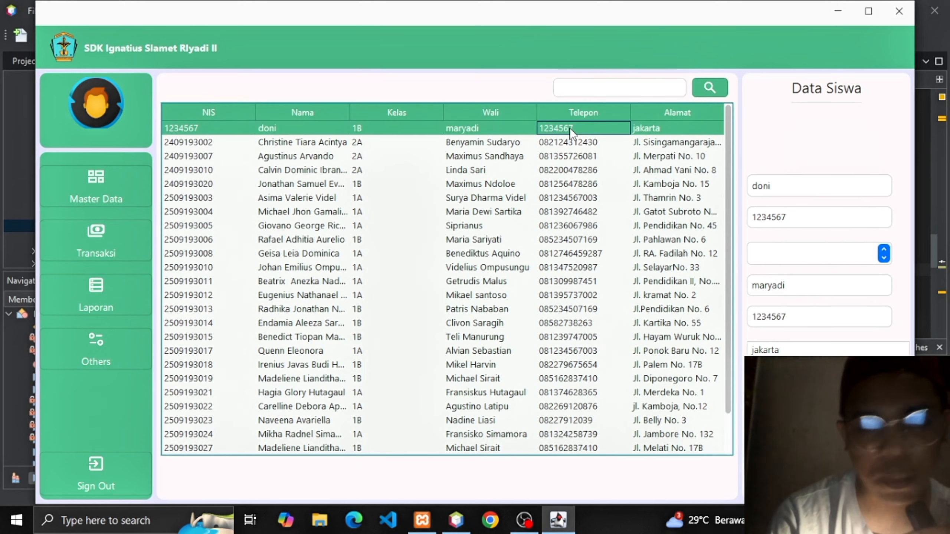
Delete the test student at the top of the Data Siswa list and dismiss the confirmation.
left_click(500, 145)
left_click(453, 129)
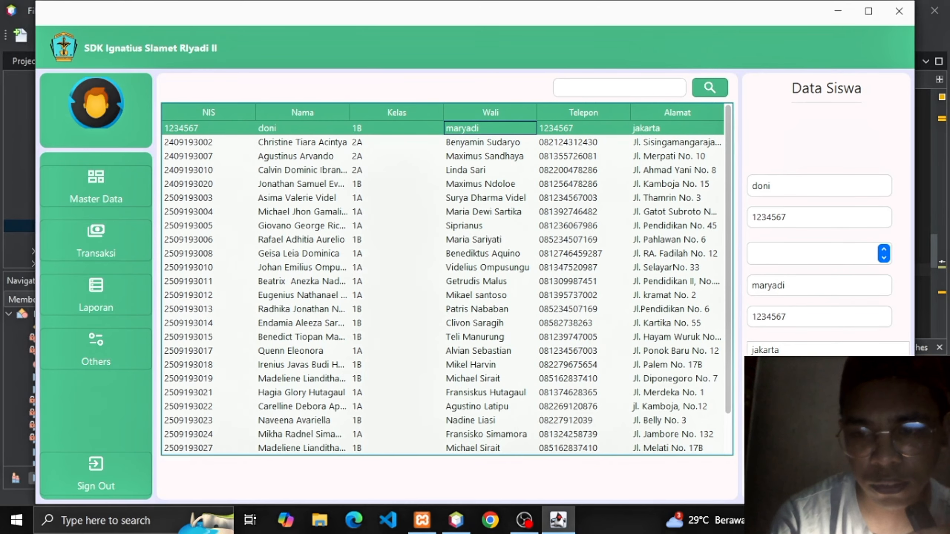
left_click(826, 442)
key("Return")
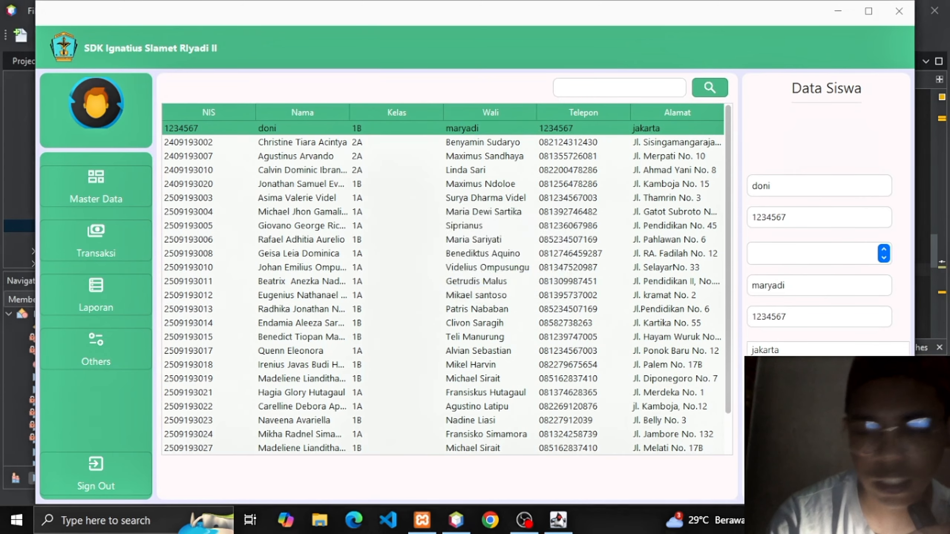
key("Return")
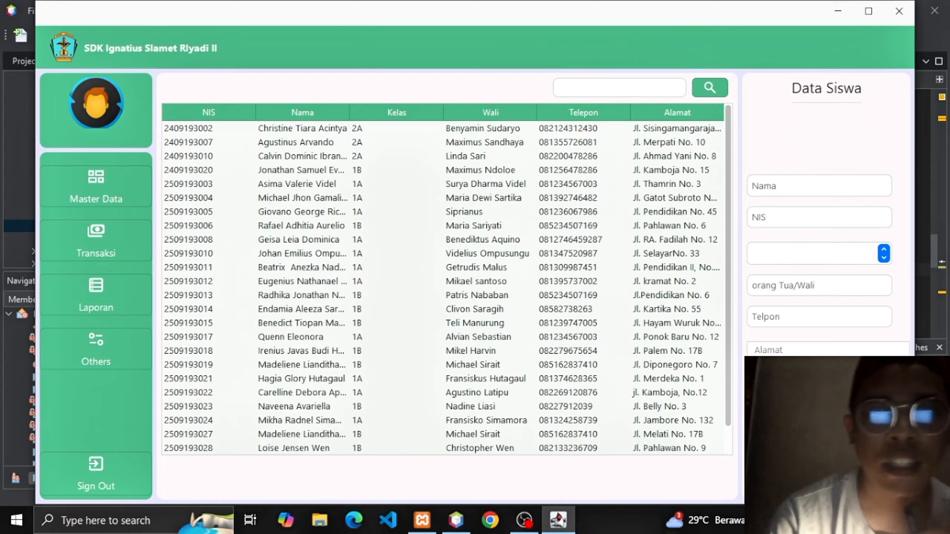
Open the Master Biaya fee page and load fee entry 3 (2024/2025, class 2A) into the form.
left_click(137, 175)
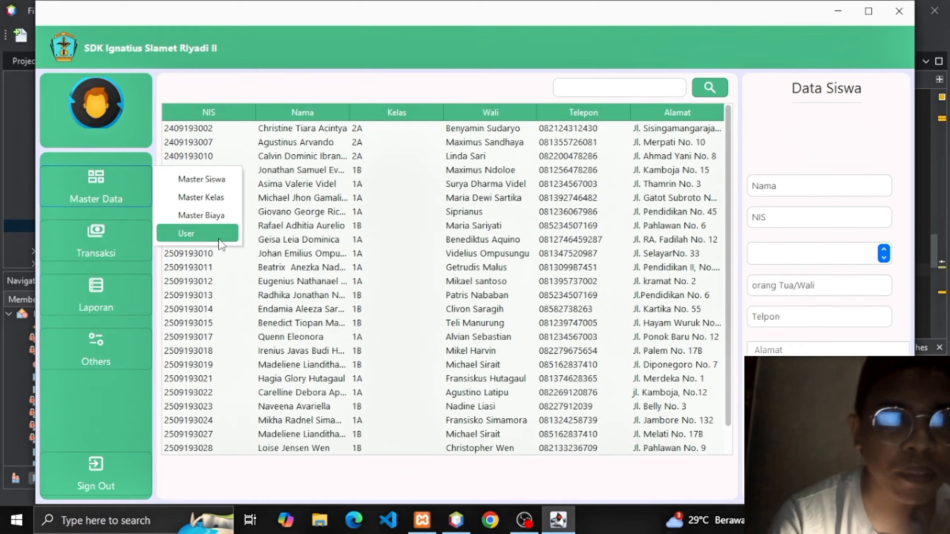
left_click(207, 216)
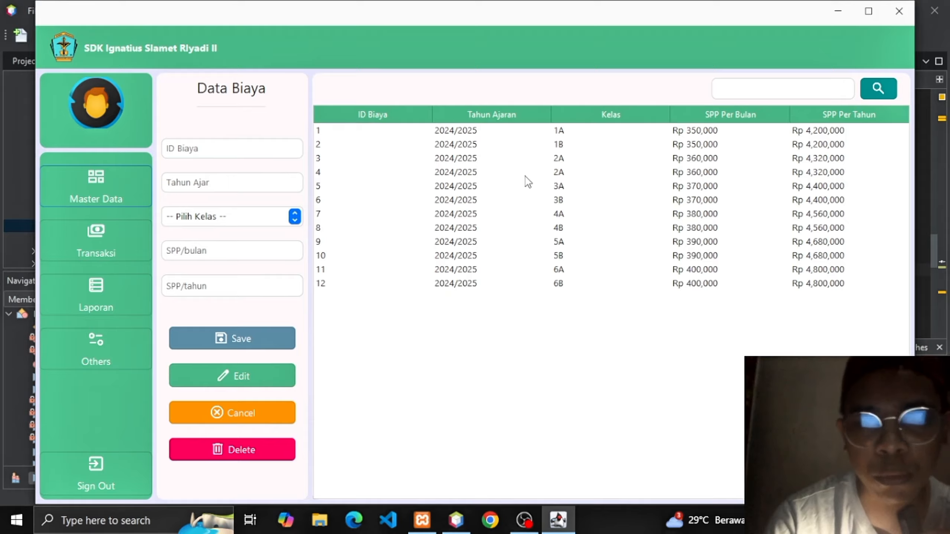
left_click(597, 161)
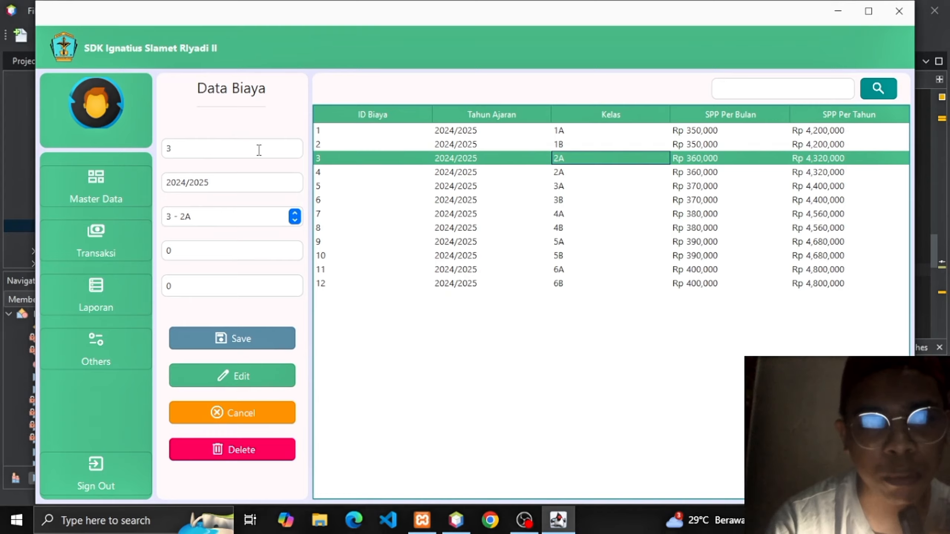
left_click(120, 184)
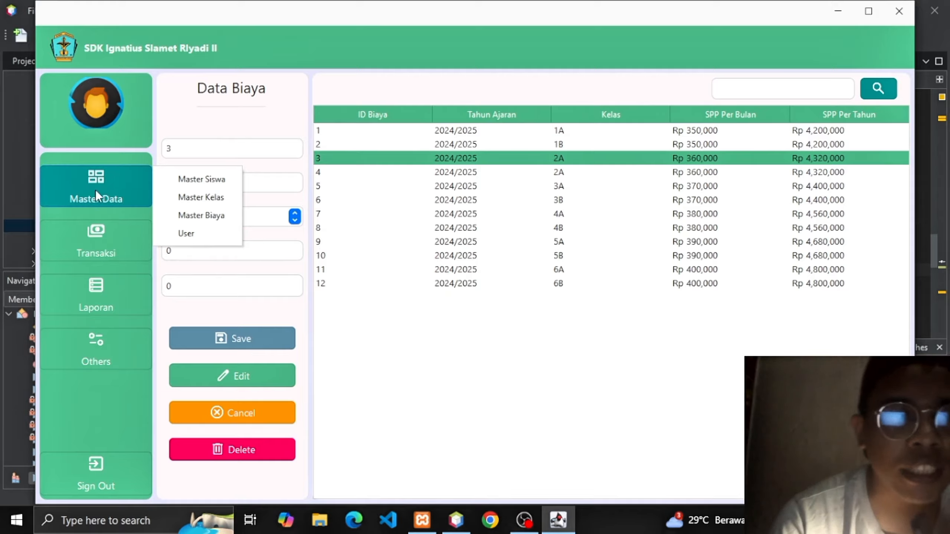
On the User page, enter the new user's name, username and password.
left_click(189, 233)
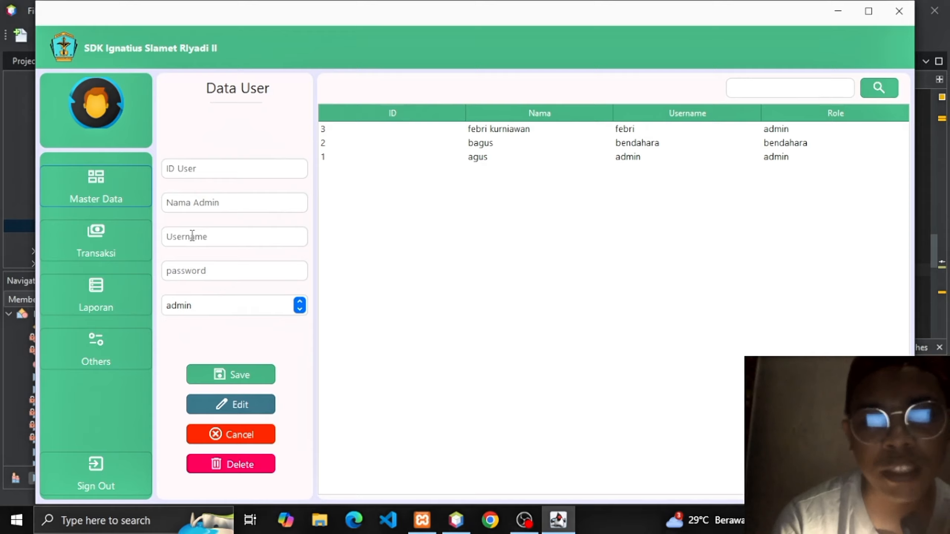
left_click(213, 203)
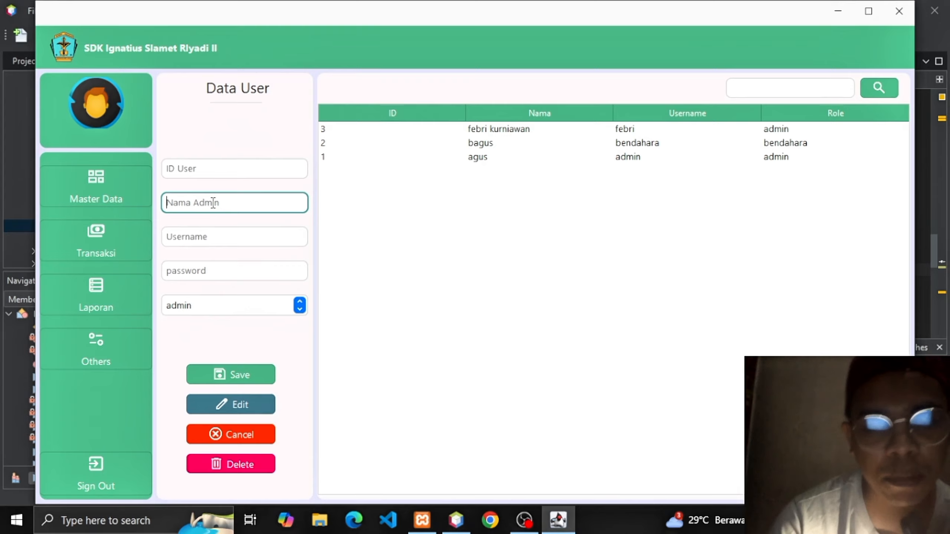
type("and")
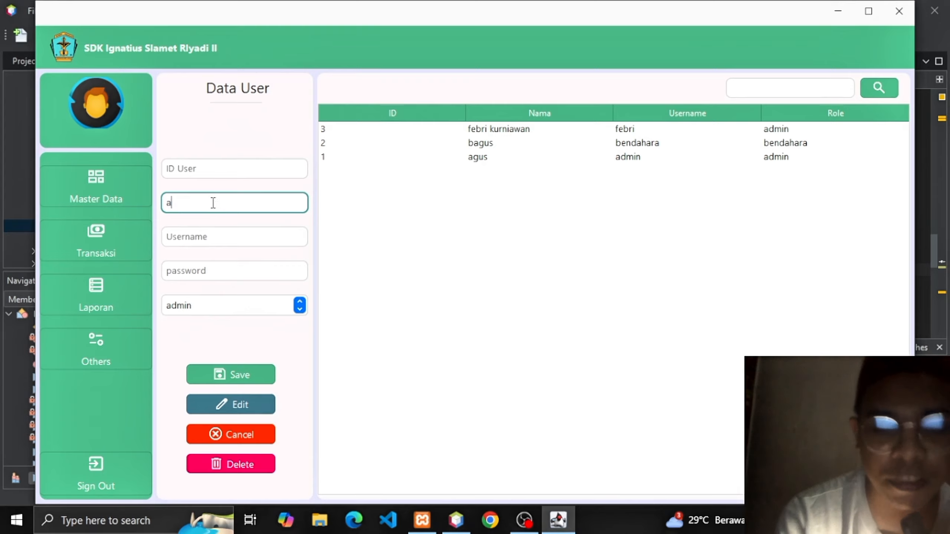
key("BackSpace")
key("BackSpace")
key("BackSpace")
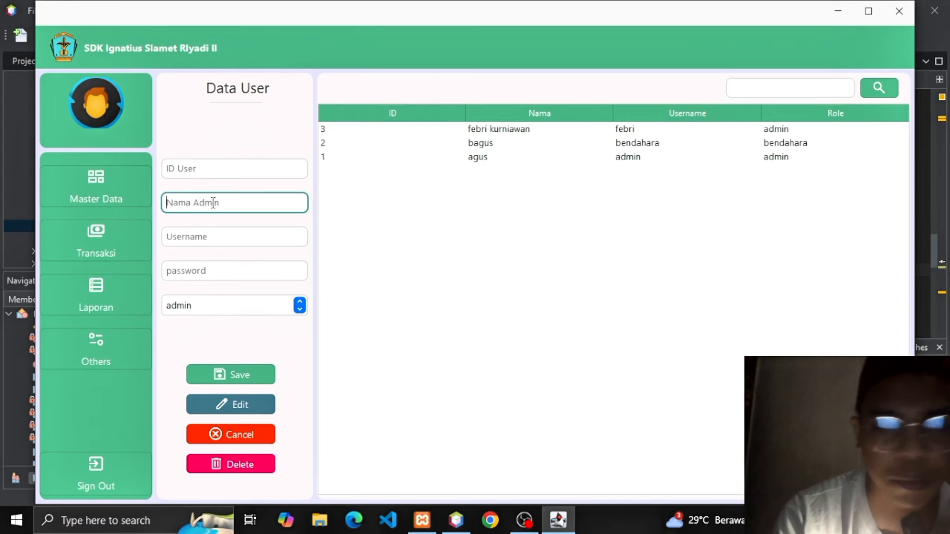
type("andi")
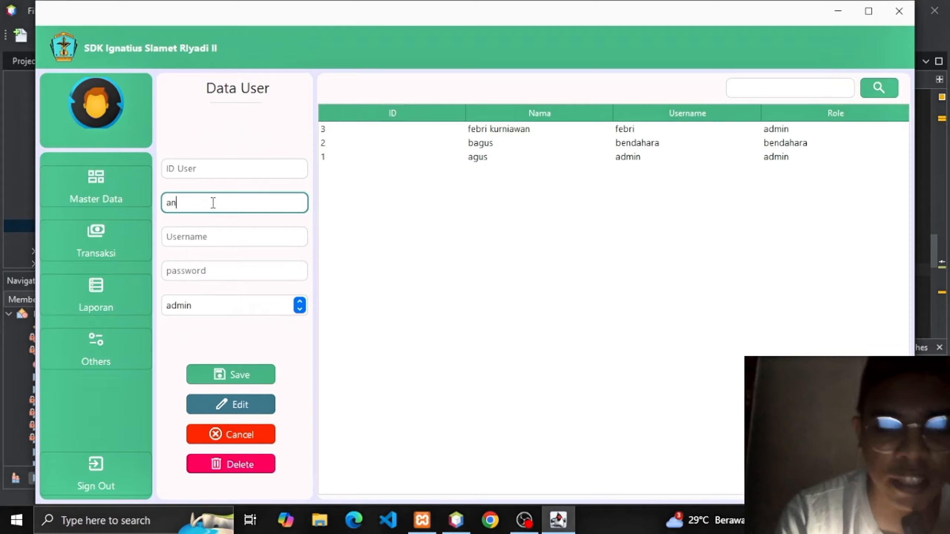
left_click(210, 239)
type("andi")
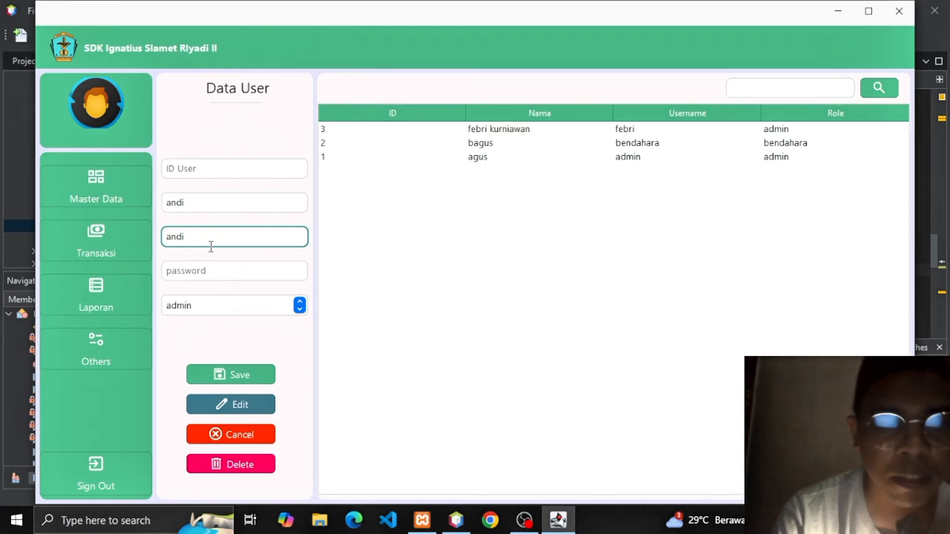
left_click(219, 265)
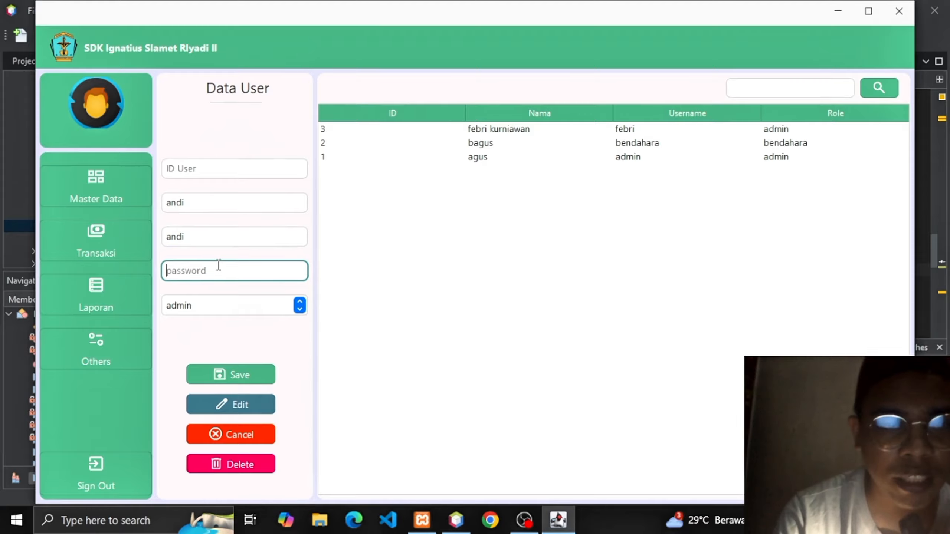
type("12345")
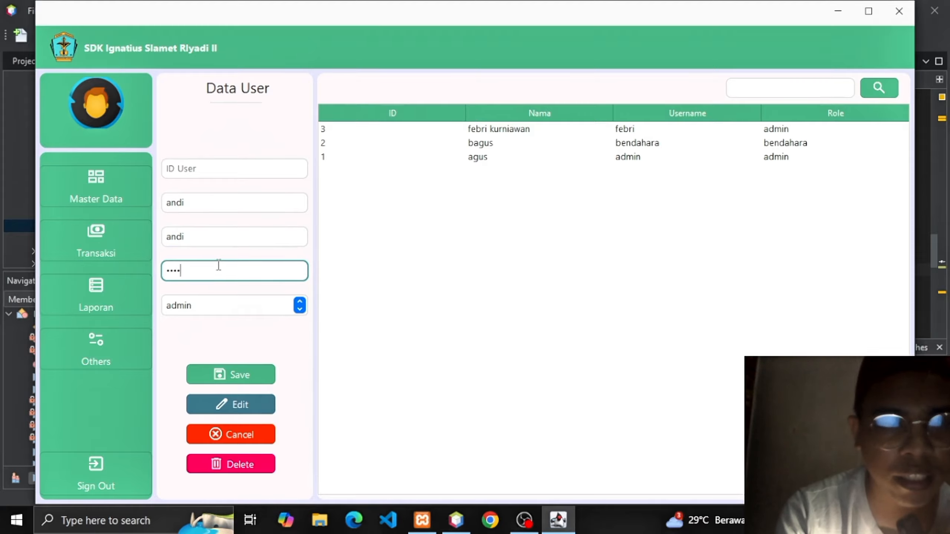
type("67")
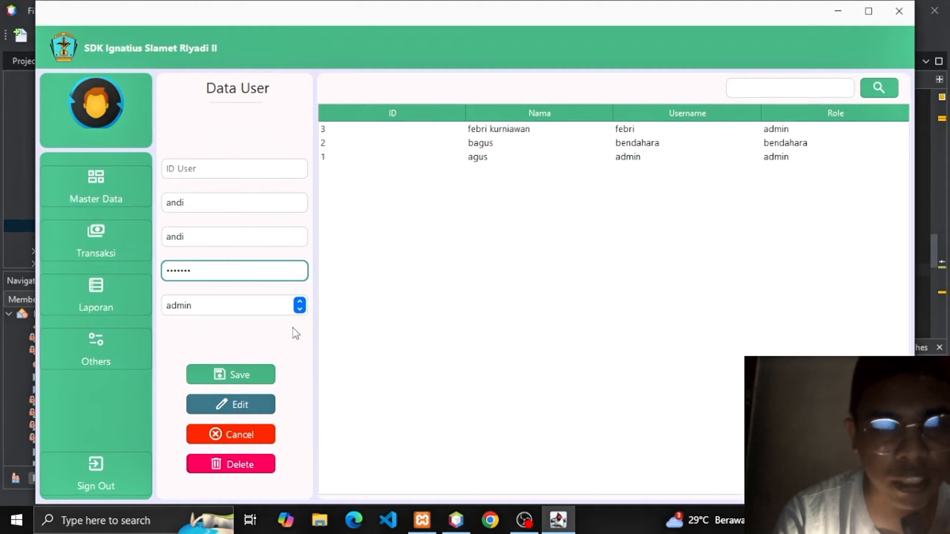
Set the new user's role to admin and save the account as ID 4.
left_click(299, 311)
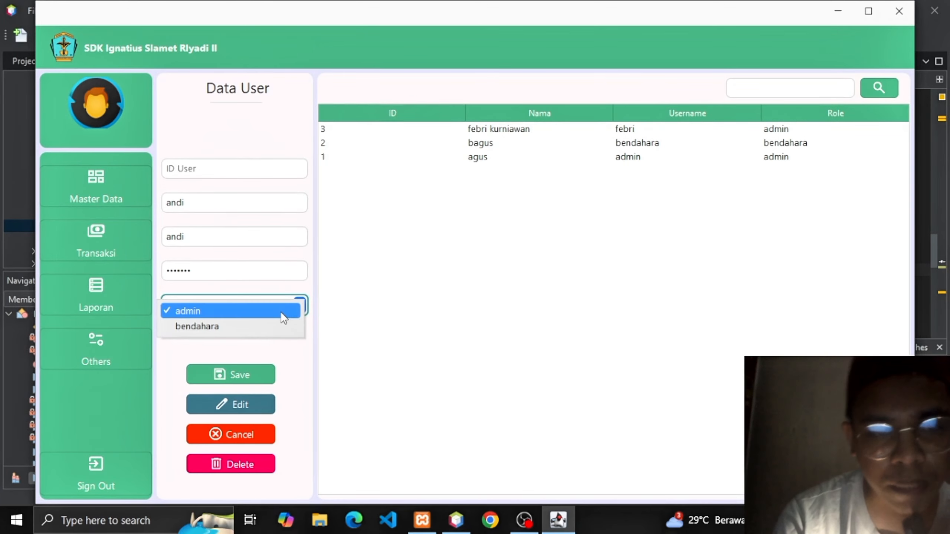
left_click(112, 188)
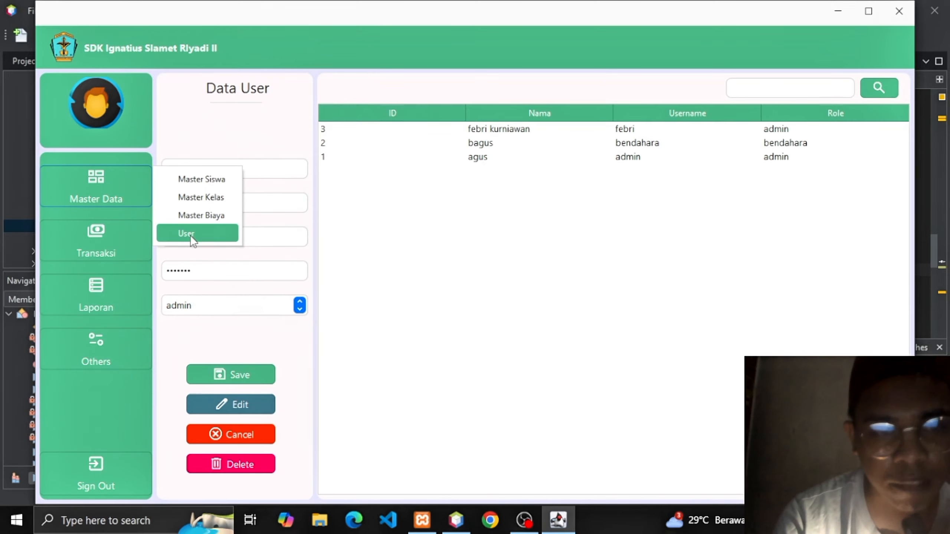
left_click(299, 310)
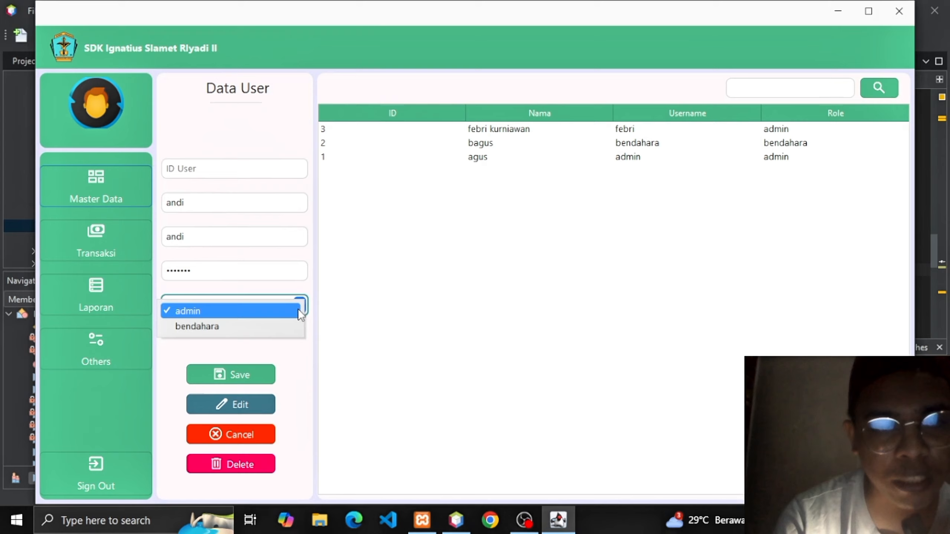
left_click(283, 329)
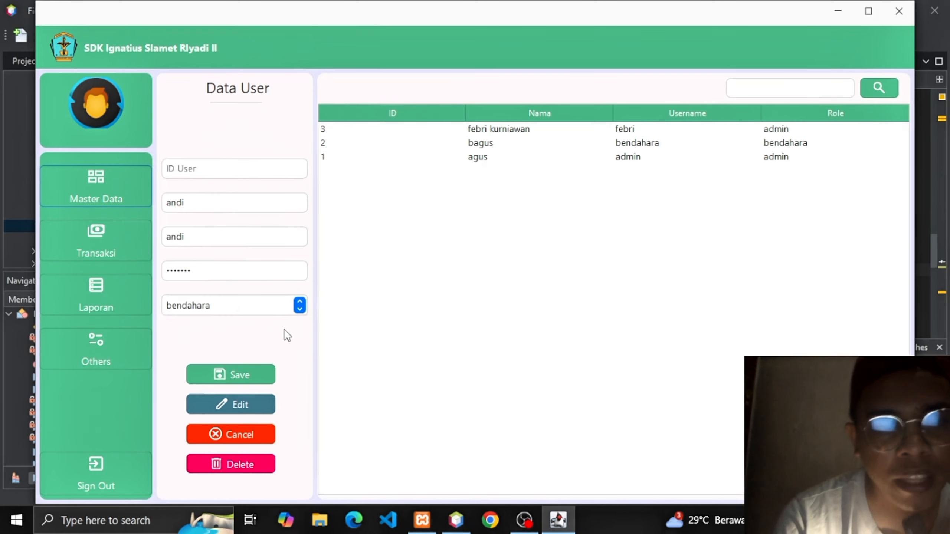
left_click(95, 176)
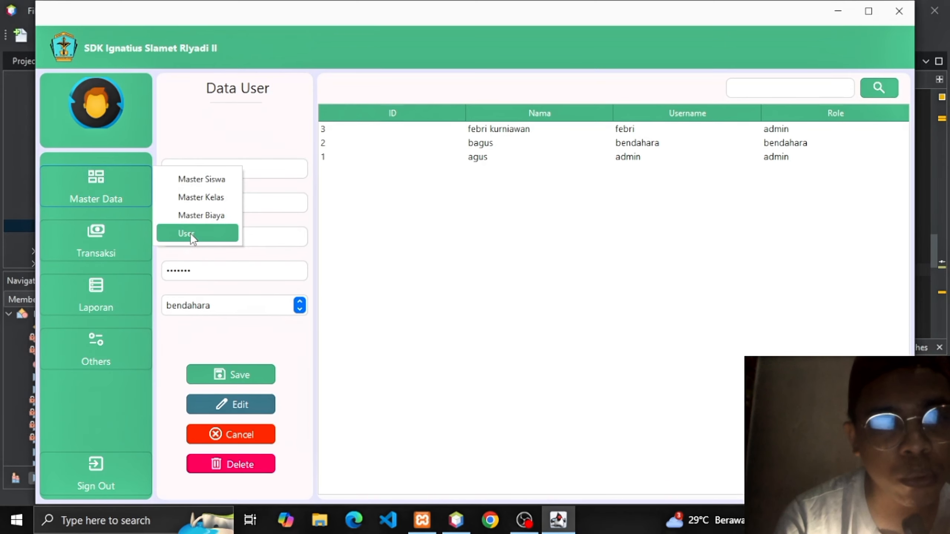
left_click(180, 235)
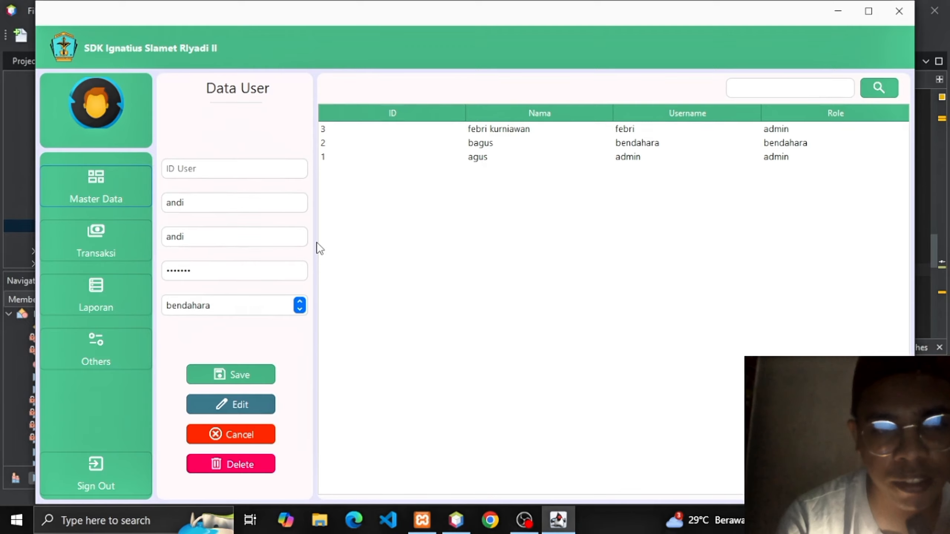
left_click(302, 309)
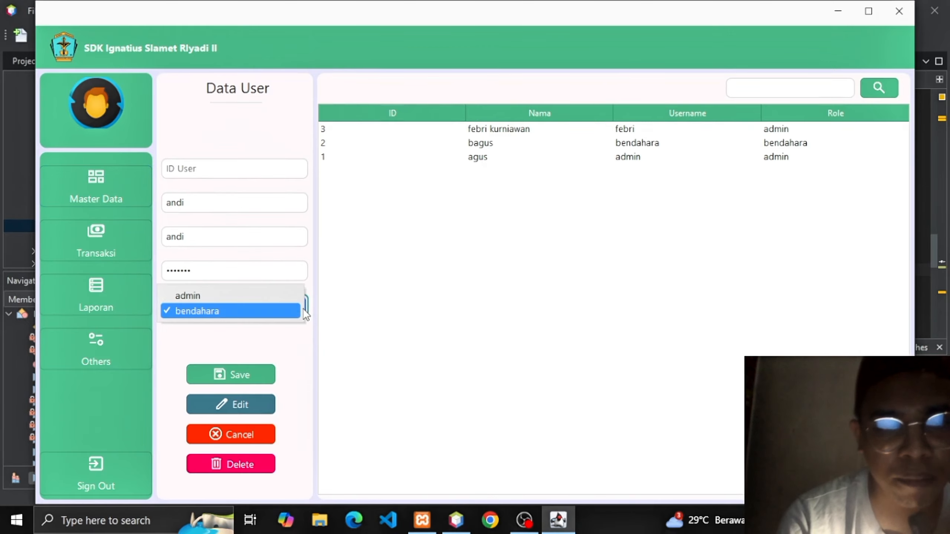
left_click(272, 298)
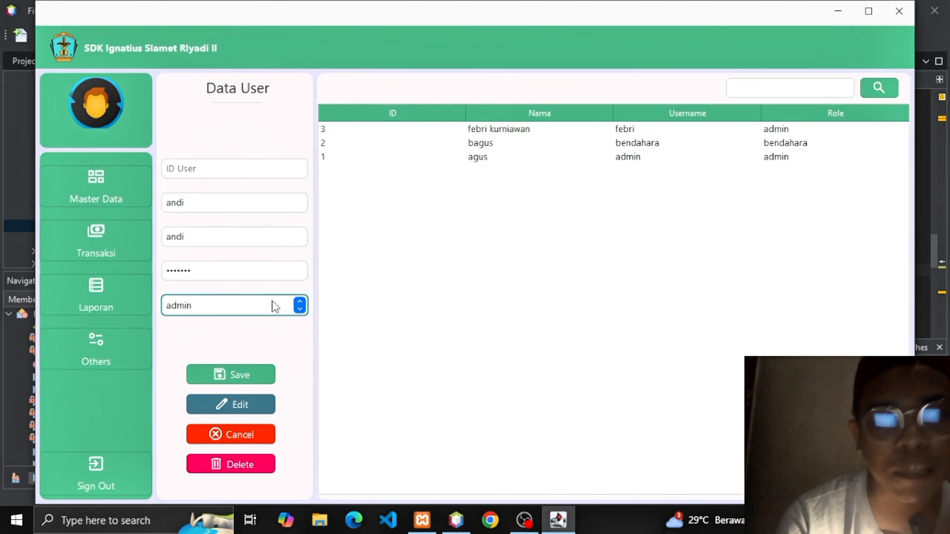
left_click(239, 381)
key("Return")
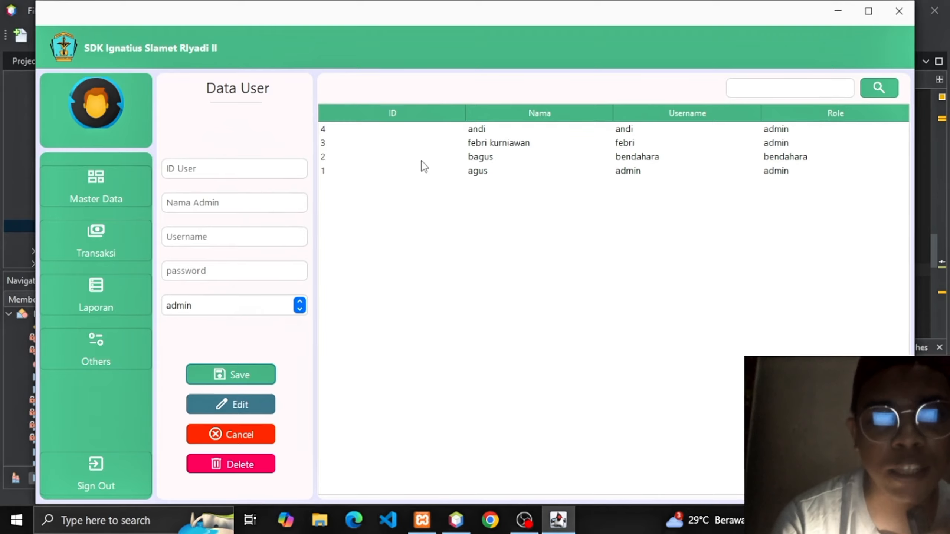
Switch from the user page to the Transaksi > Pembayaran SPP payment form.
left_click(150, 197)
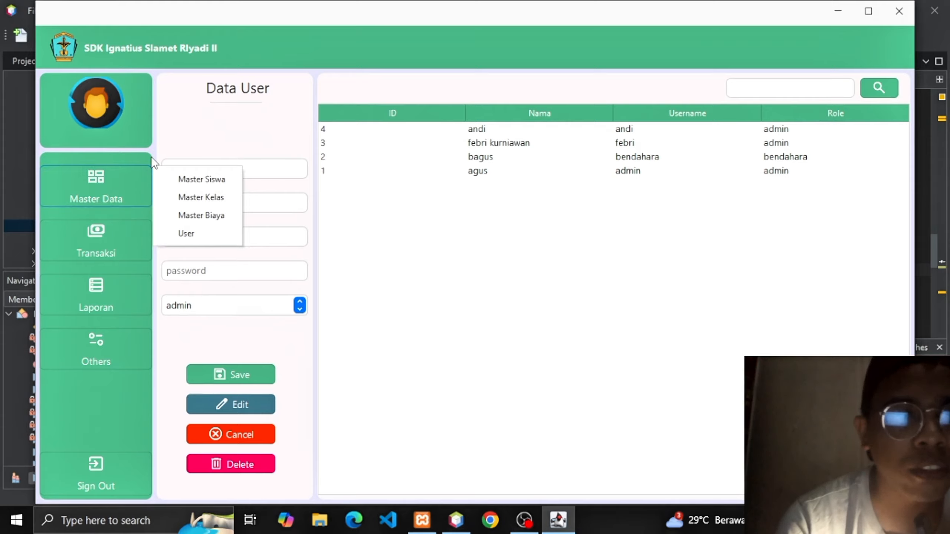
left_click(125, 227)
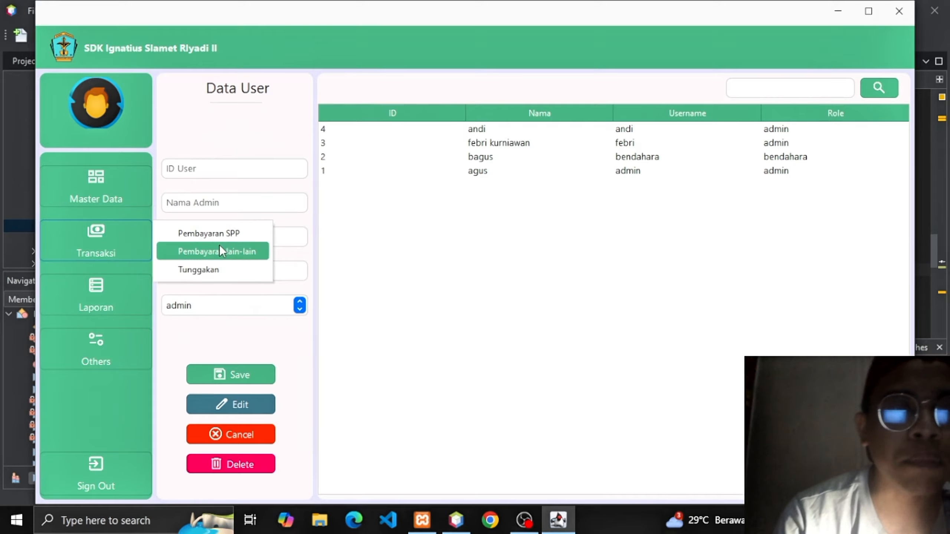
left_click(217, 224)
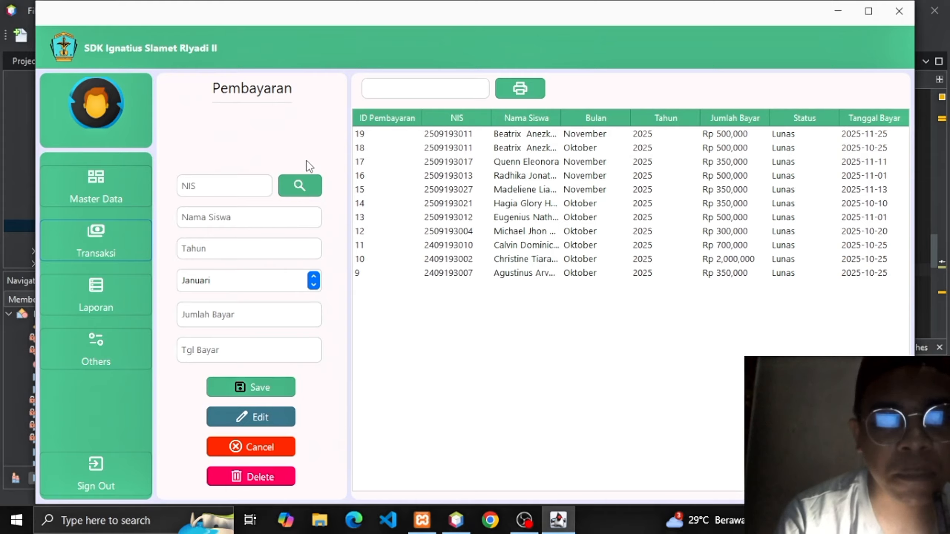
Look up and choose the student to record the payment for in Pilih Siswa.
left_click(301, 184)
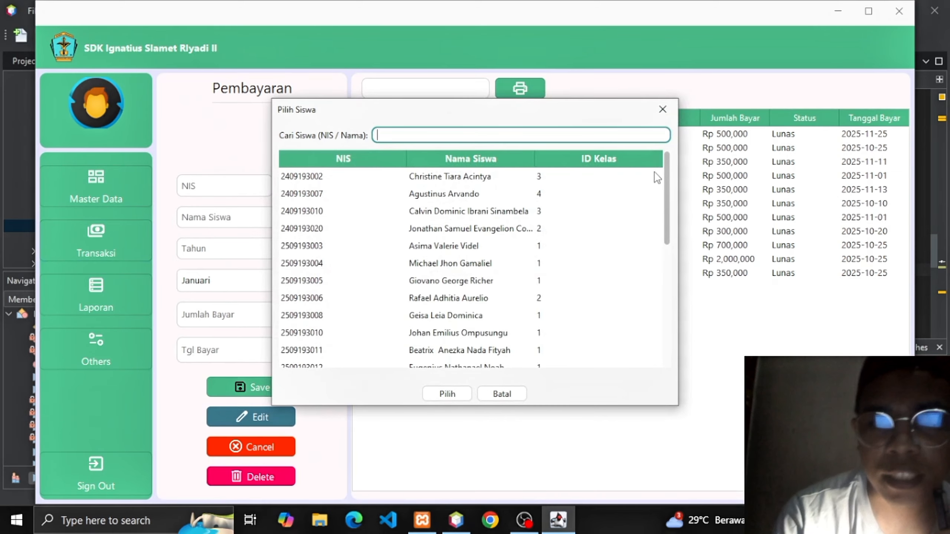
left_click_drag(669, 179, 666, 300)
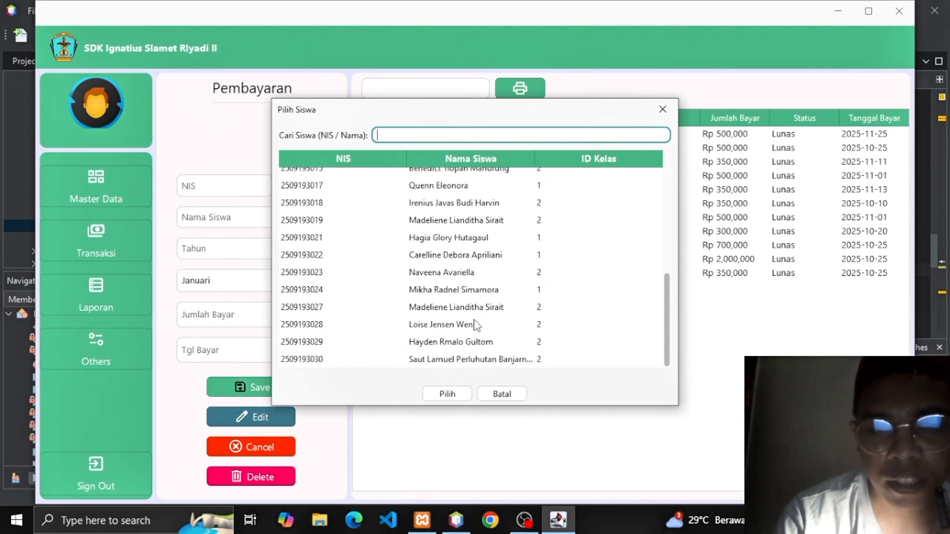
left_click(460, 326)
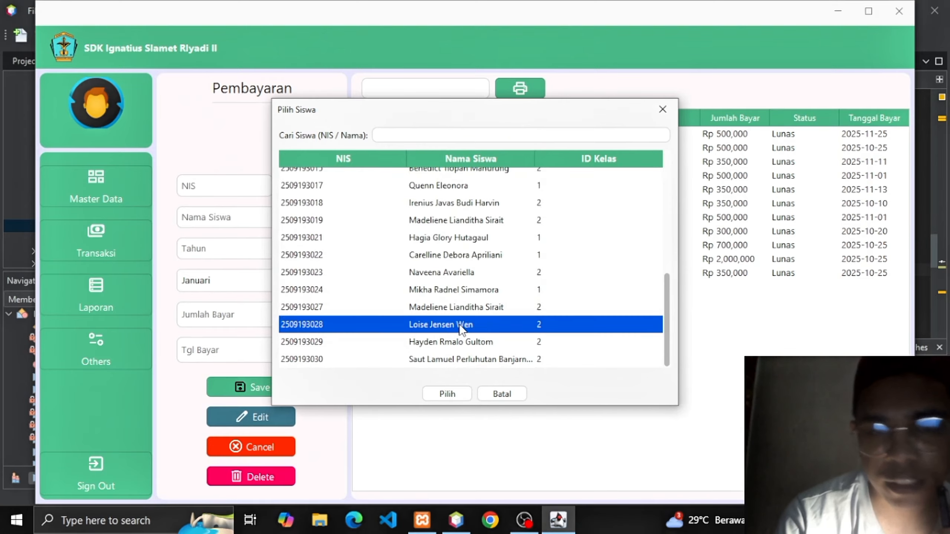
left_click(454, 393)
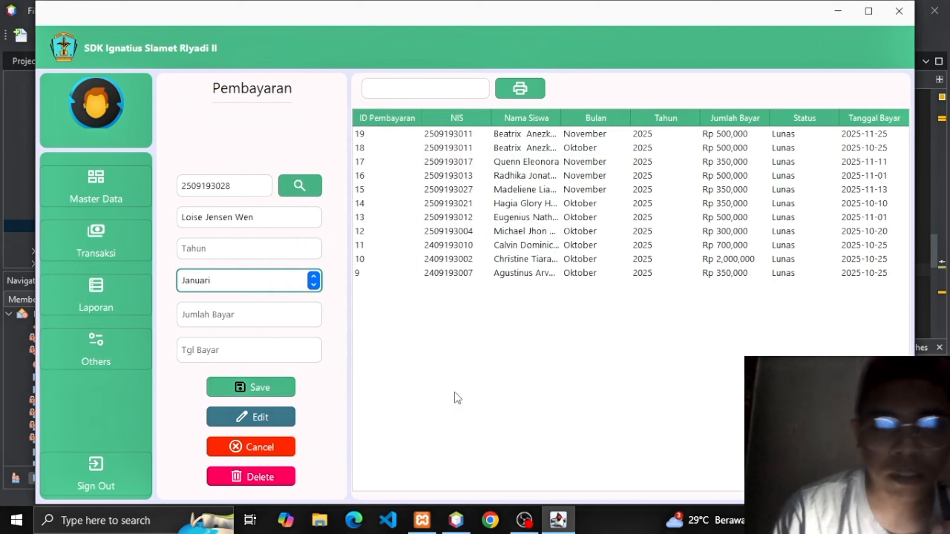
Enter year 2025, month Desember, amount 500000 and payment date 2024-12-30.
left_click(307, 251)
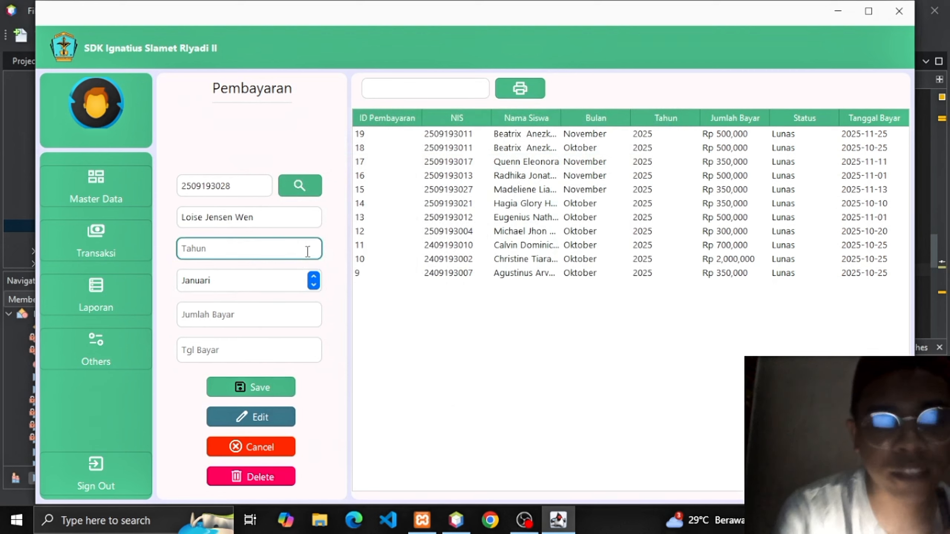
type("2025")
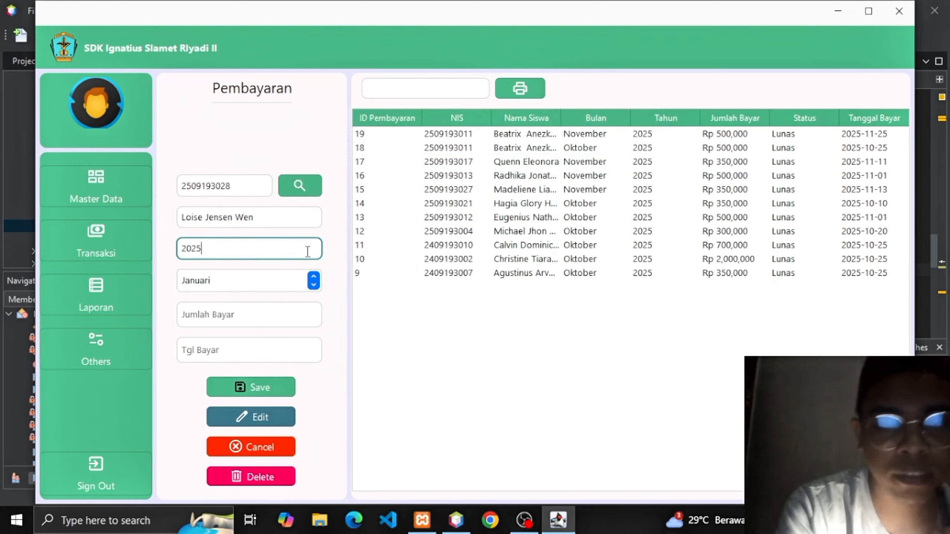
left_click(314, 280)
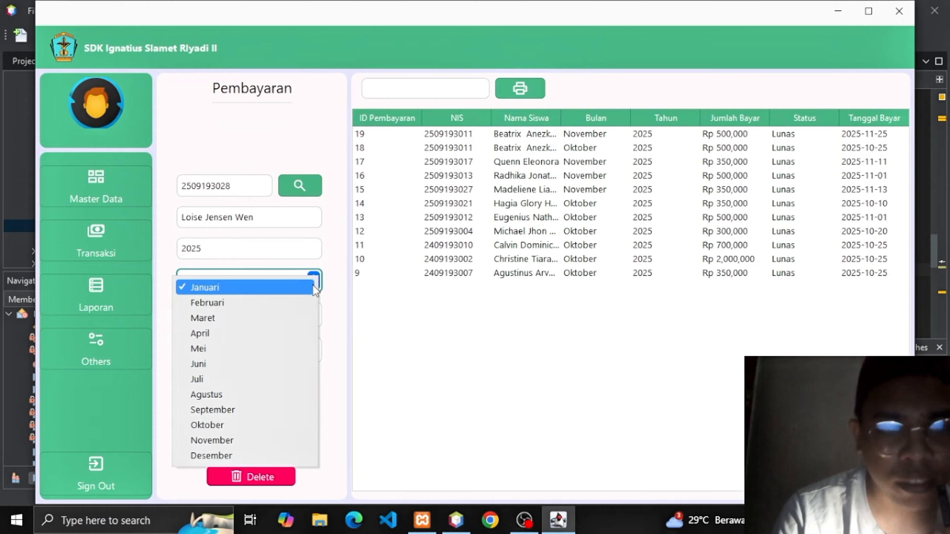
left_click(248, 455)
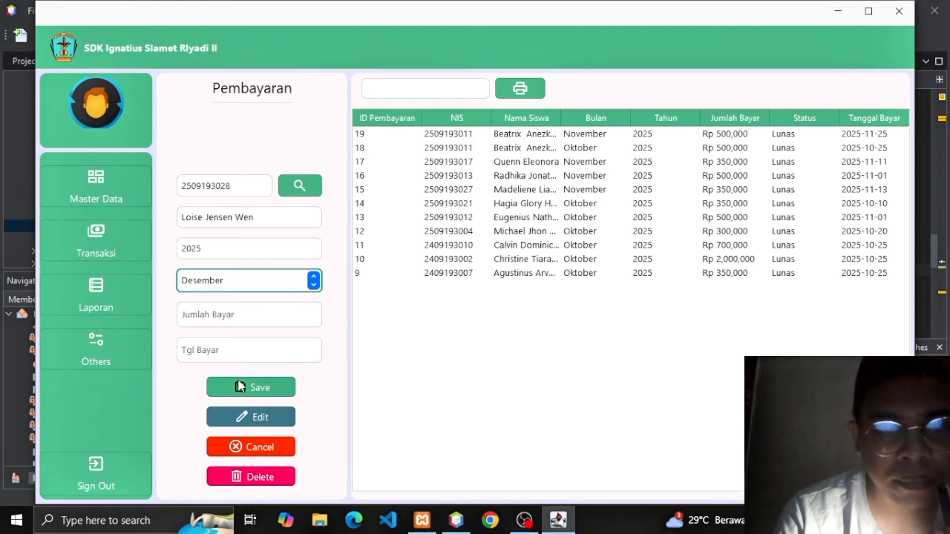
left_click(240, 321)
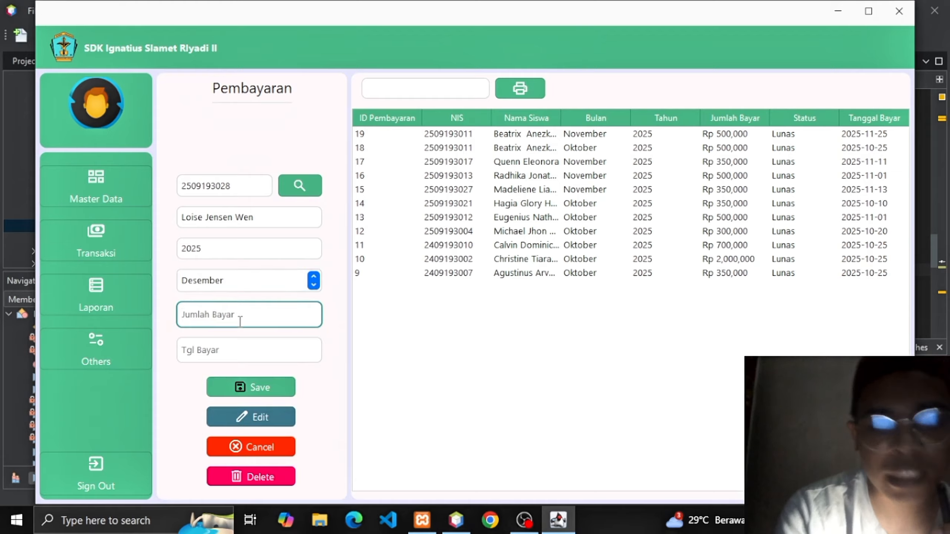
type("50000")
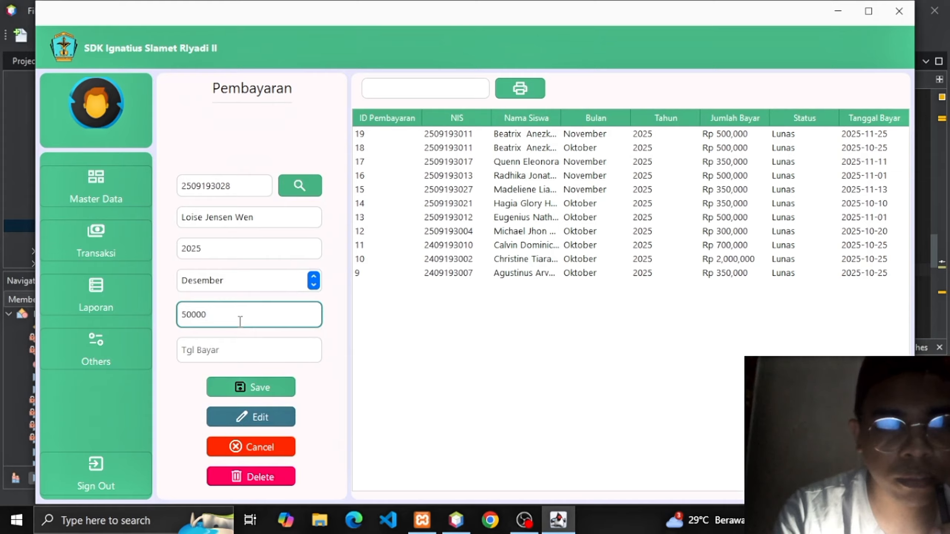
type("0")
left_click(232, 353)
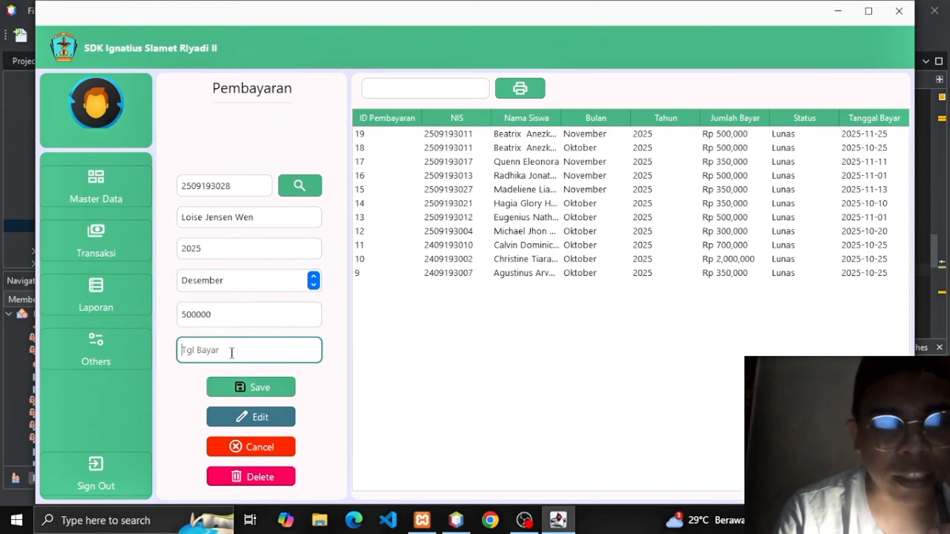
type("2024")
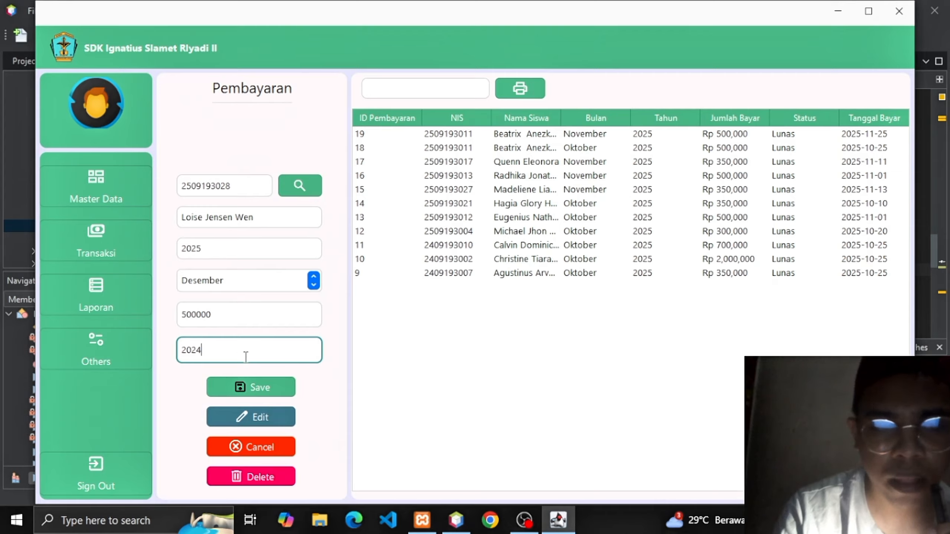
type("-")
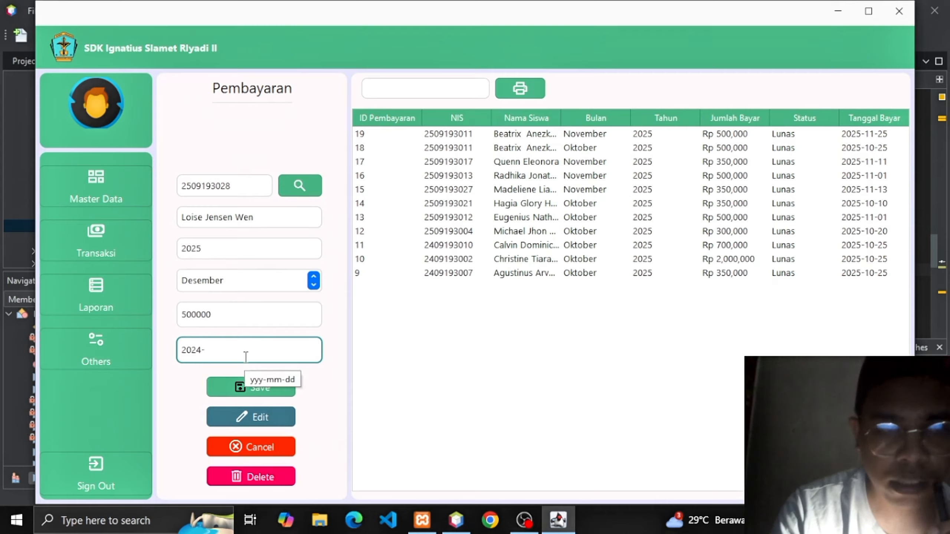
type("12")
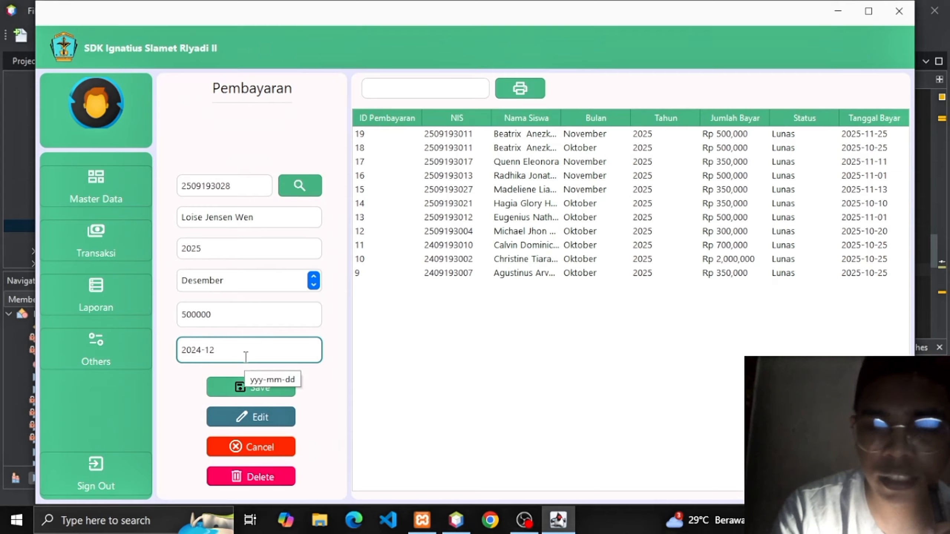
type("-2")
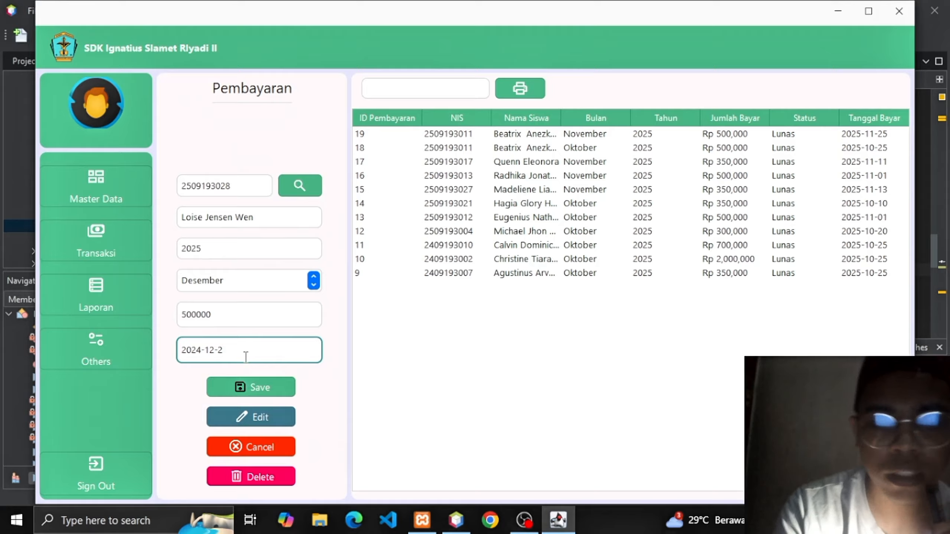
key("BackSpace")
type("30")
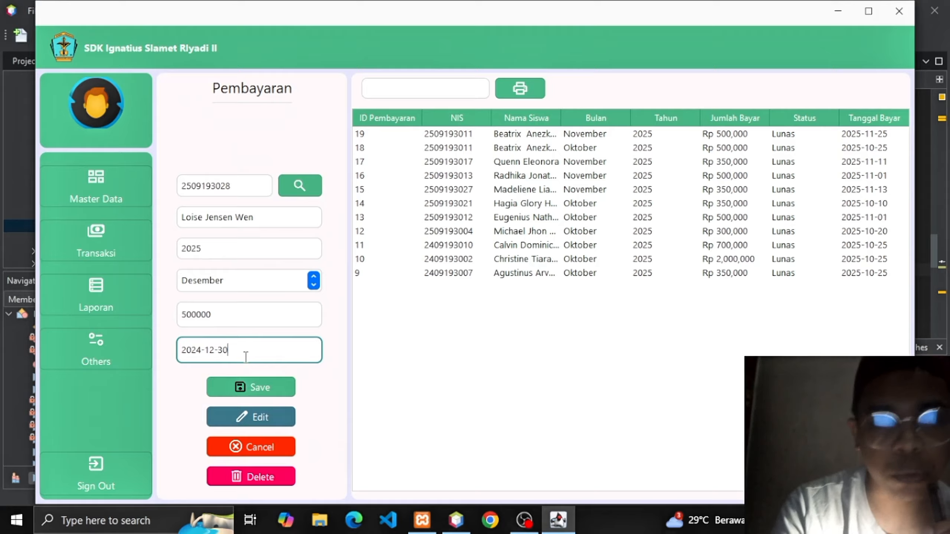
Save the Desember payment and choose 'Ya, Cetak Kuitansi' to preview its receipt.
left_click(244, 386)
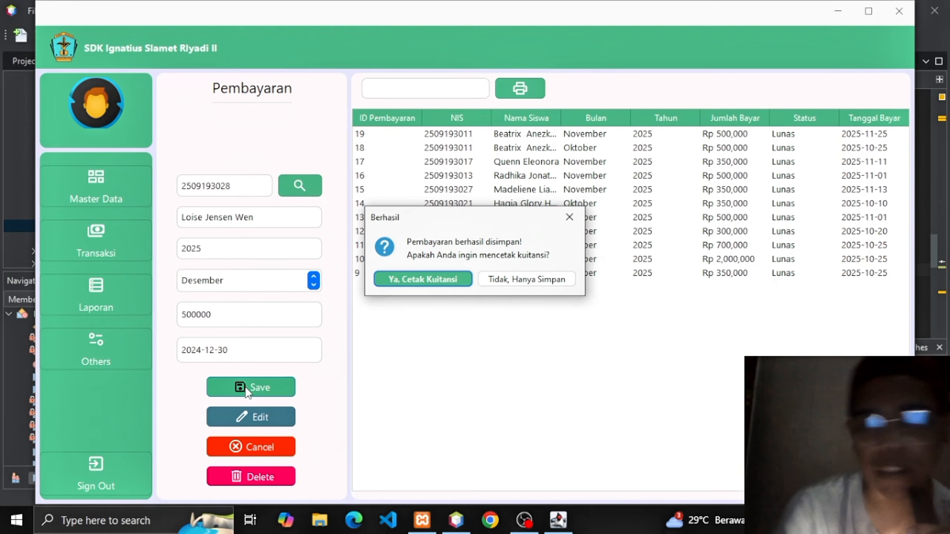
left_click(414, 284)
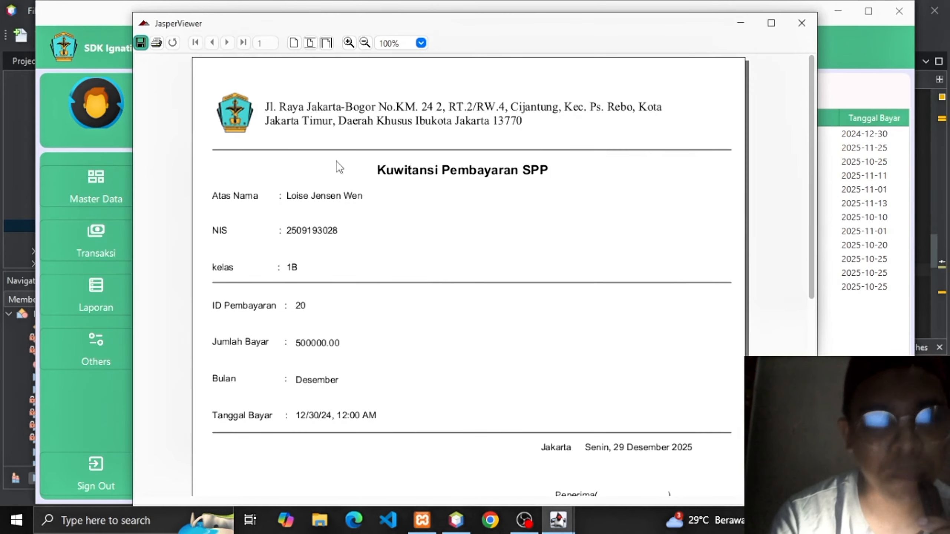
Save the receipt as a PDF named 'kuitansi' in Documents and close the preview.
left_click(141, 43)
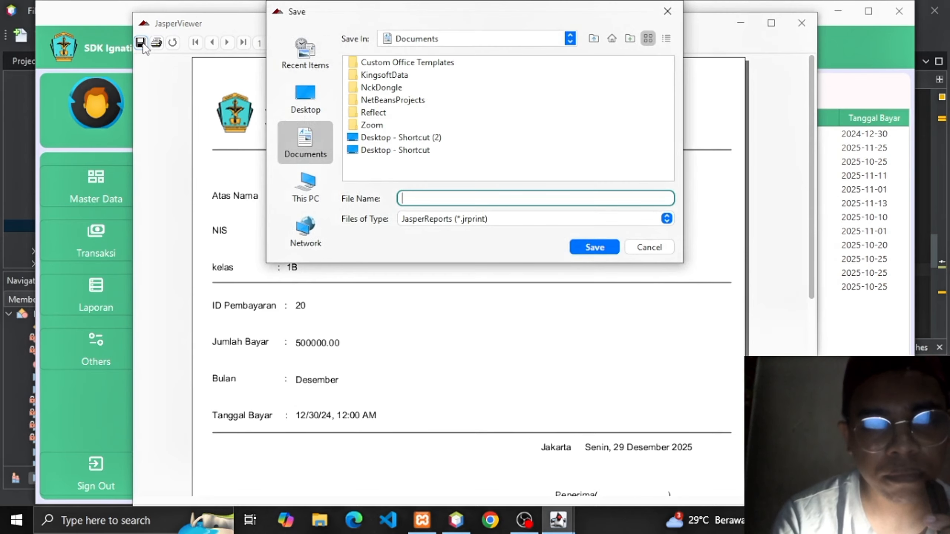
type("ku")
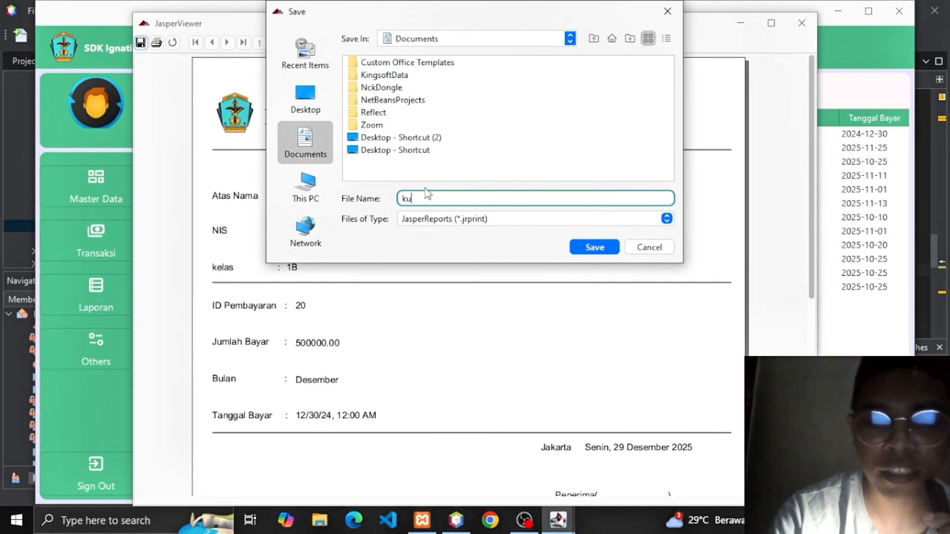
type("itansi")
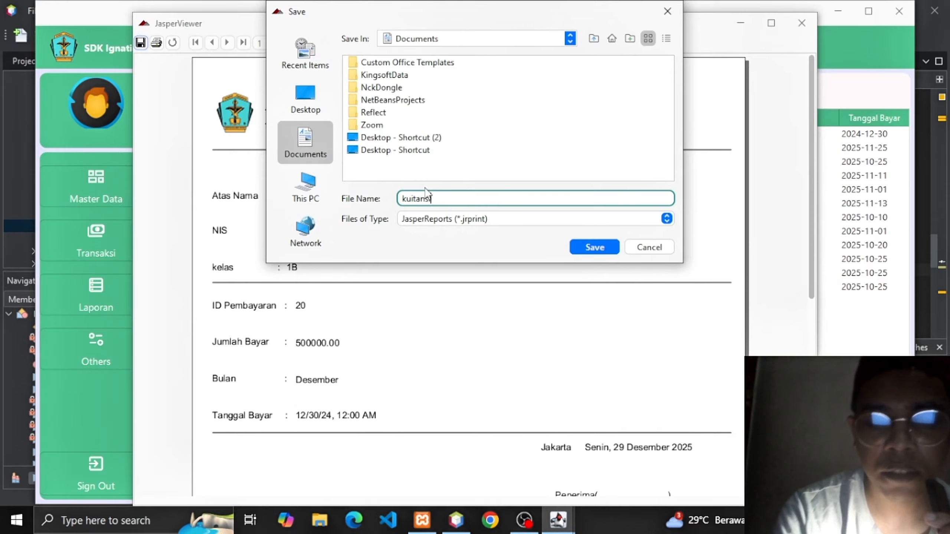
left_click(667, 222)
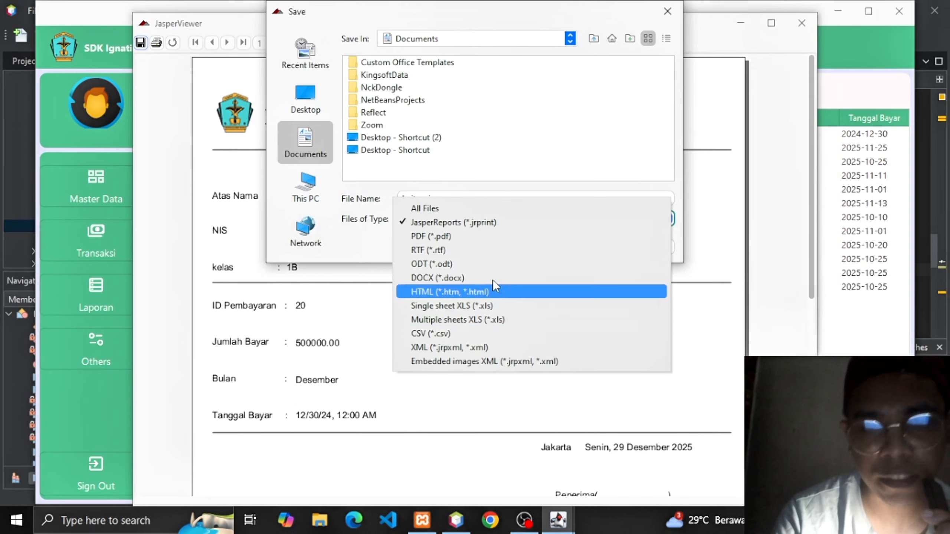
left_click(454, 239)
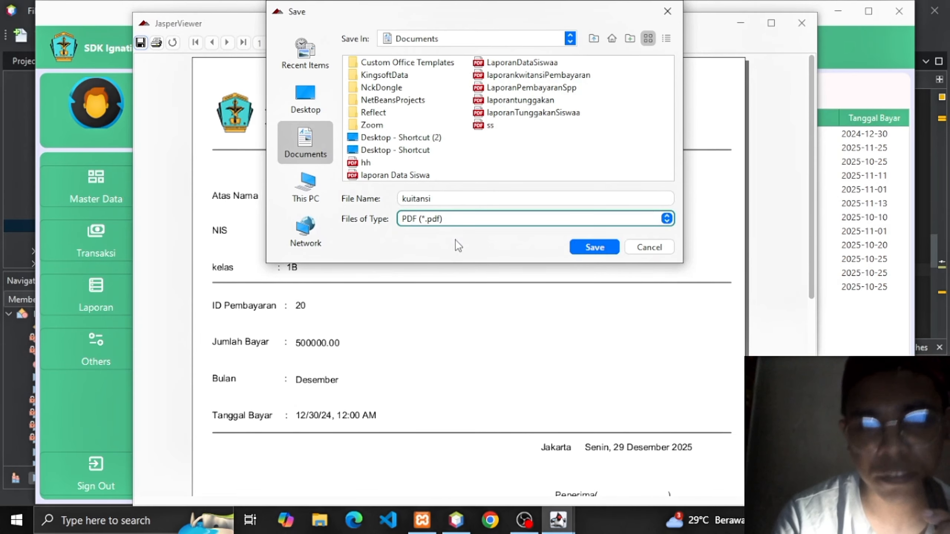
left_click(612, 247)
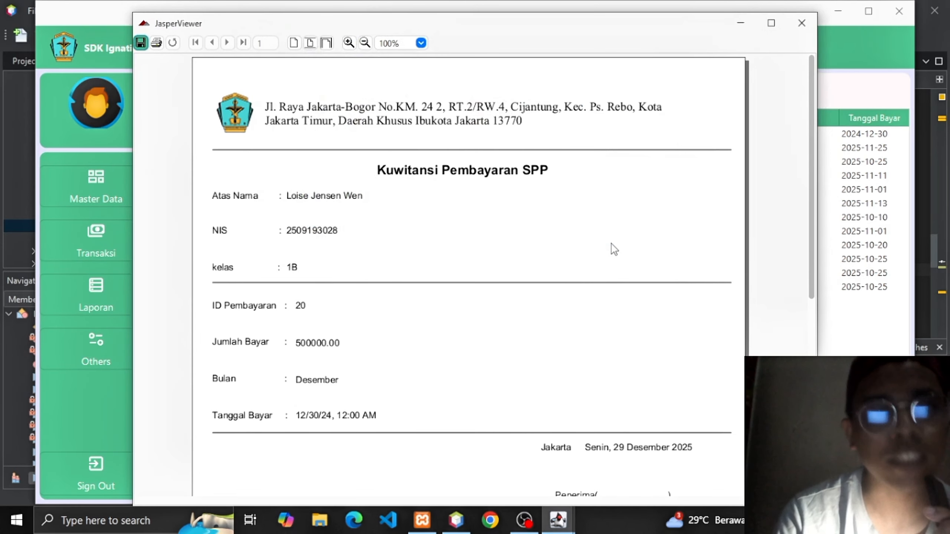
left_click(797, 32)
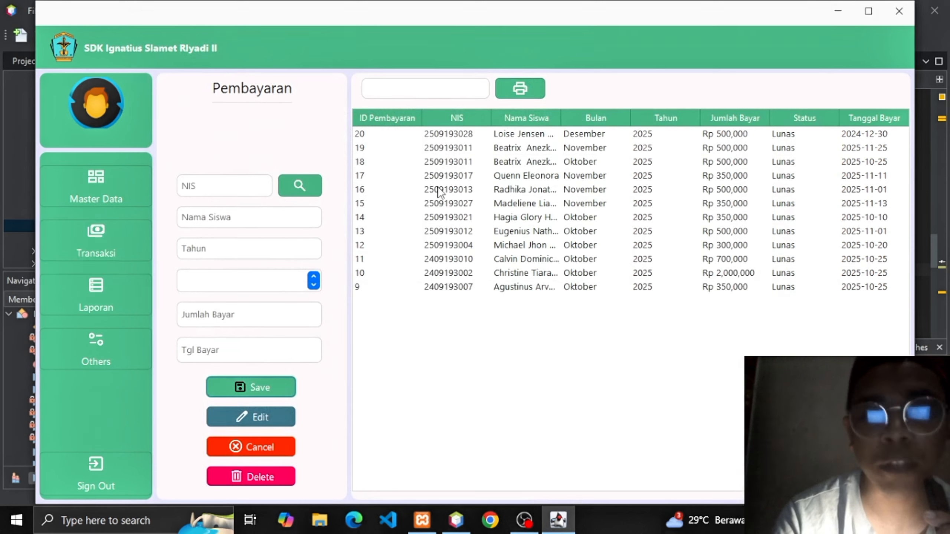
Load payment 13, preview its receipt, then close the receipt viewer.
left_click(509, 233)
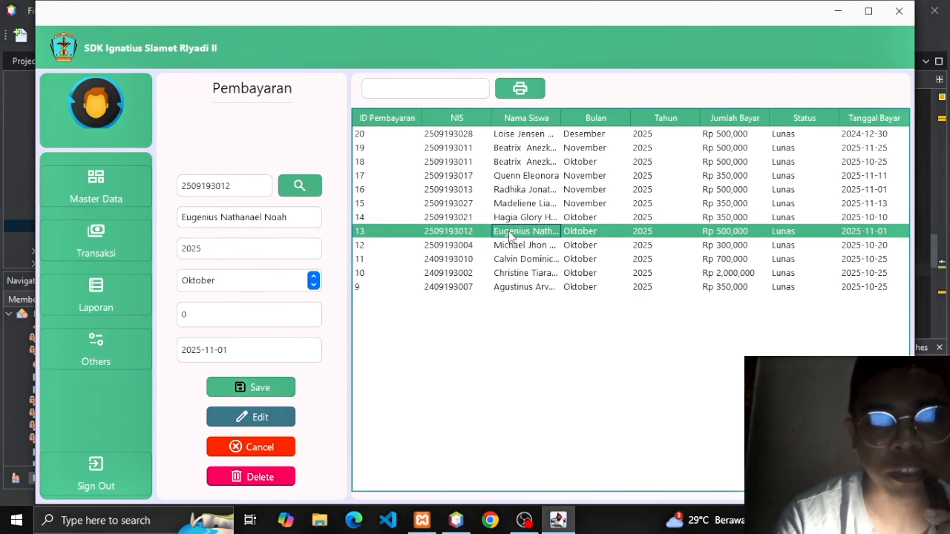
left_click(526, 85)
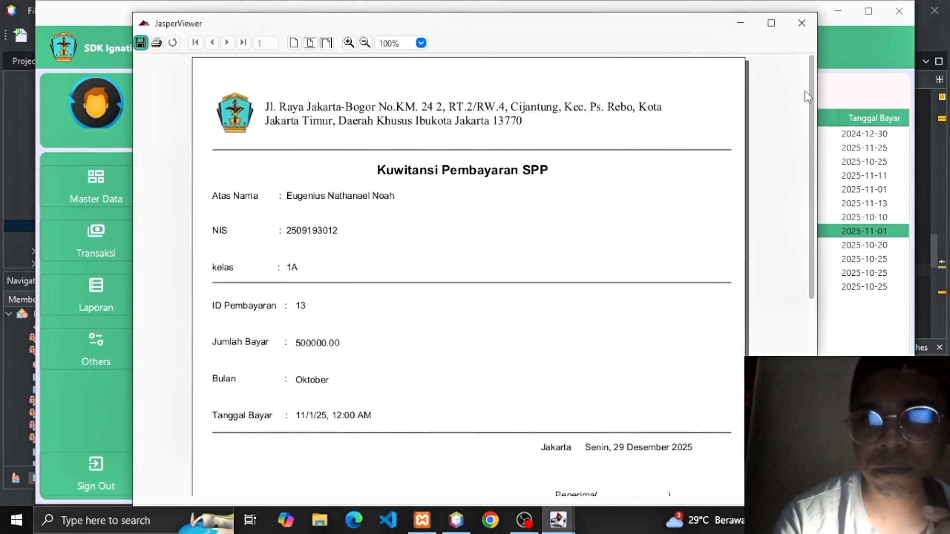
left_click_drag(810, 90, 812, 96)
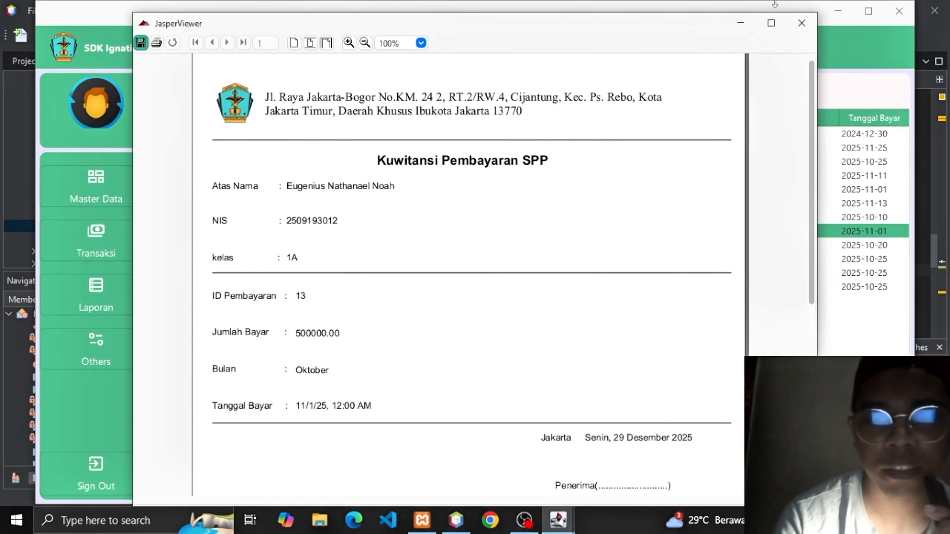
left_click(801, 23)
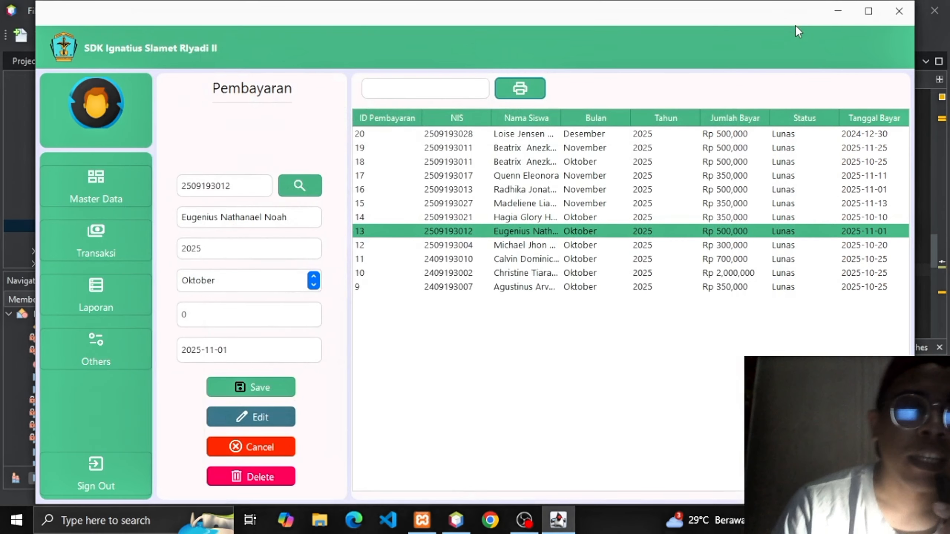
left_click(82, 254)
Go through the Pembayaran Lain page to the Tunggakan arrears page.
left_click(217, 252)
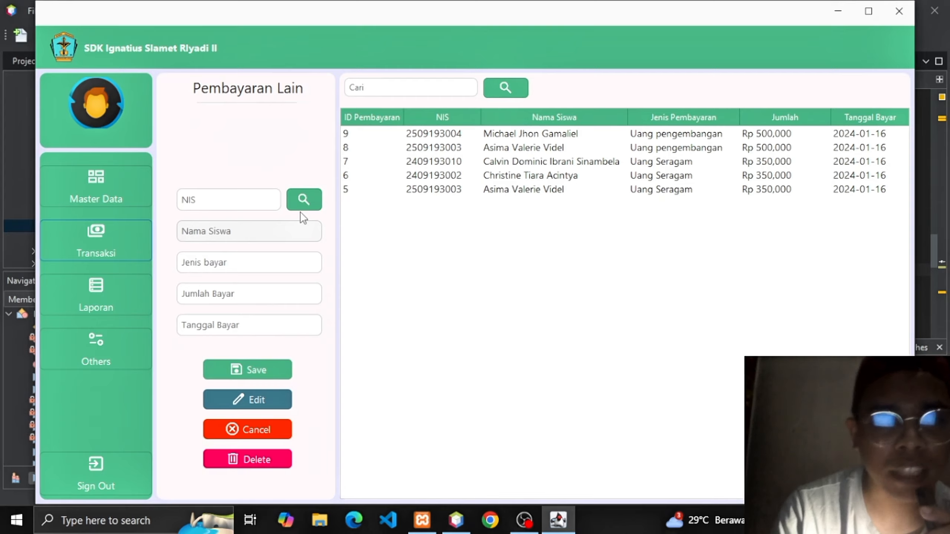
left_click(108, 242)
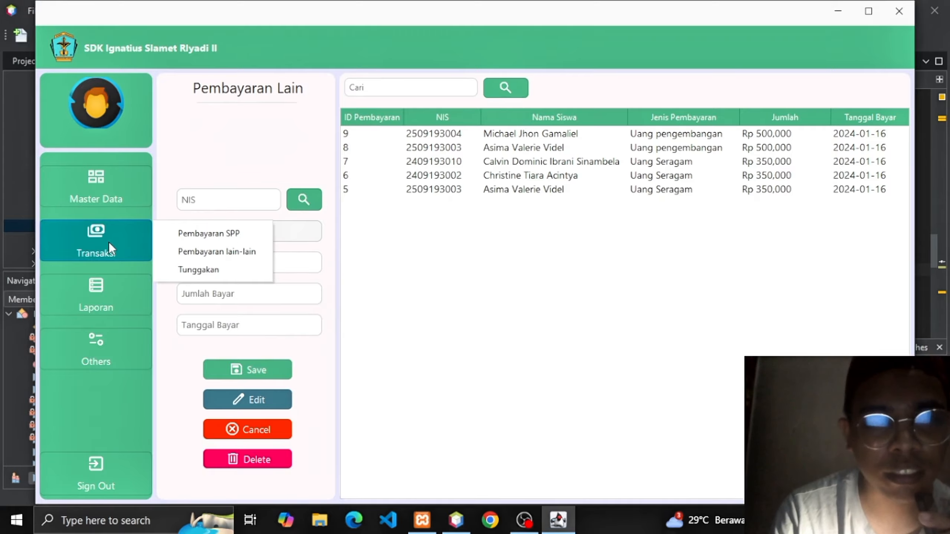
left_click(199, 270)
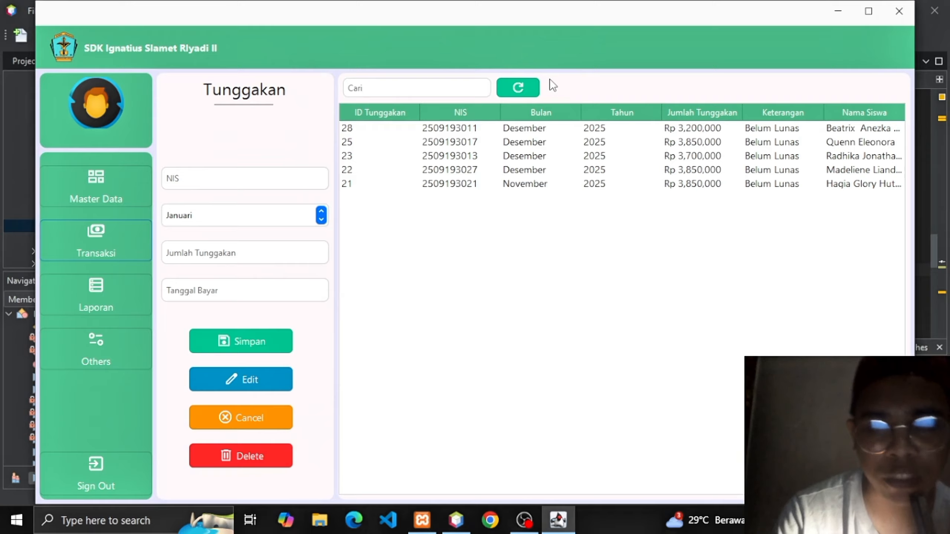
Refresh the arrears list, load record 29 (Januari 2025), then open the Laporan Data Siswa report.
left_click(535, 89)
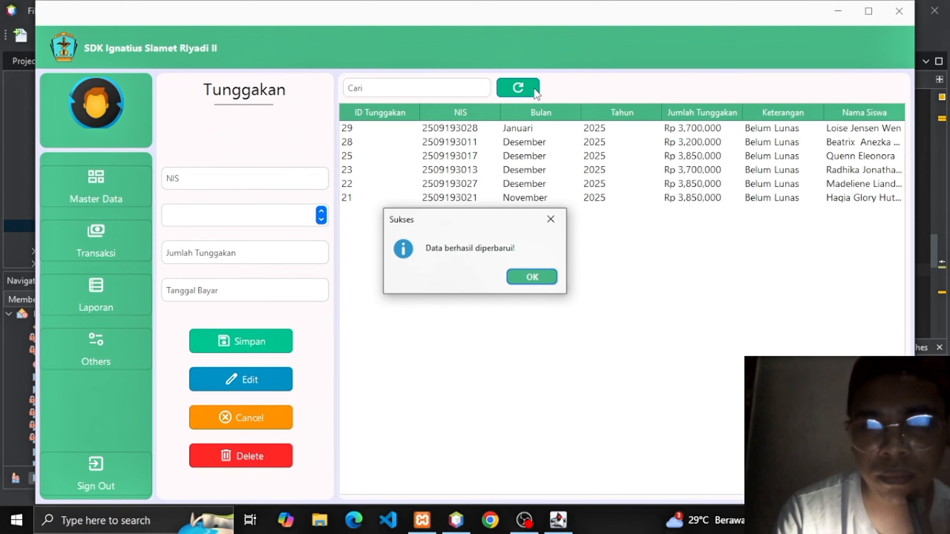
key("Return")
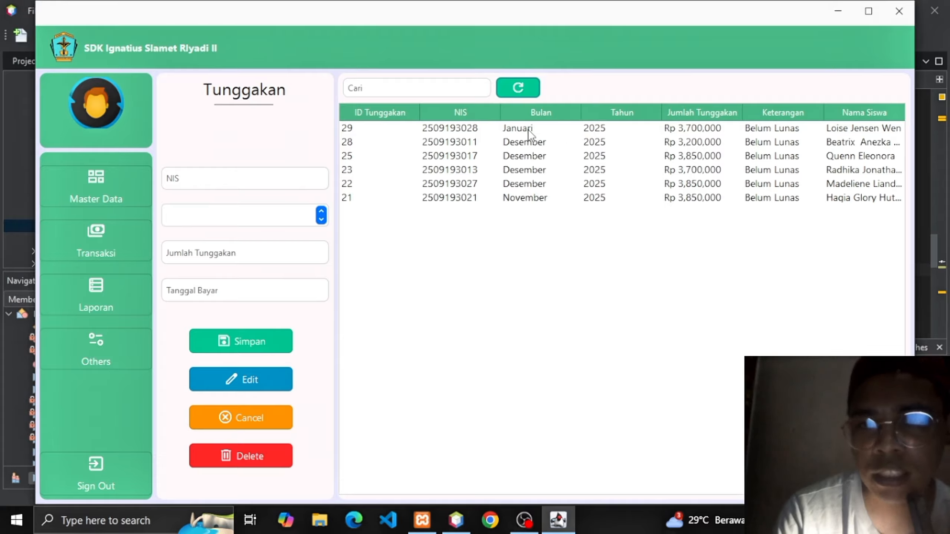
left_click(804, 129)
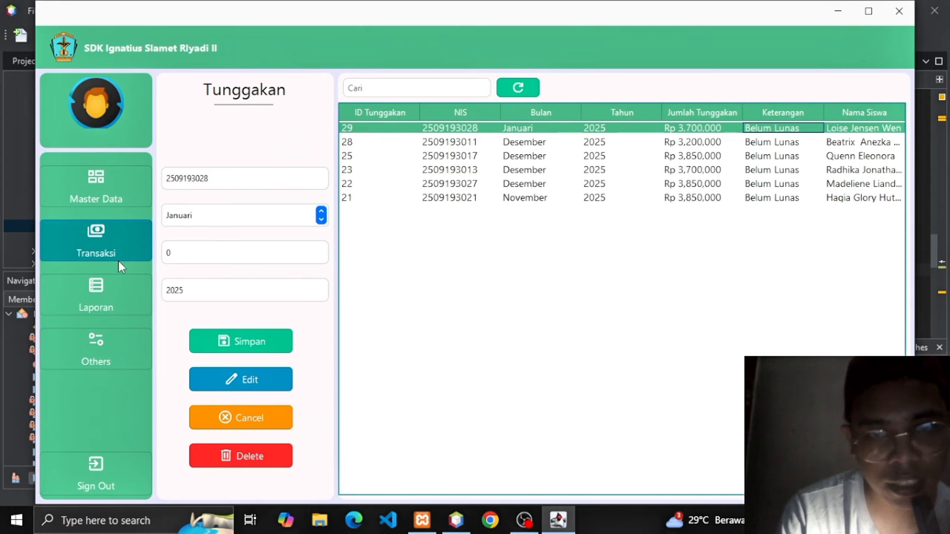
left_click(101, 292)
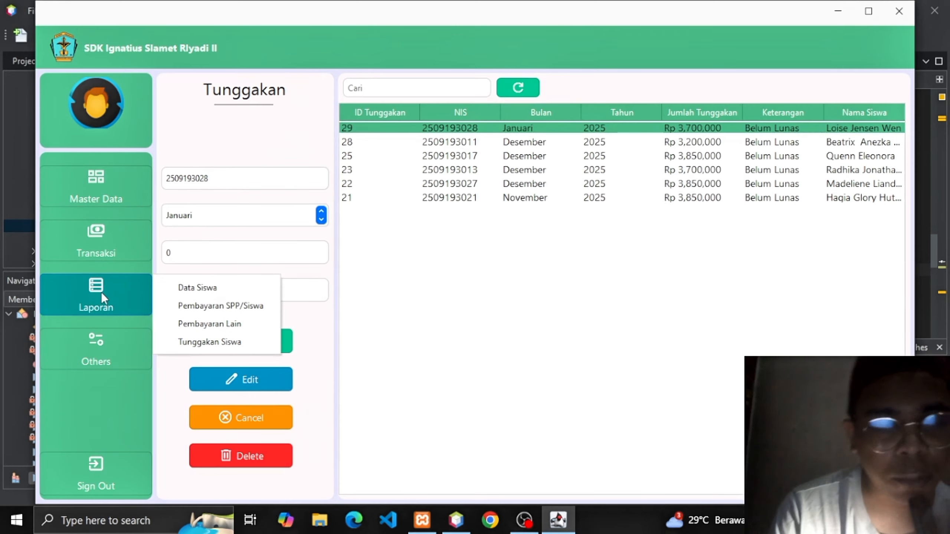
left_click(201, 292)
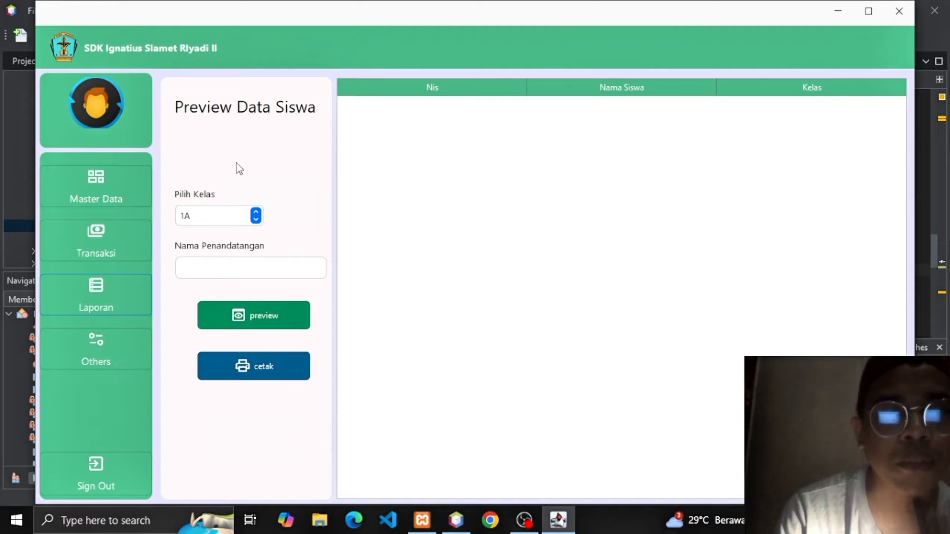
List the 11 class 1A students in Preview Data Siswa and enter signatory 'kepala sekolah'.
left_click(249, 312)
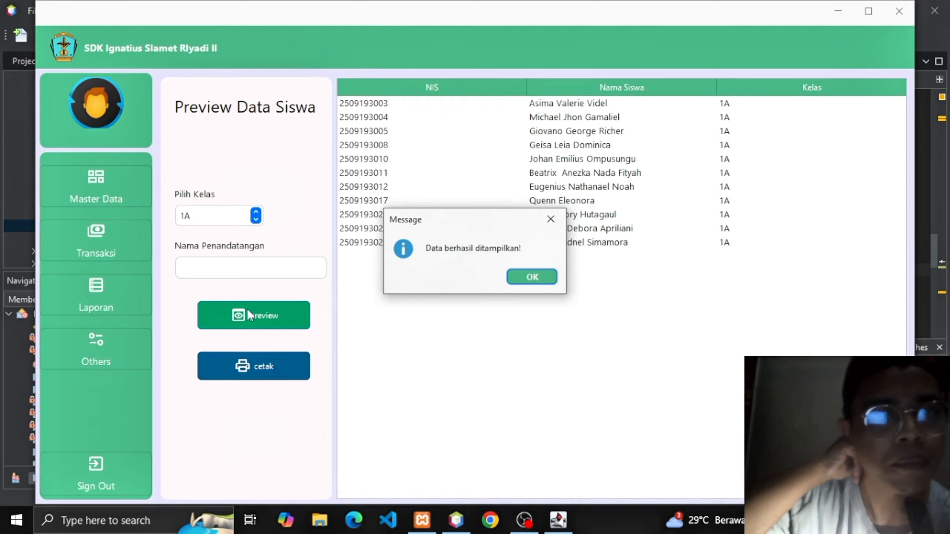
key("Return")
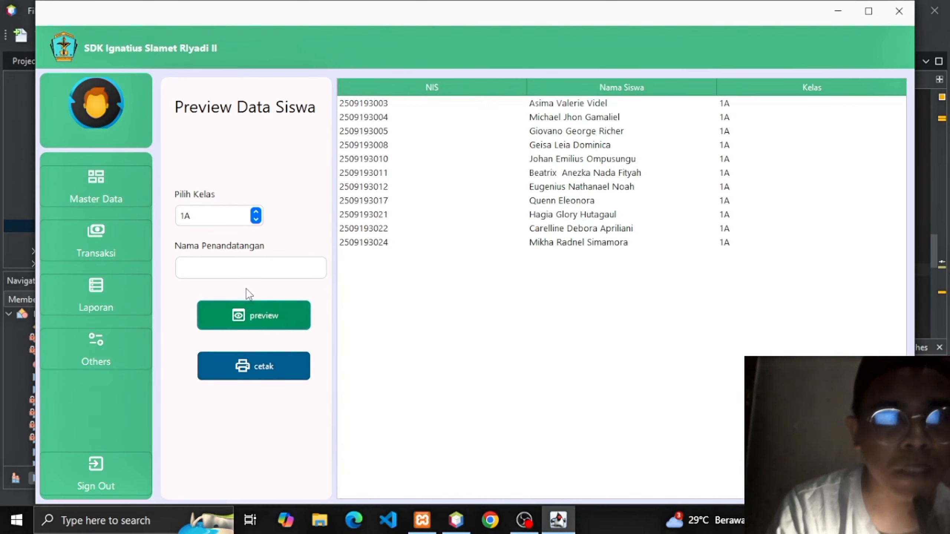
left_click(249, 273)
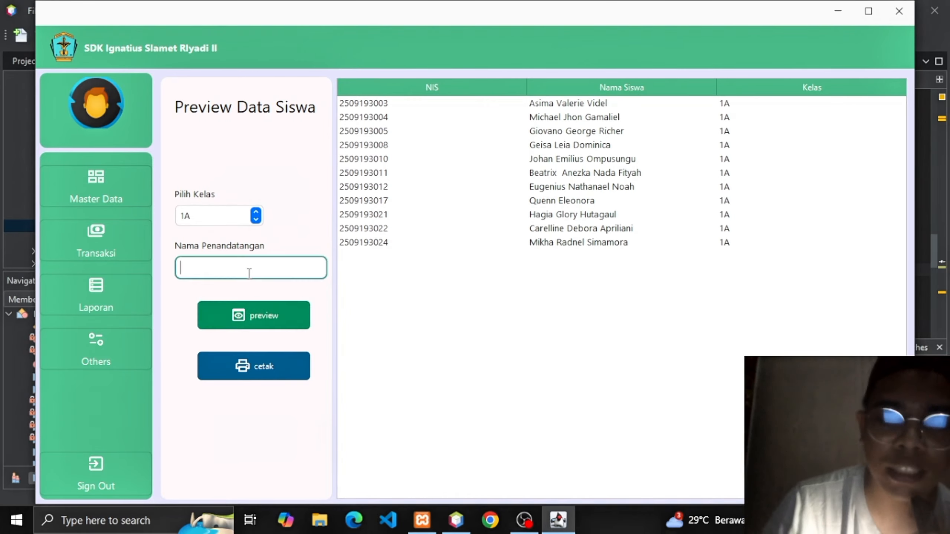
type("kepal")
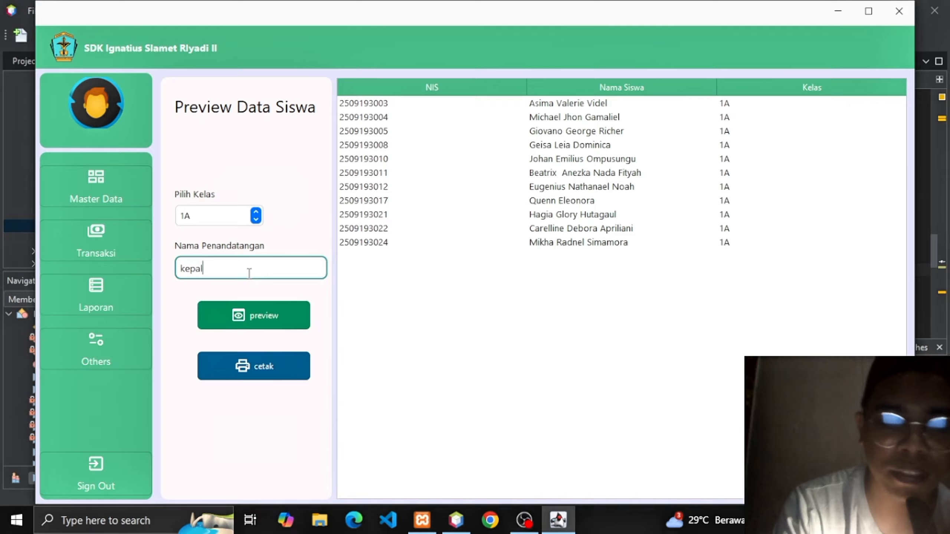
type("a")
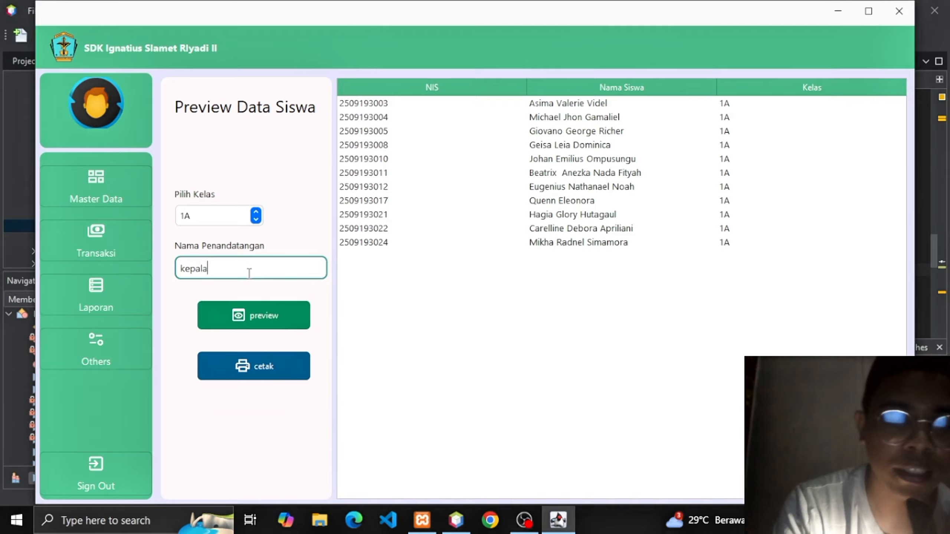
type(" sekola")
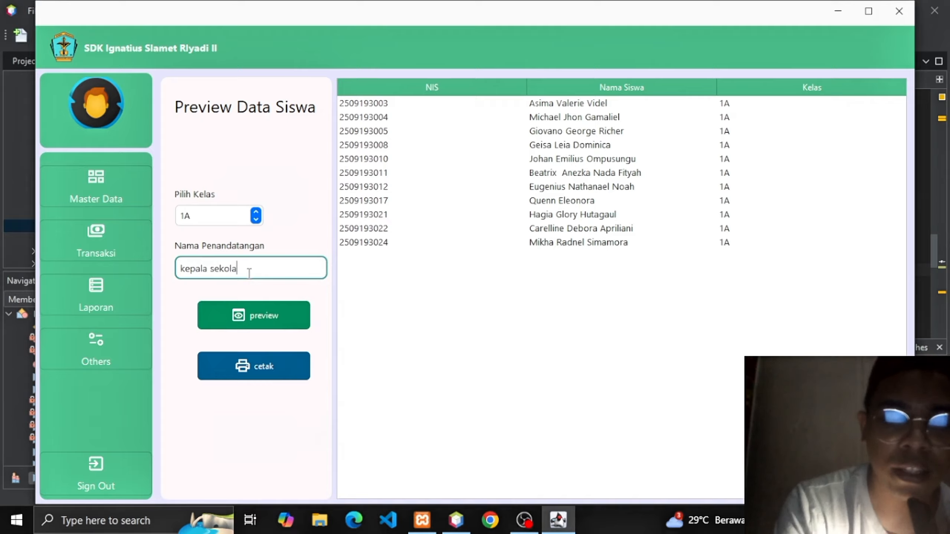
type("h")
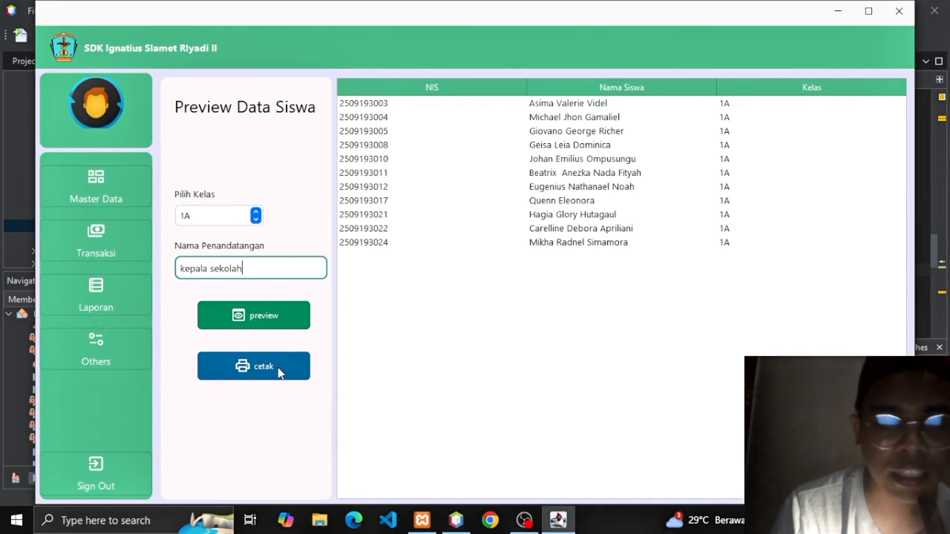
Save the class 1A Laporan Data Siswa report as PDF 'datasiswa 1a' in Documents, then close the viewer.
left_click(261, 369)
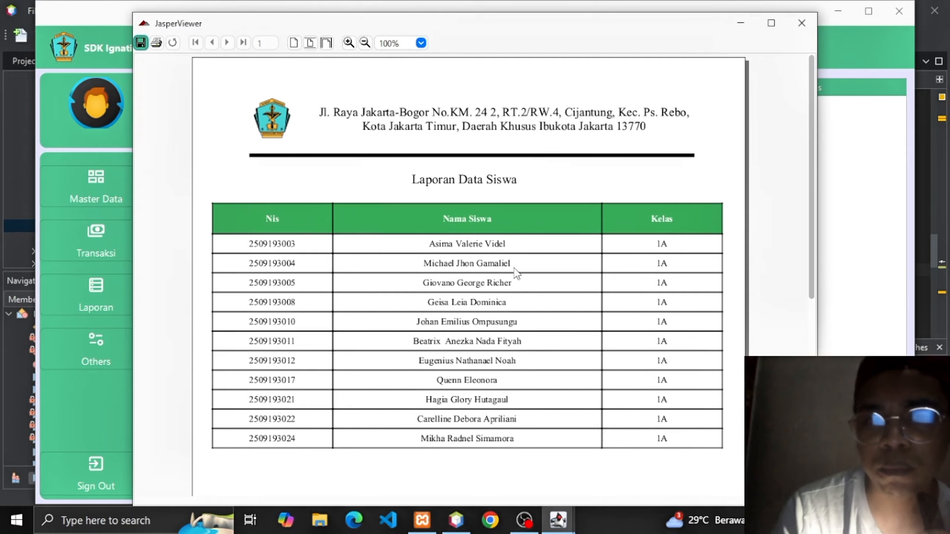
mouse_move(815, 147)
left_mouse_down()
mouse_move(813, 283)
mouse_move(809, 162)
left_mouse_up()
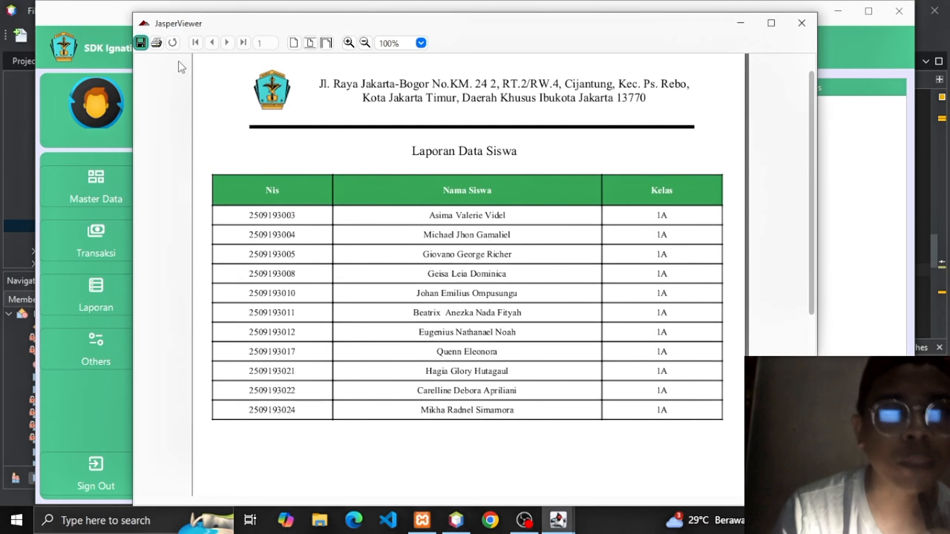
left_click(141, 42)
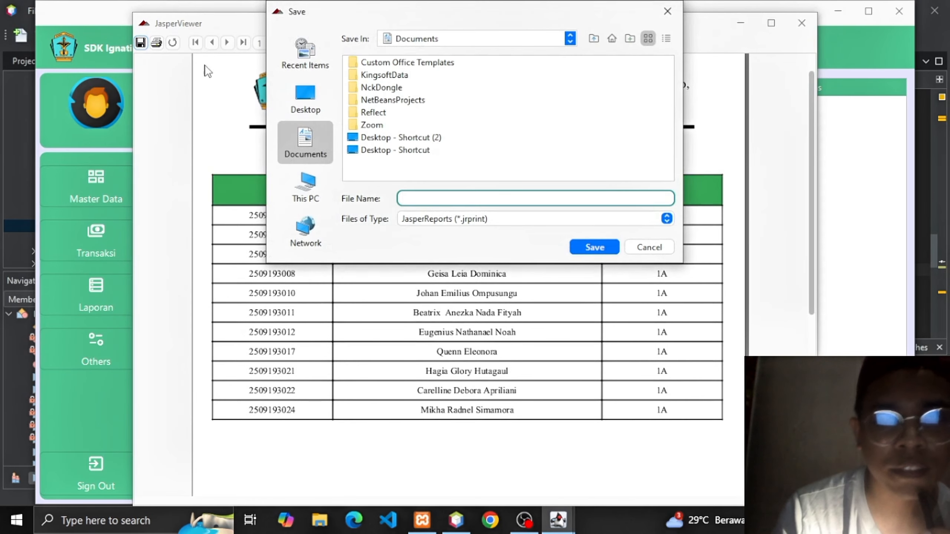
type("d")
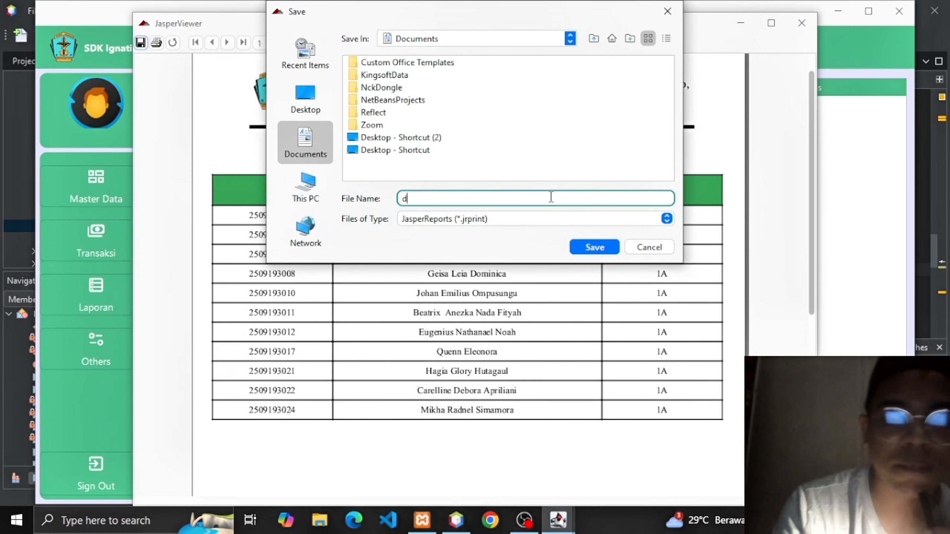
type("atas")
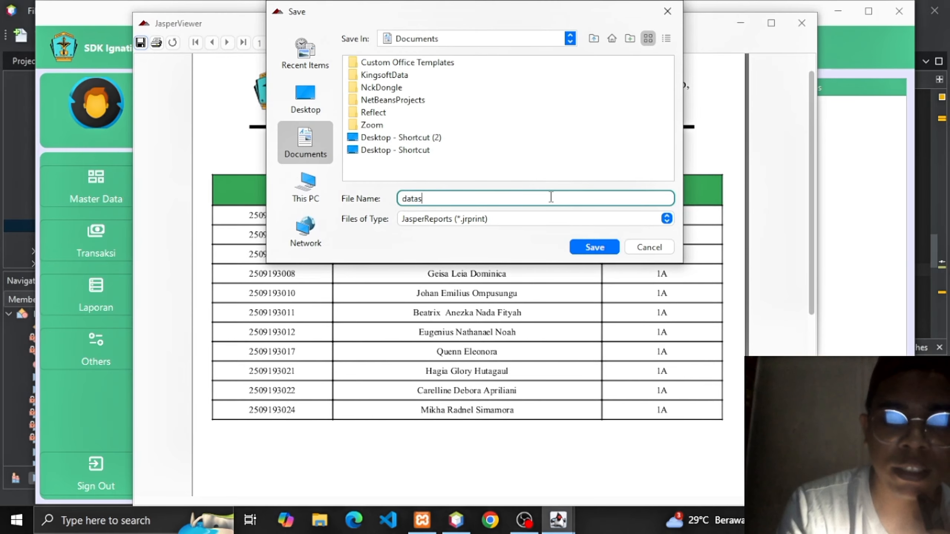
type("iswa 1a")
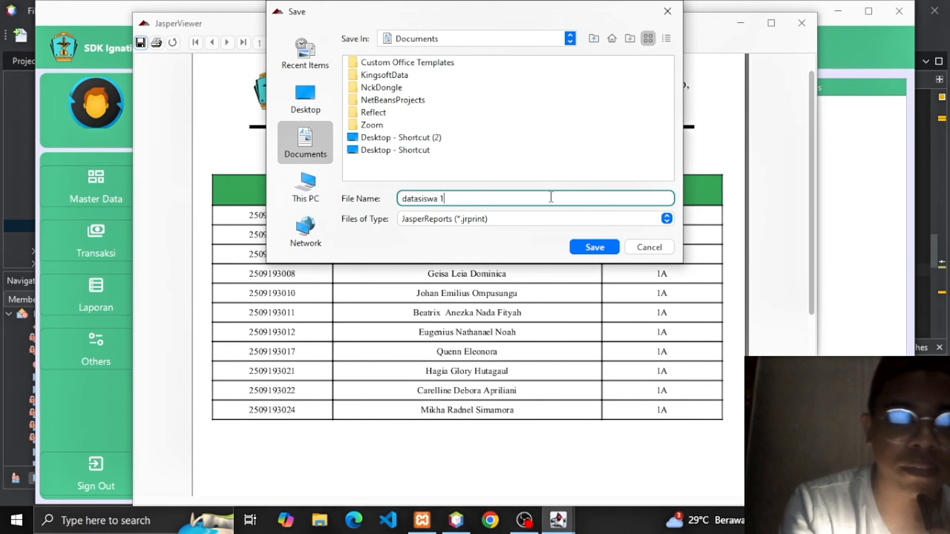
left_click(666, 219)
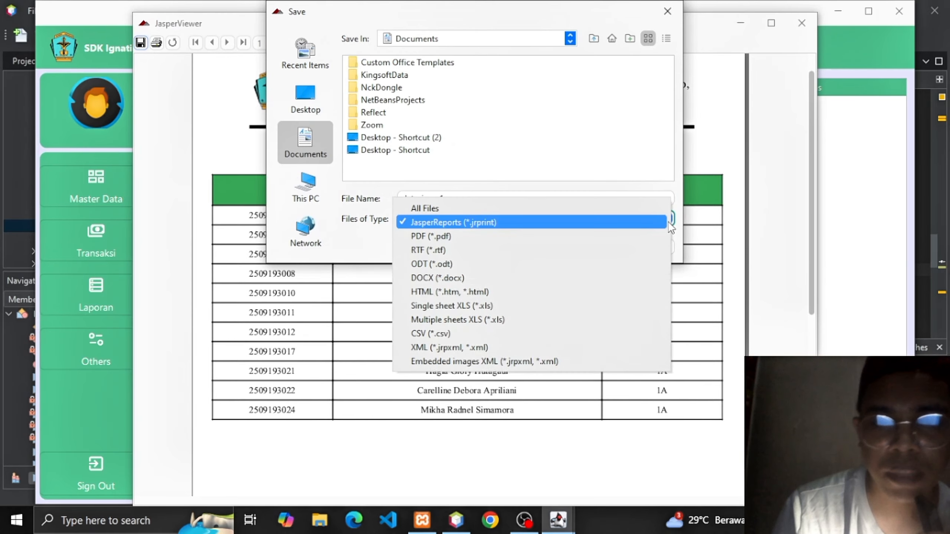
left_click(539, 235)
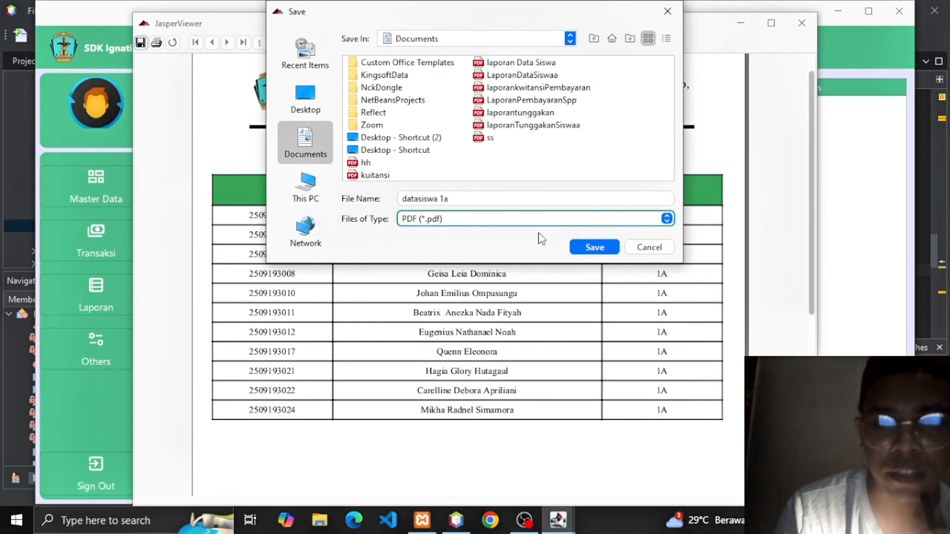
left_click(606, 249)
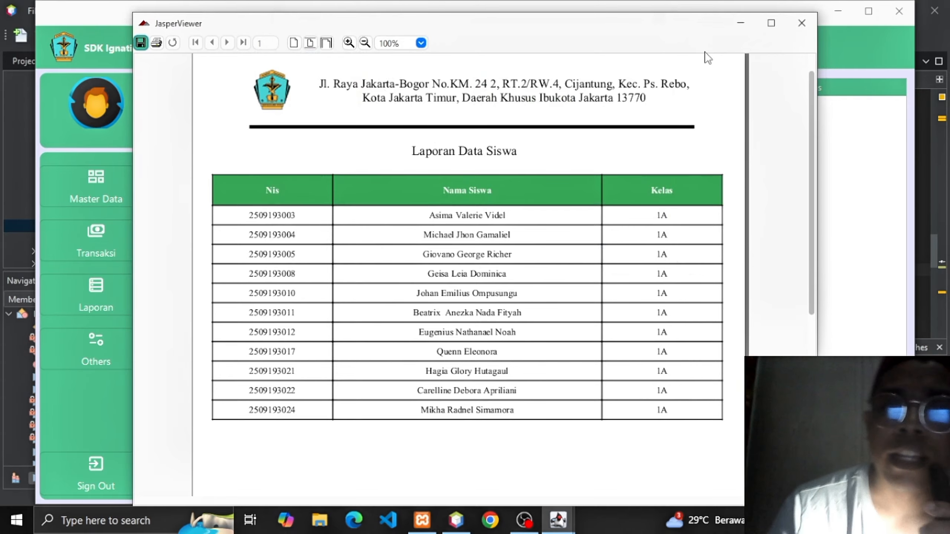
left_click(798, 30)
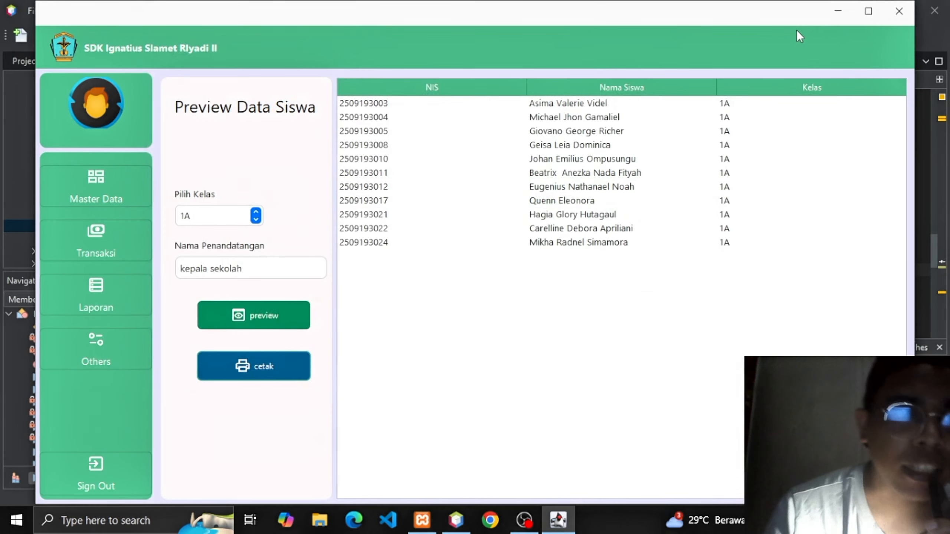
On the Pembayaran SPP report page, list the four class 1A payments for Oktober.
left_click(116, 296)
left_click(196, 304)
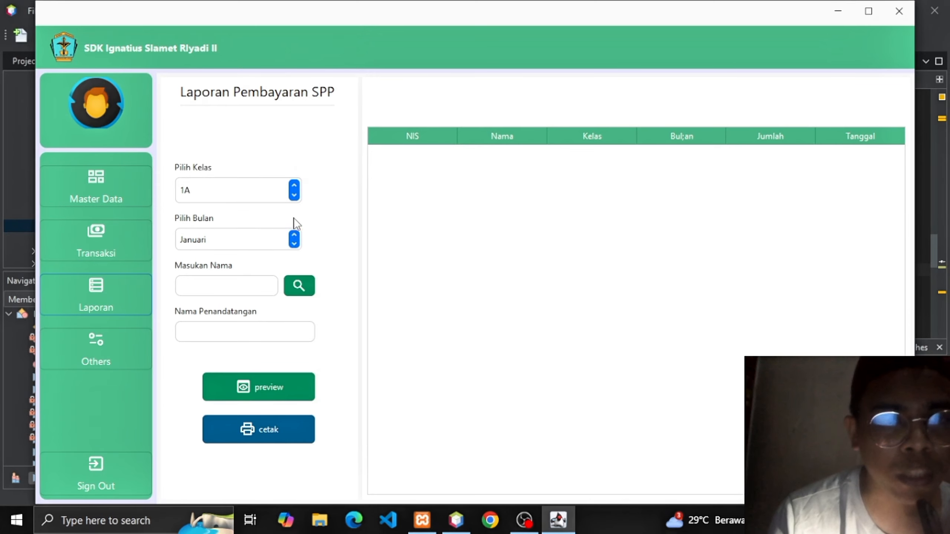
left_click(296, 200)
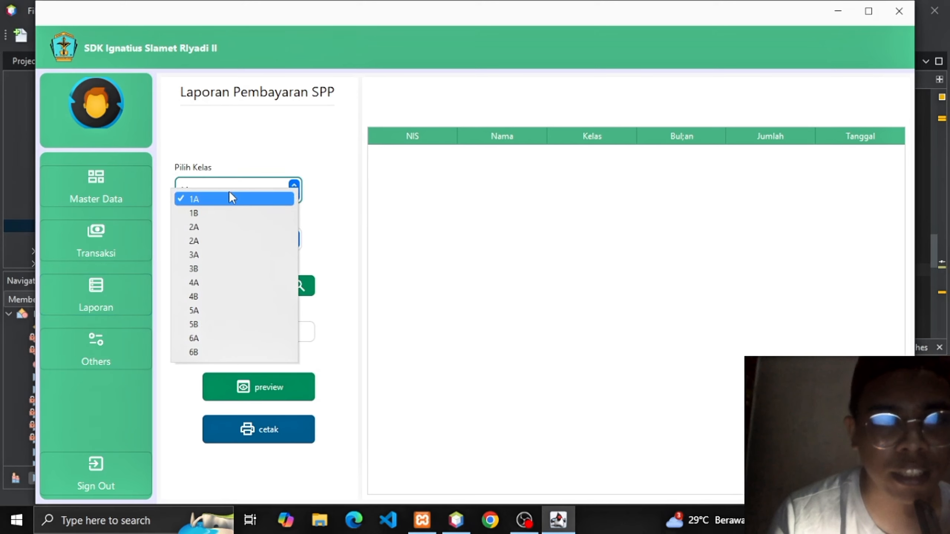
left_click(228, 196)
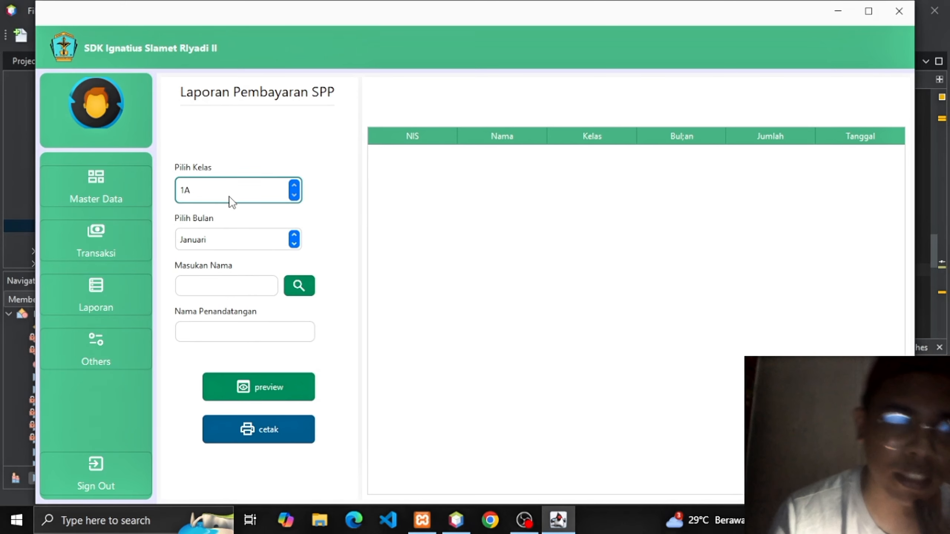
left_click(294, 243)
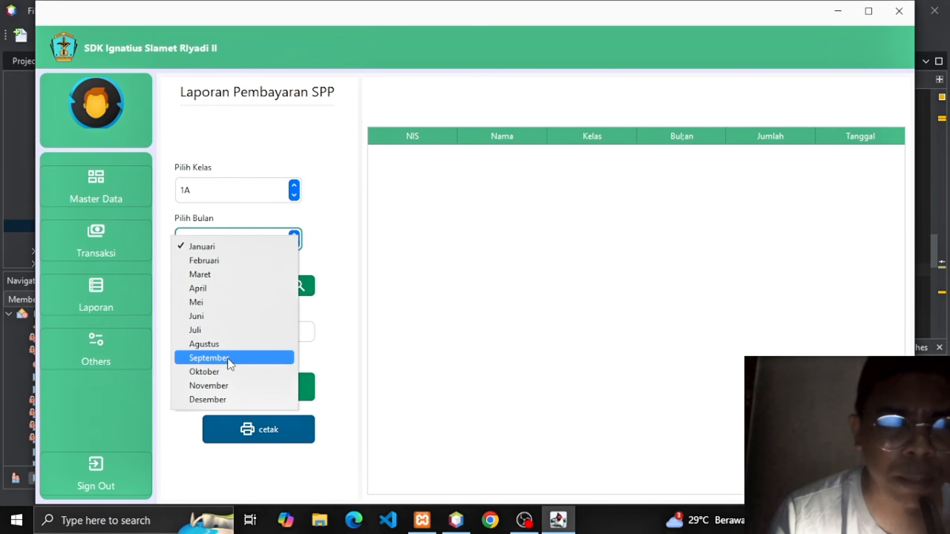
left_click(220, 372)
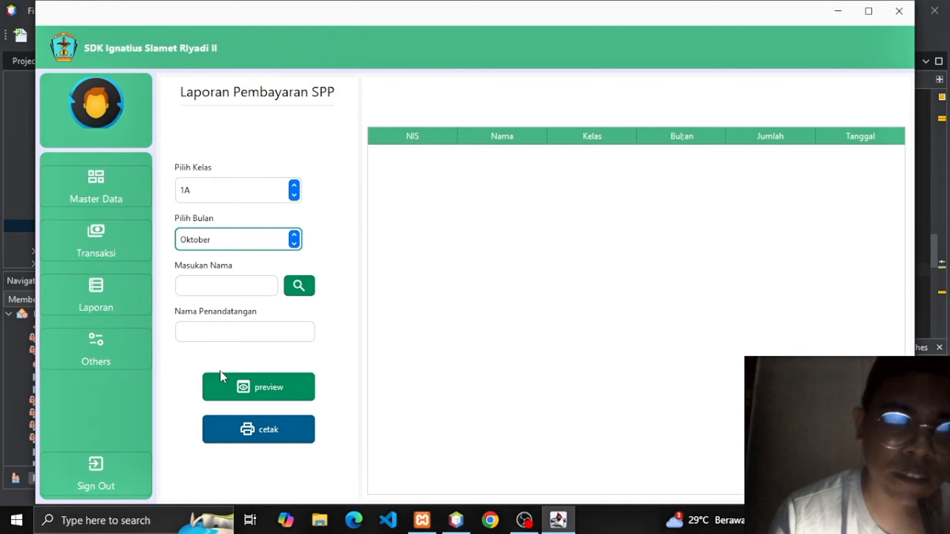
left_click(236, 386)
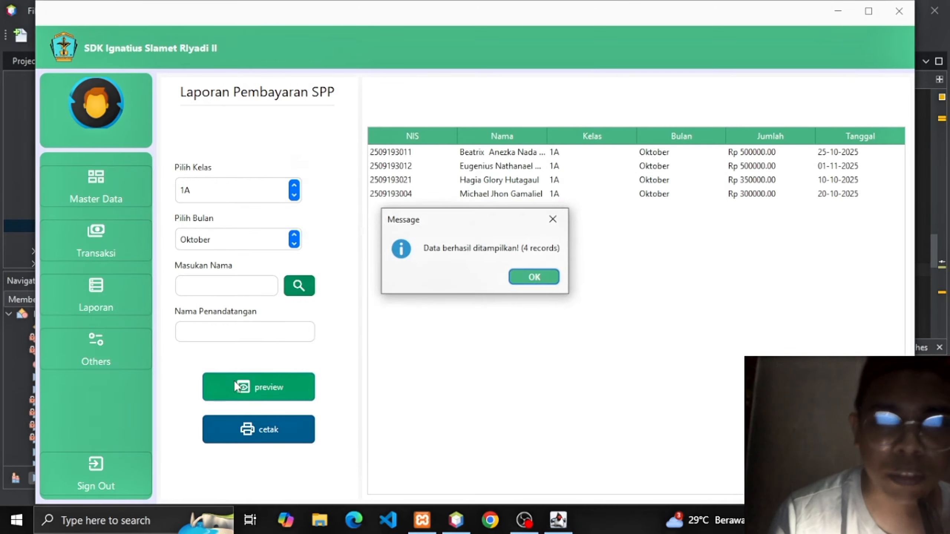
key("Return")
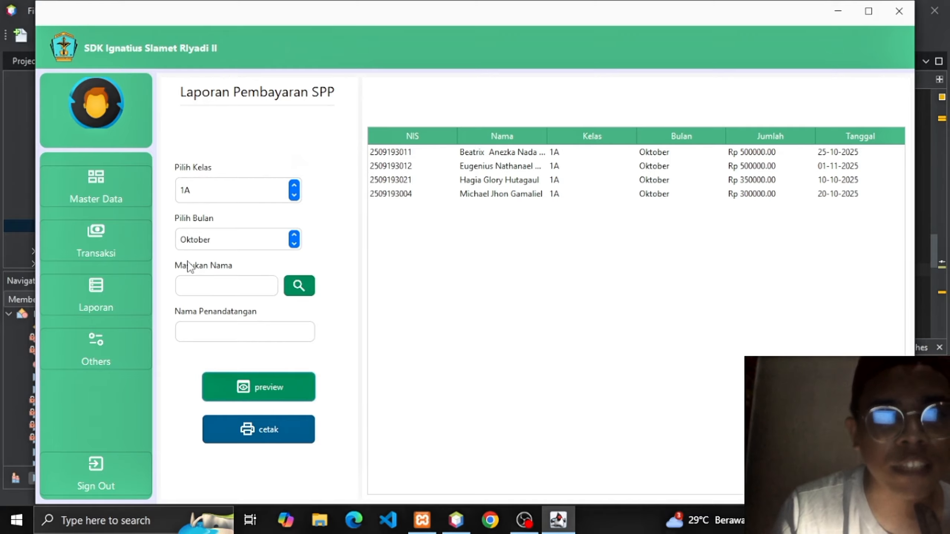
Pick one student from the student list, narrowing the results to a single Rp 500000.00 Oktober payment.
left_click(302, 282)
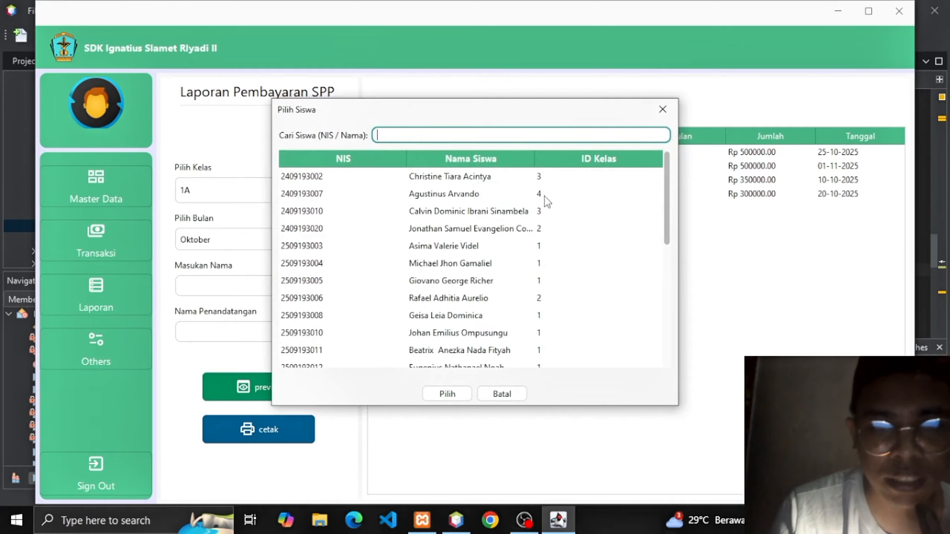
left_click(443, 353)
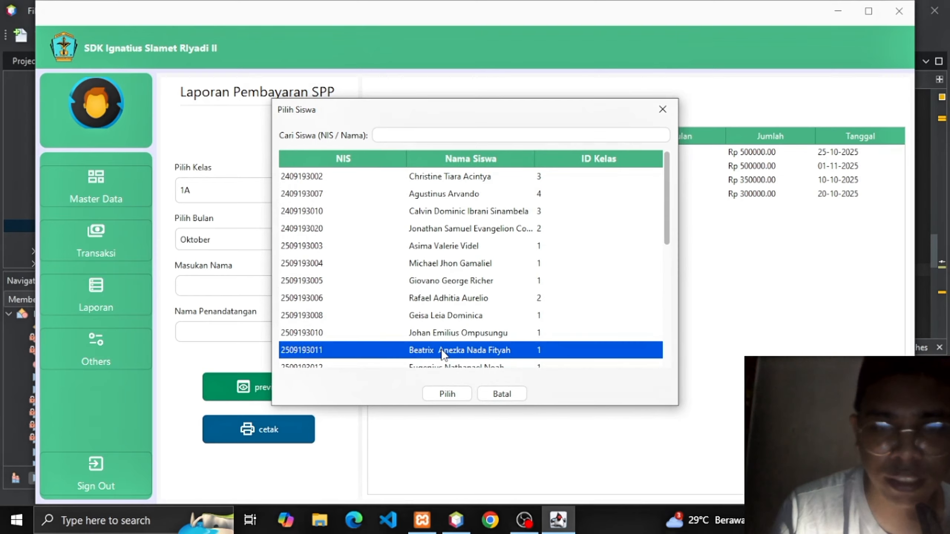
left_click(445, 393)
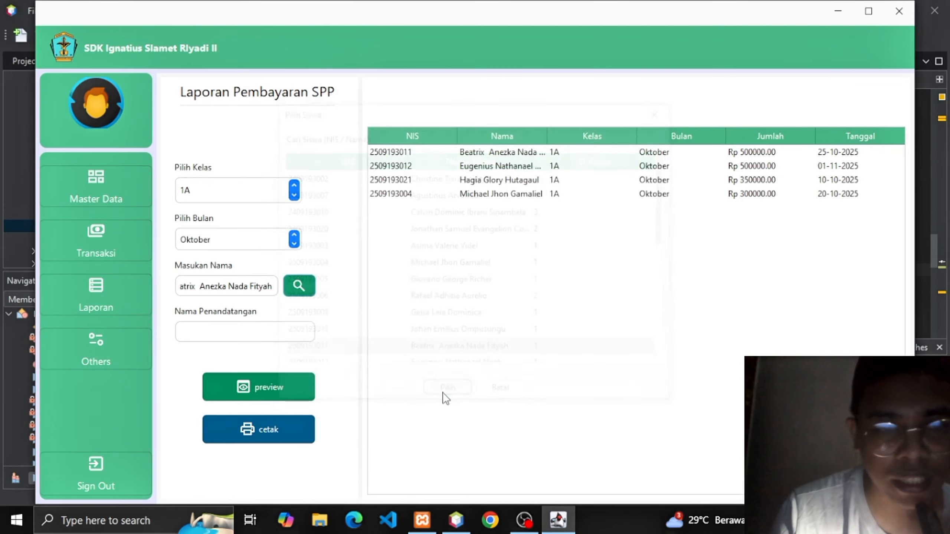
left_click(291, 390)
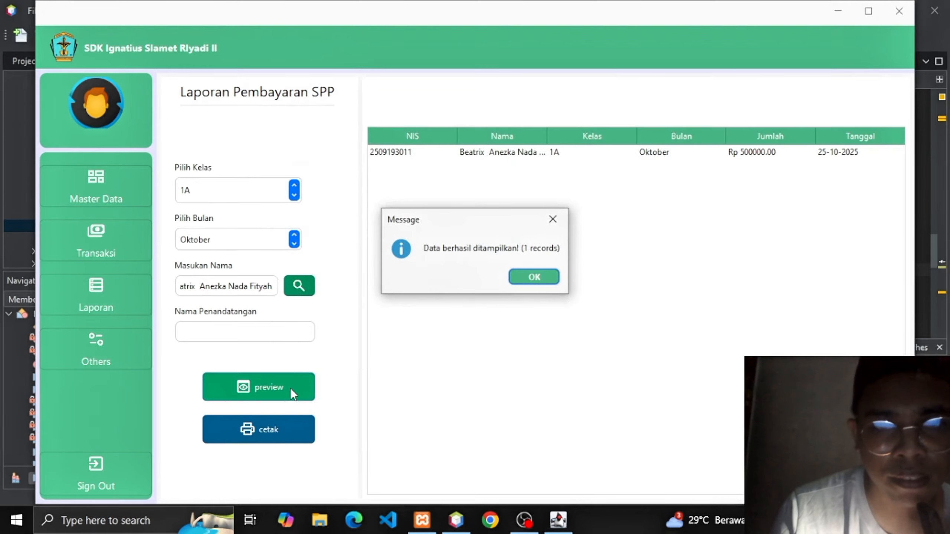
key("Return")
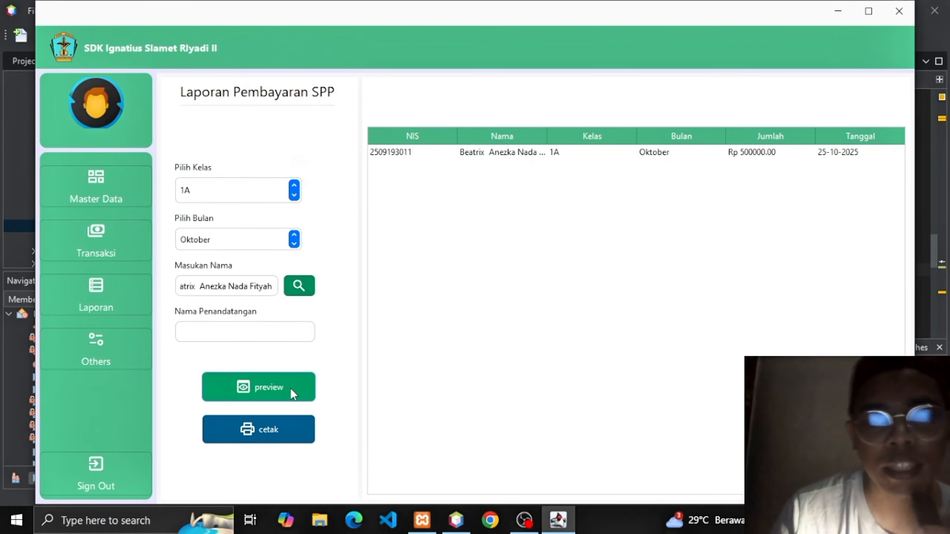
Set the signatory to 'bendahara', then preview and close the single-student SPP report totalling 500000.00.
left_click(264, 423)
key("Return")
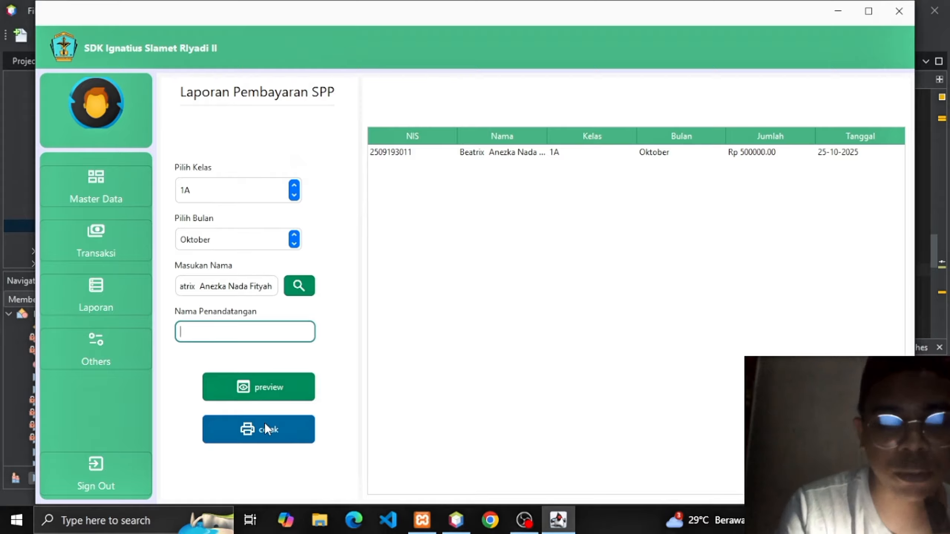
type("be")
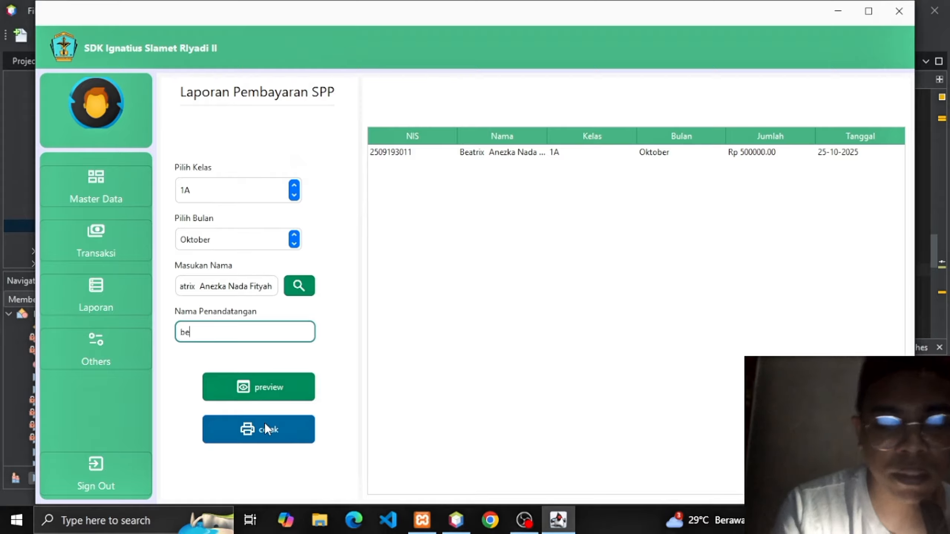
type("ndahara")
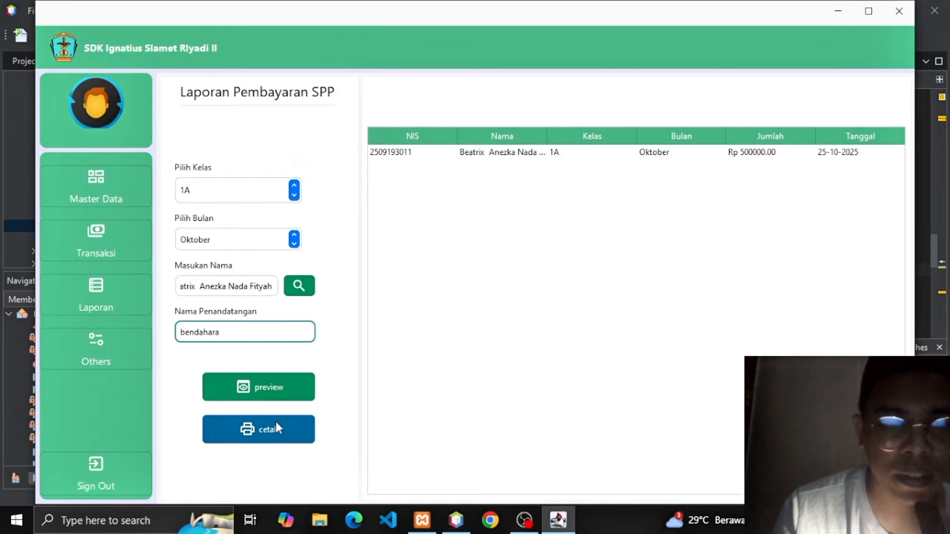
left_click(276, 423)
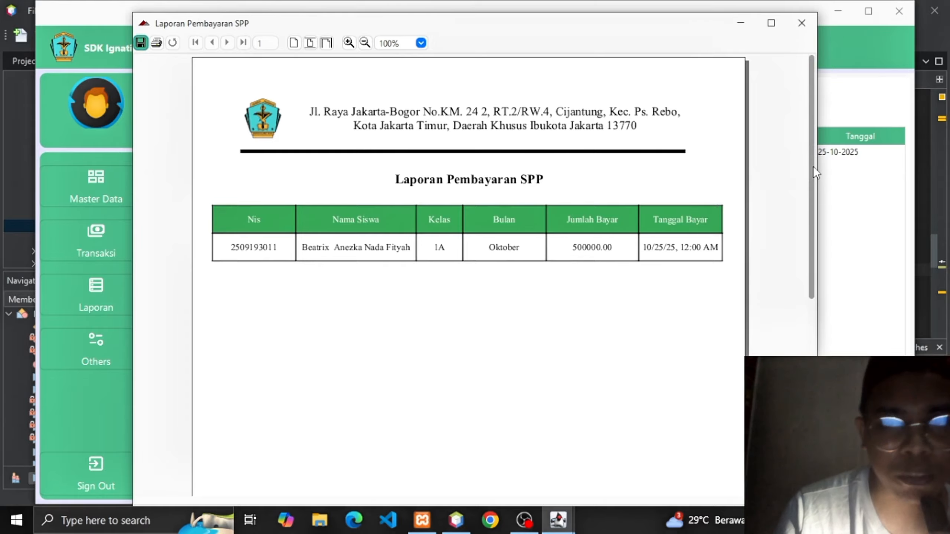
left_click_drag(813, 166, 821, 288)
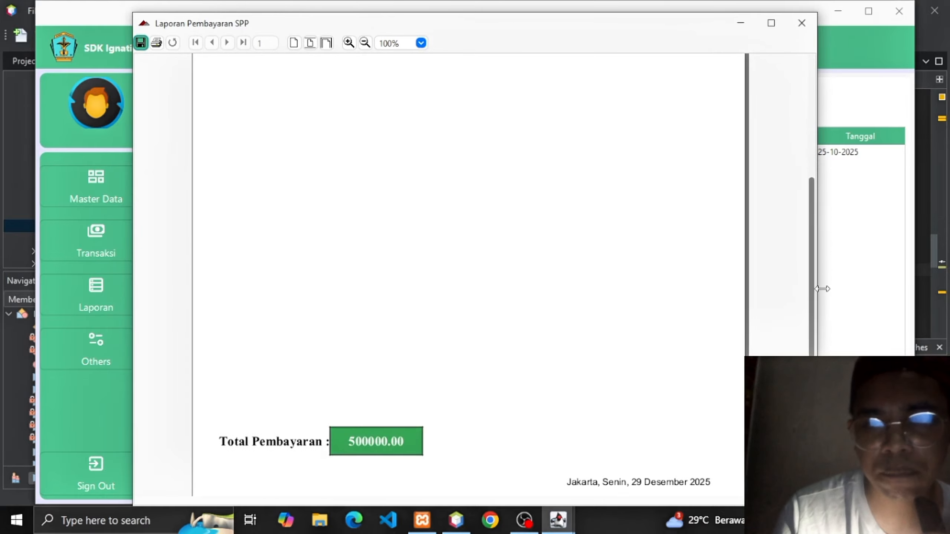
left_click(801, 23)
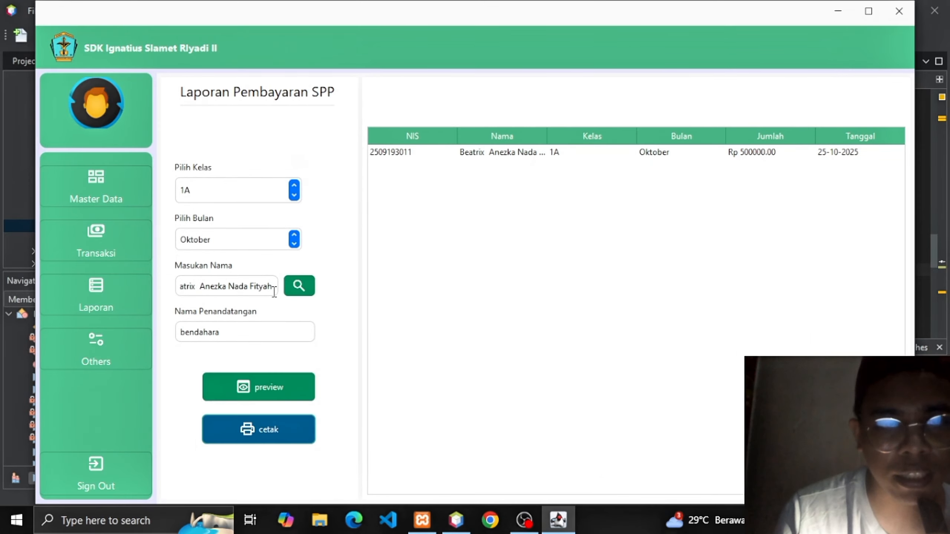
Clear the student name filter to show all four 1A Oktober SPP payments.
left_click_drag(272, 287, 129, 286)
key("BackSpace")
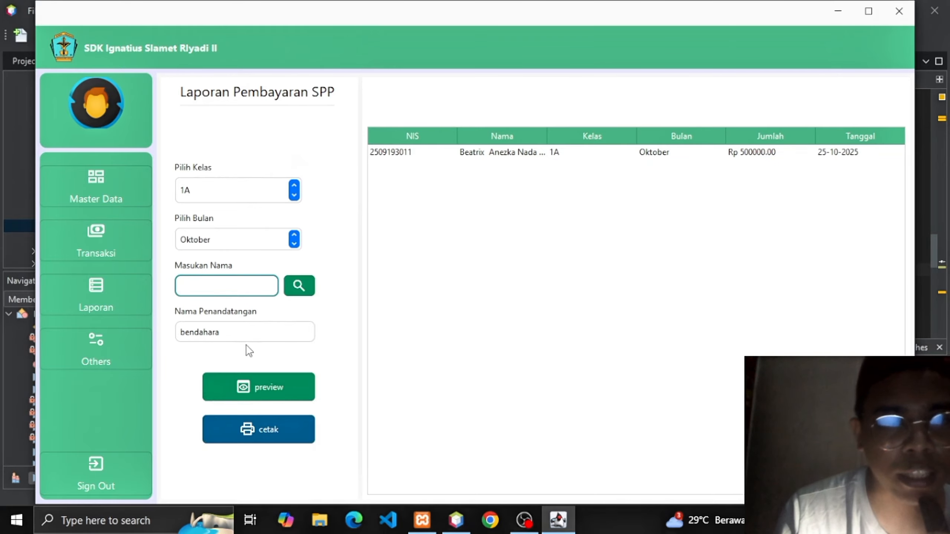
left_click(257, 389)
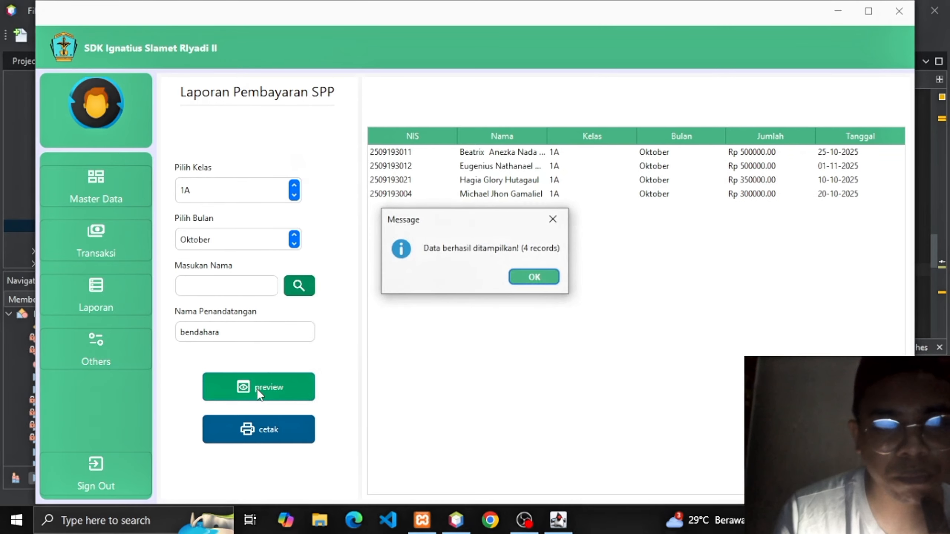
key("Return")
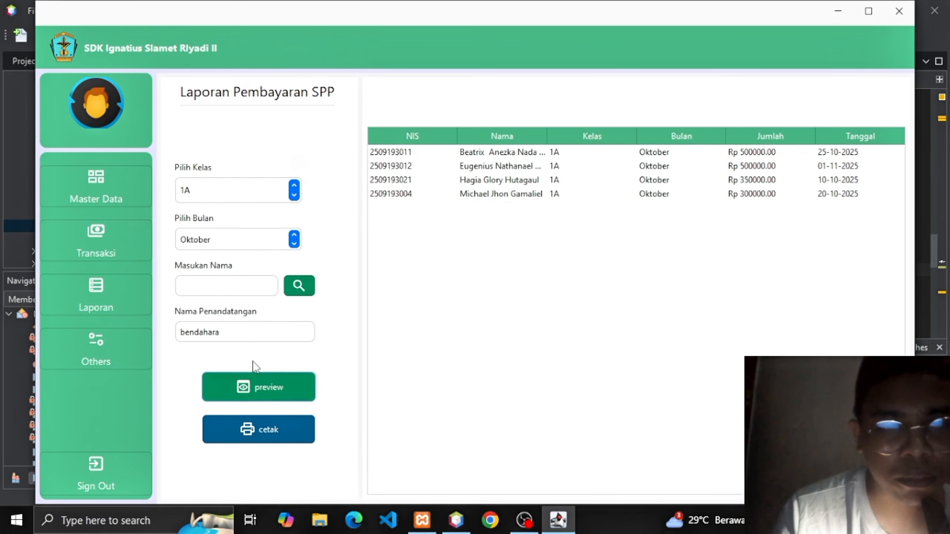
Open the printable four-payment report and save it as PDF 'data pembayaranspp'.
left_click(256, 426)
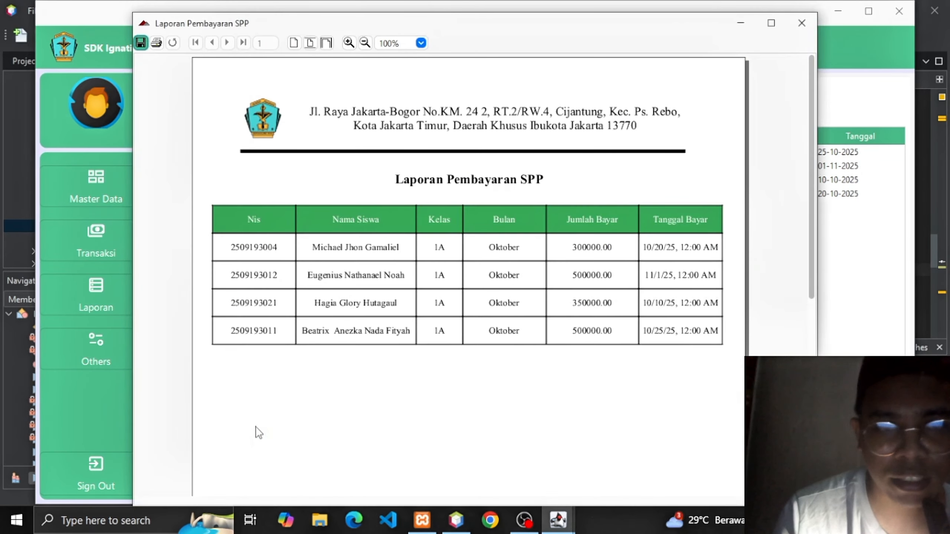
left_click(141, 42)
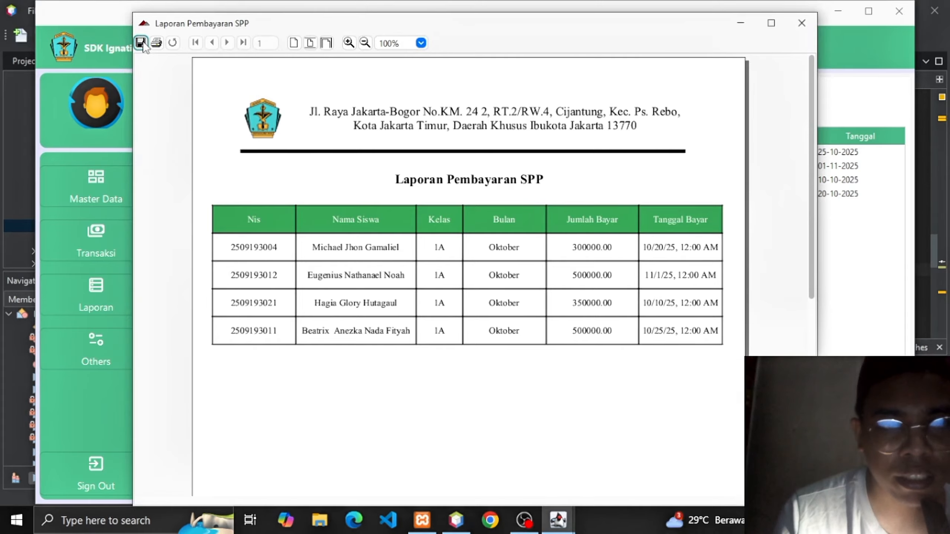
type("d")
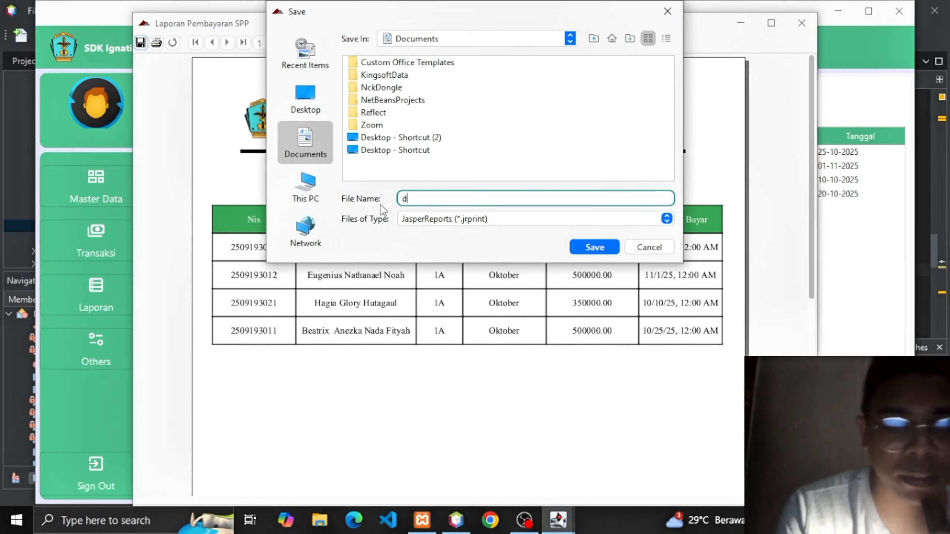
type("ata siswa")
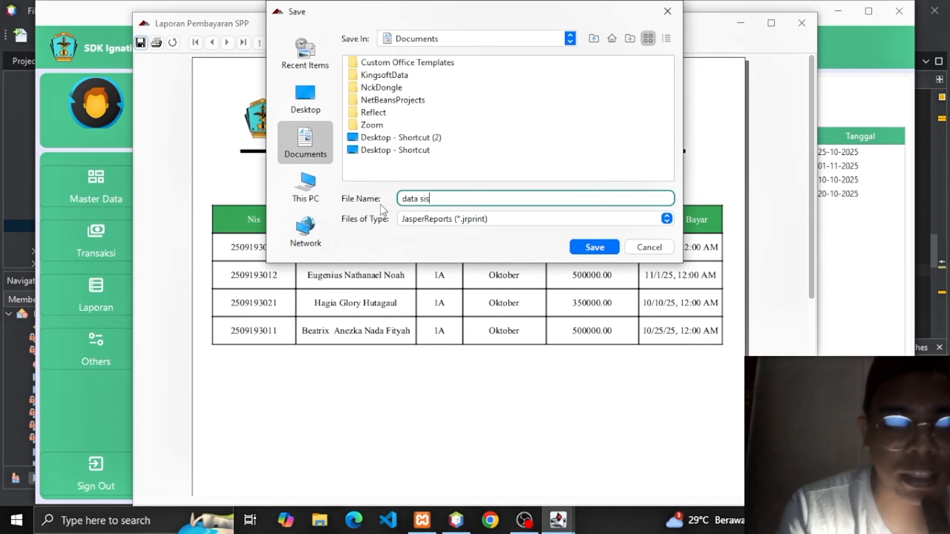
key("BackSpace")
key("BackSpace")
key("BackSpace")
key("BackSpace")
key("BackSpace")
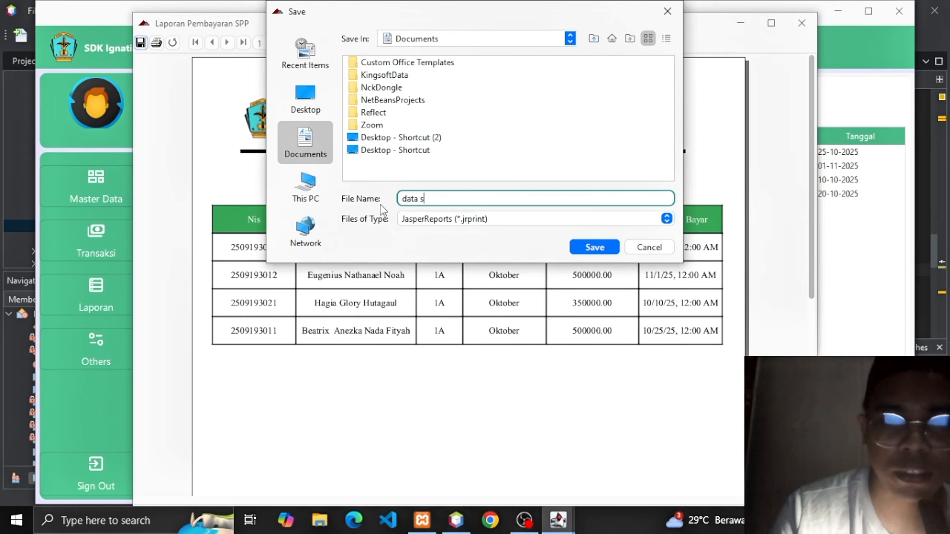
type("pe")
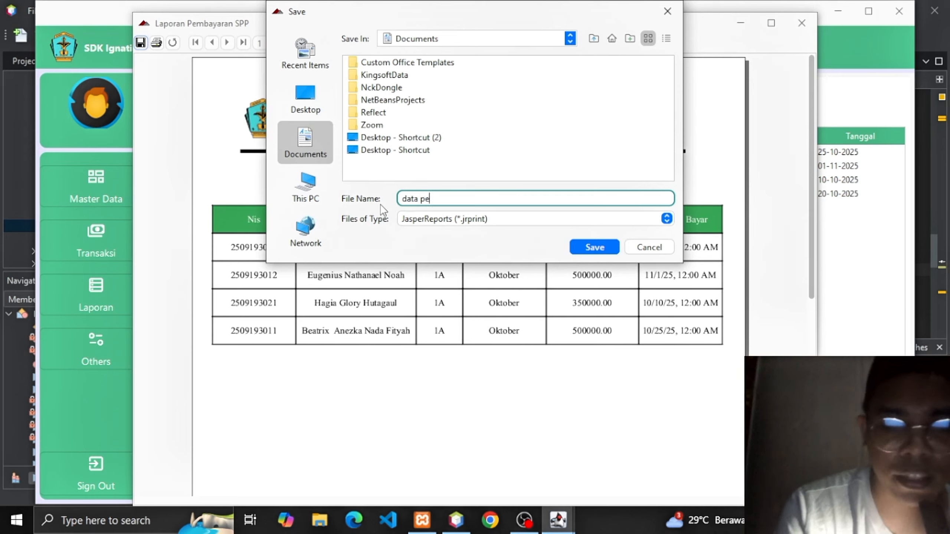
type("mbaya")
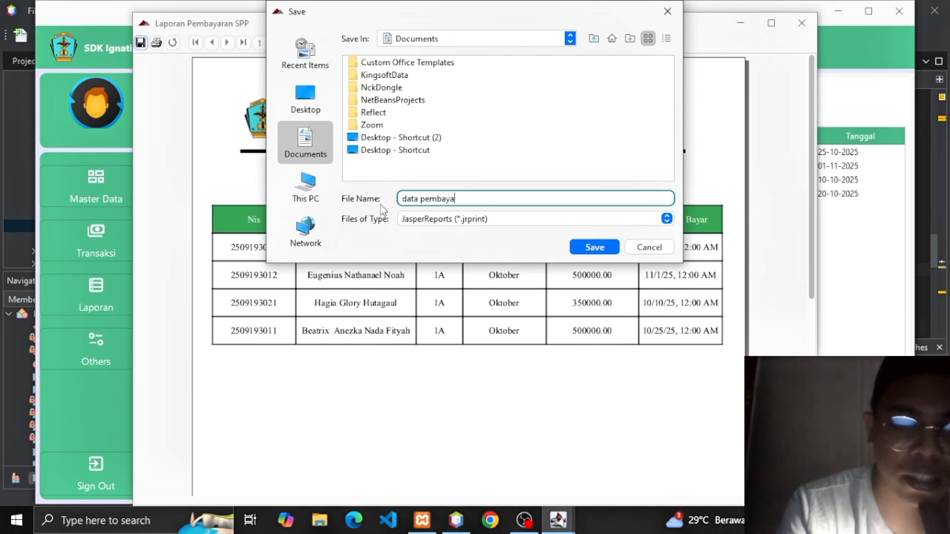
type("ranspp")
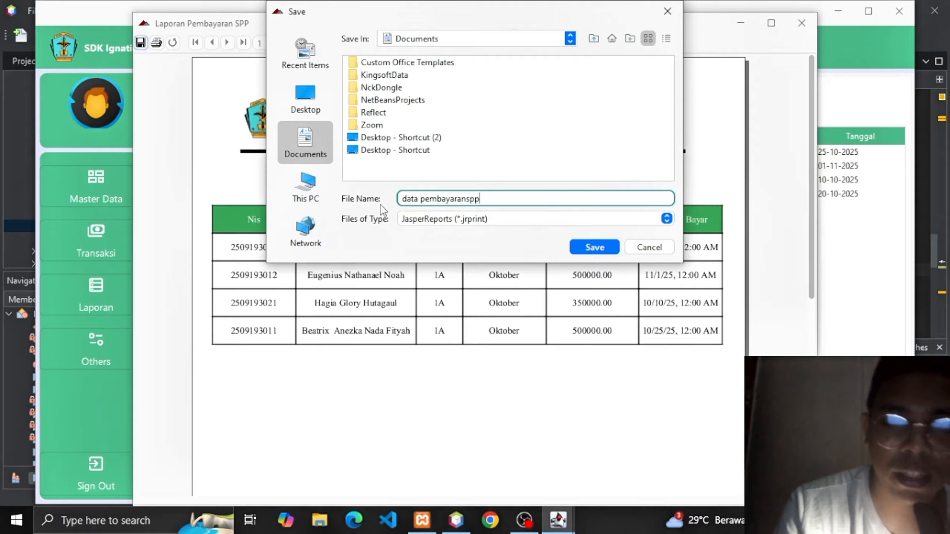
left_click(667, 219)
left_click(635, 236)
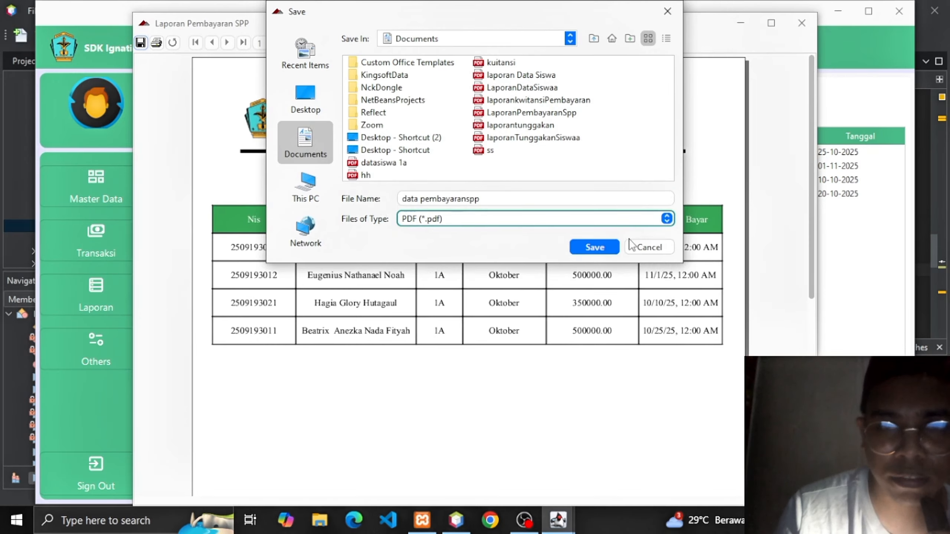
left_click(604, 248)
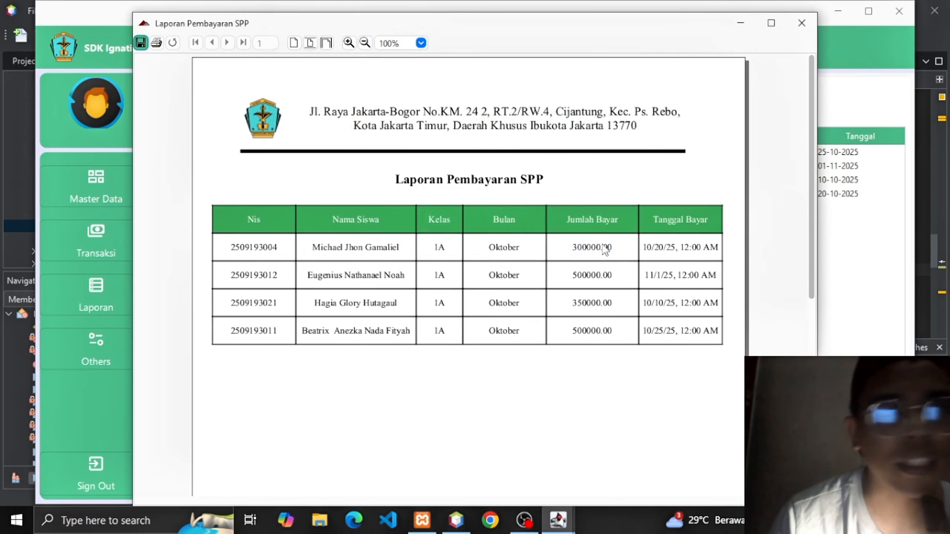
Close the SPP report and list class 1A other payments on the Pembayaran lain page.
left_click(800, 24)
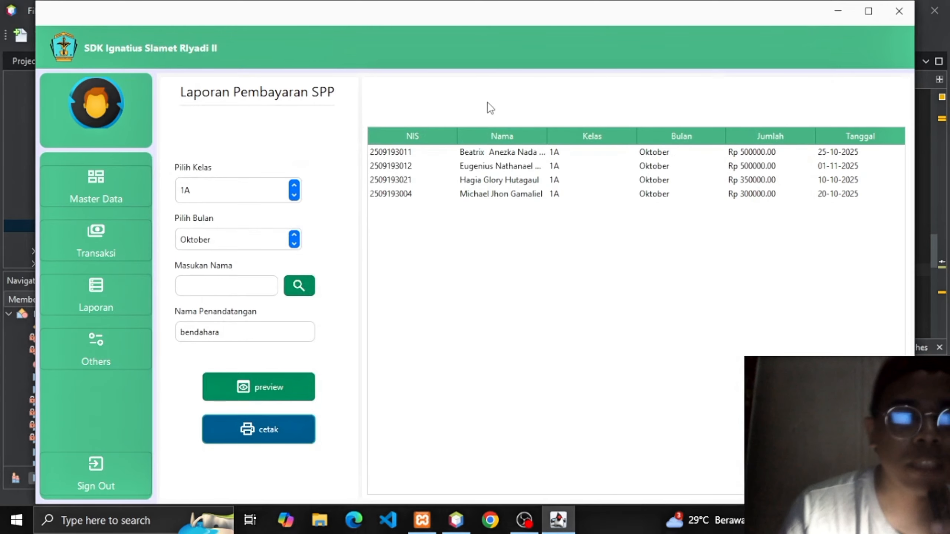
left_click(103, 291)
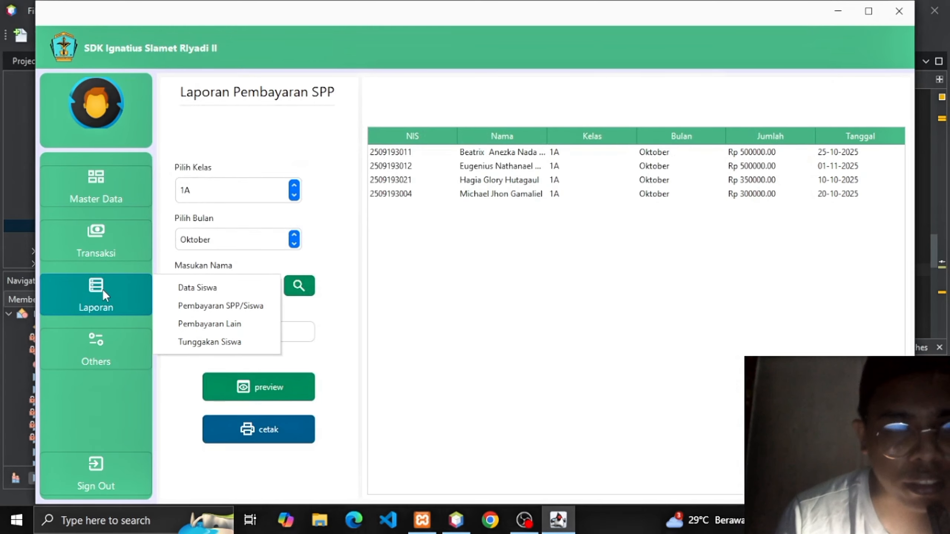
left_click(223, 324)
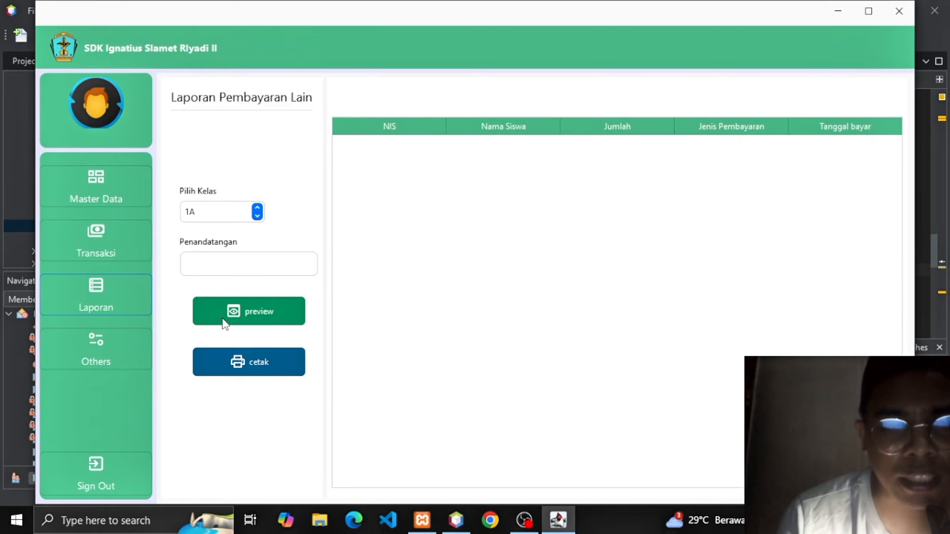
left_click(223, 319)
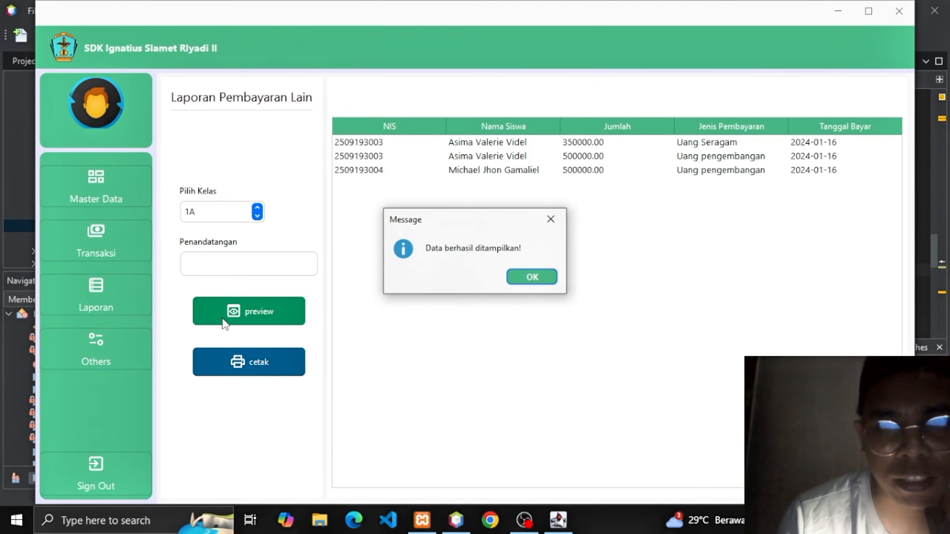
key("Return")
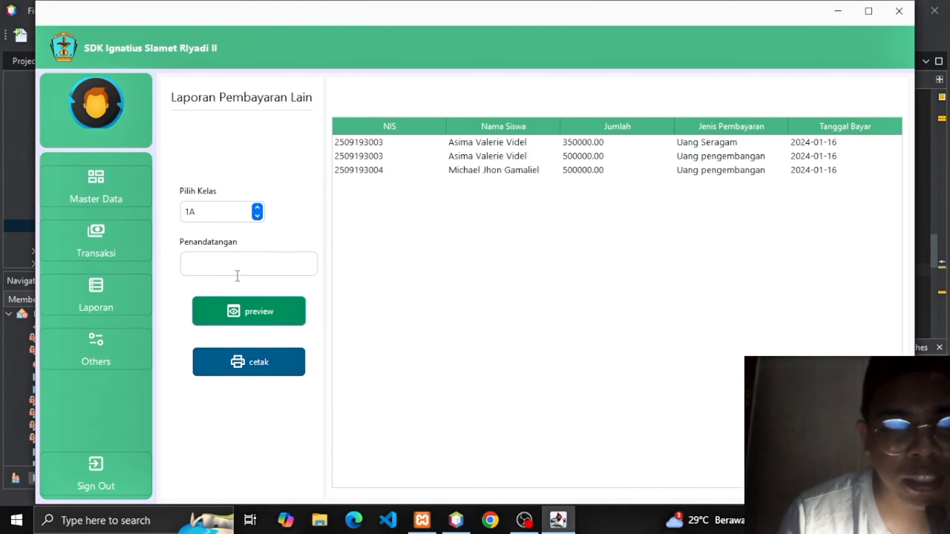
Sign as 'bendahara' and open the class 1A other-payments report showing three payments dated 1/16/24.
left_click(237, 273)
type("b")
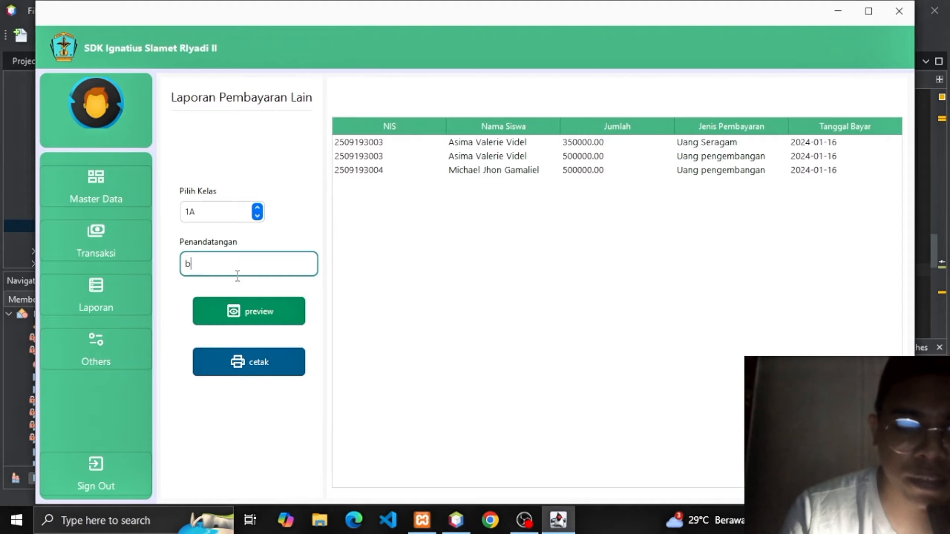
type("enda")
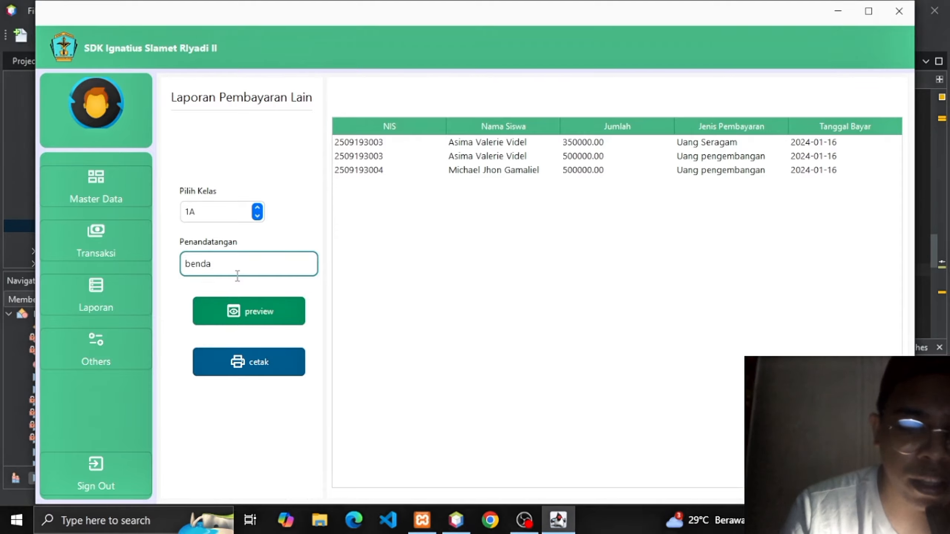
type("hara")
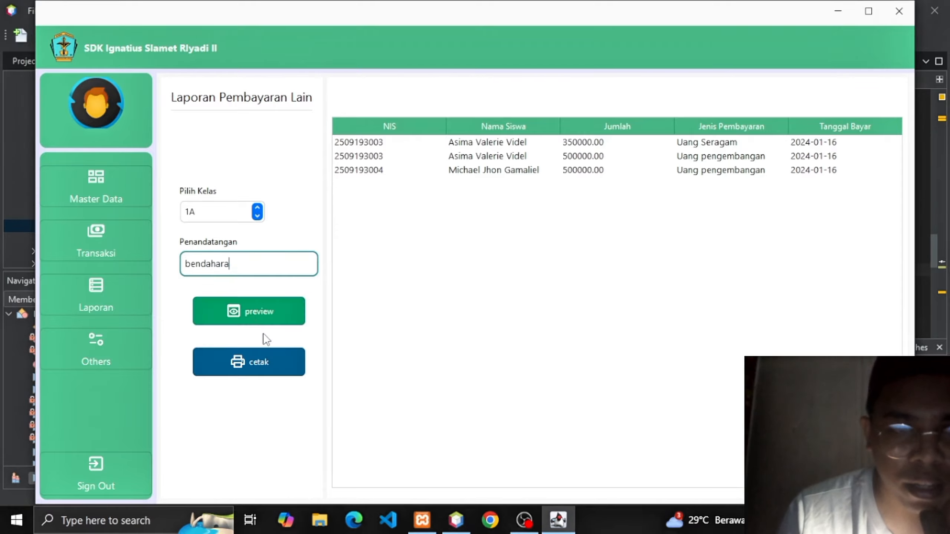
left_click(264, 358)
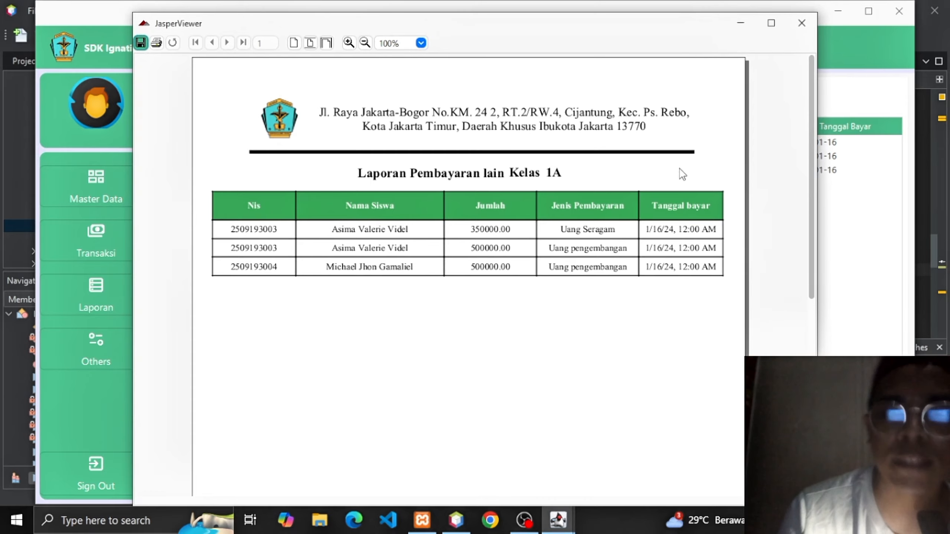
mouse_move(813, 112)
left_mouse_down()
mouse_move(812, 238)
mouse_move(804, 104)
left_mouse_up()
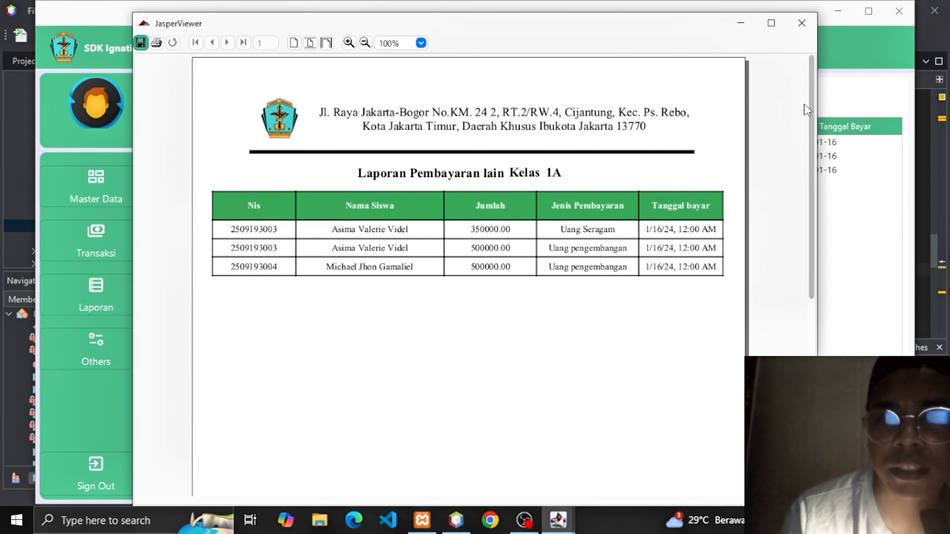
Close the report viewer and check Oktober arrears on the Tunggakan Siswa form, finding no data.
left_click(801, 24)
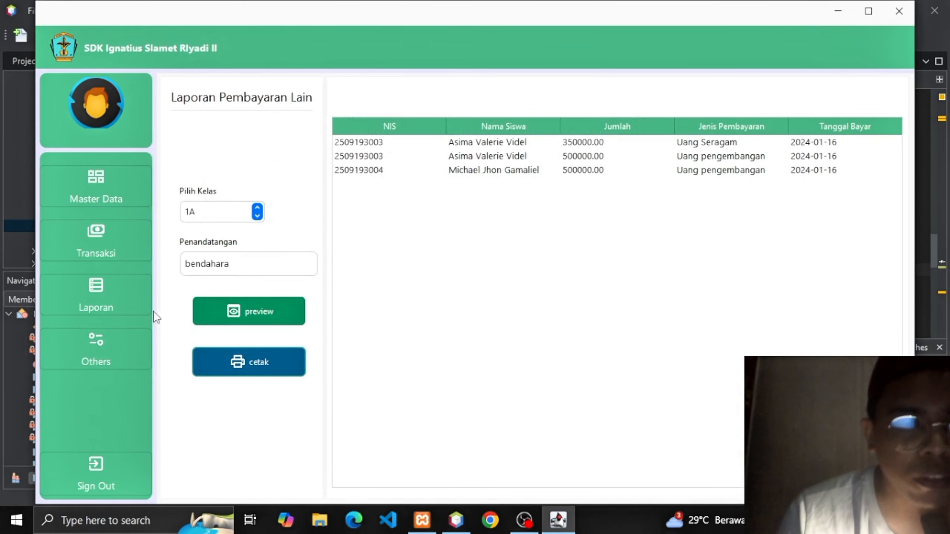
left_click(95, 294)
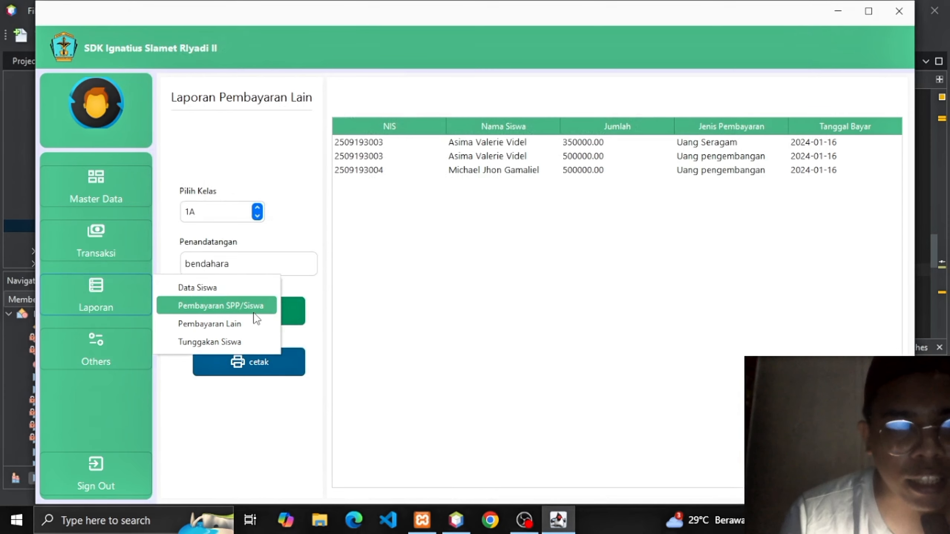
left_click(226, 346)
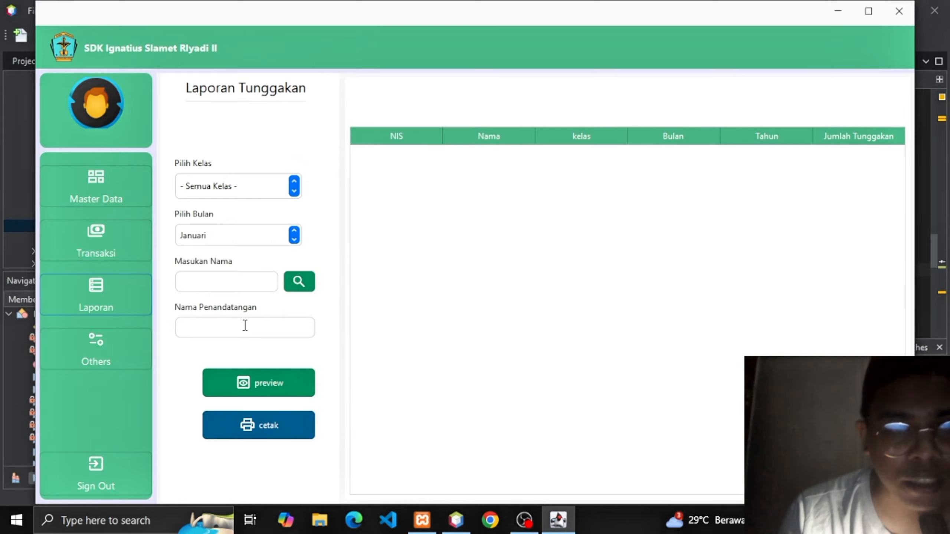
left_click(294, 235)
left_click(224, 368)
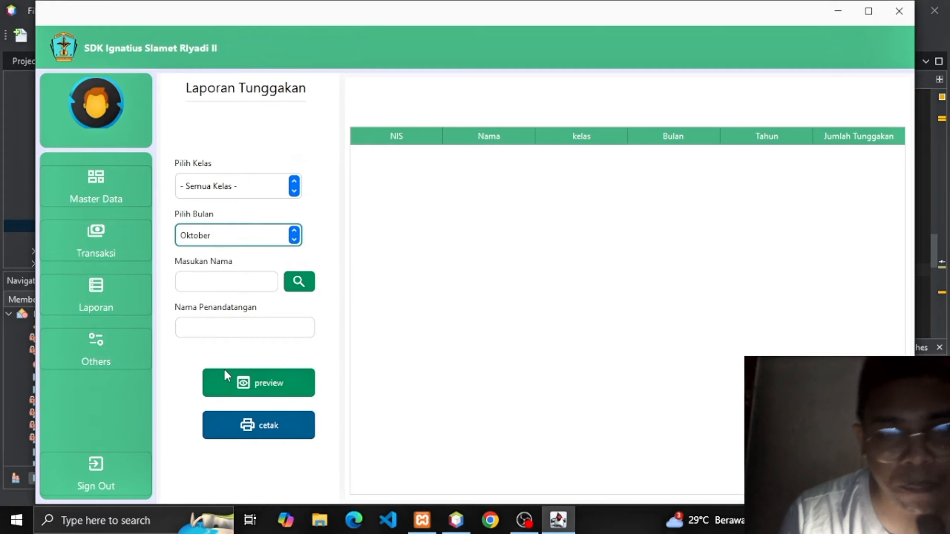
left_click(233, 381)
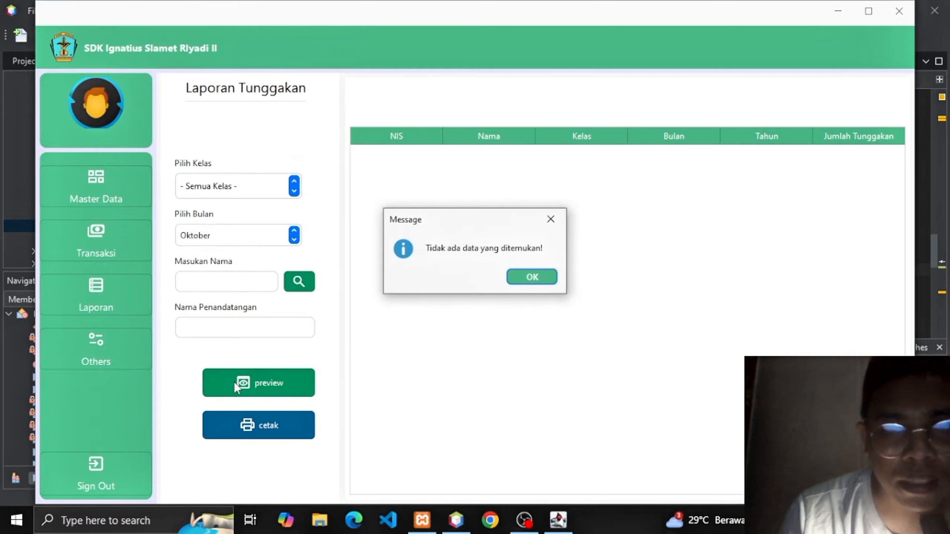
key("Return")
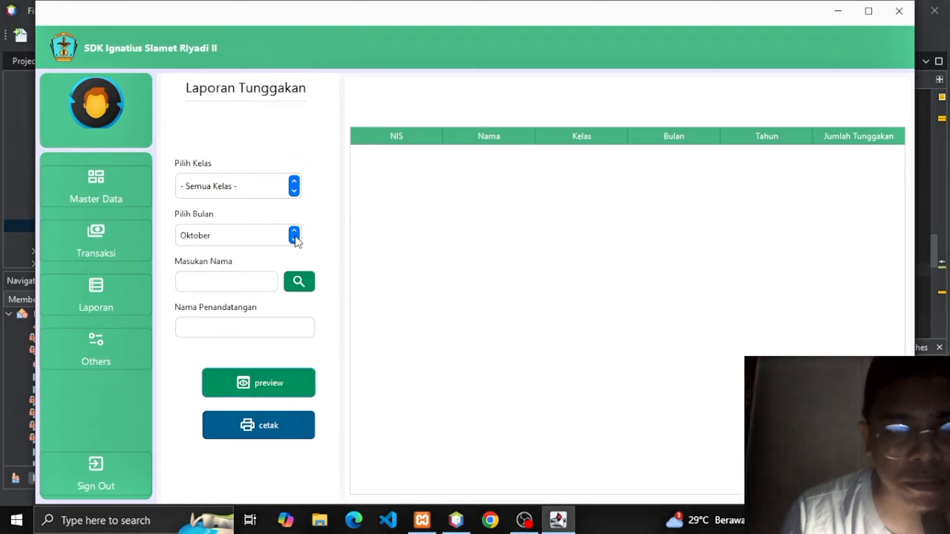
Show the November arrears in the arrears table.
left_click(295, 237)
left_click(277, 252)
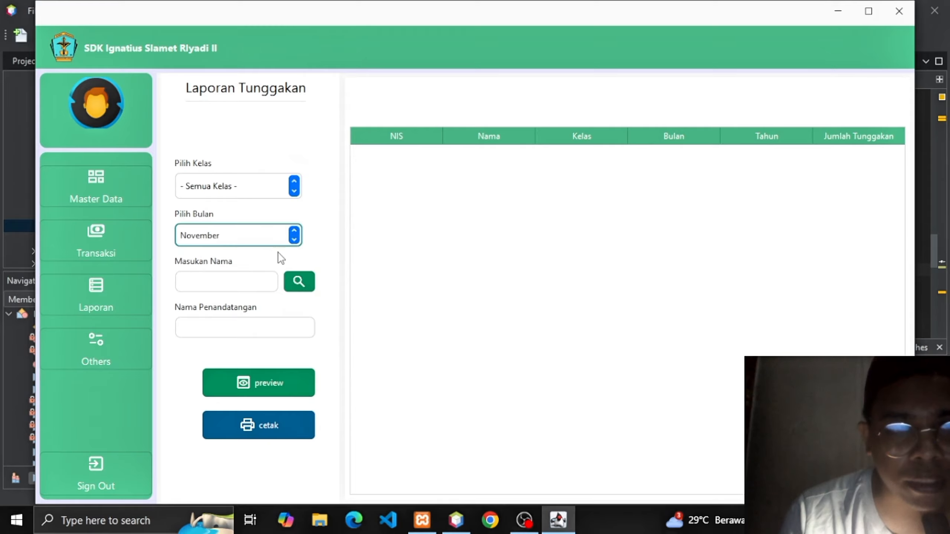
left_click(260, 383)
key("Return")
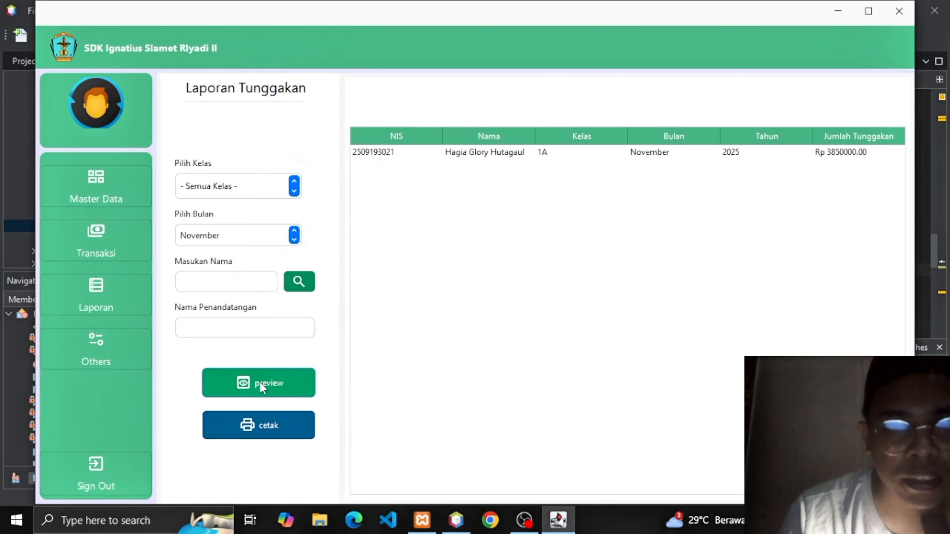
Show Desember arrears for class 1A only: Rp 3200000.00 and Rp 3850000.00.
left_click(295, 236)
left_click(284, 258)
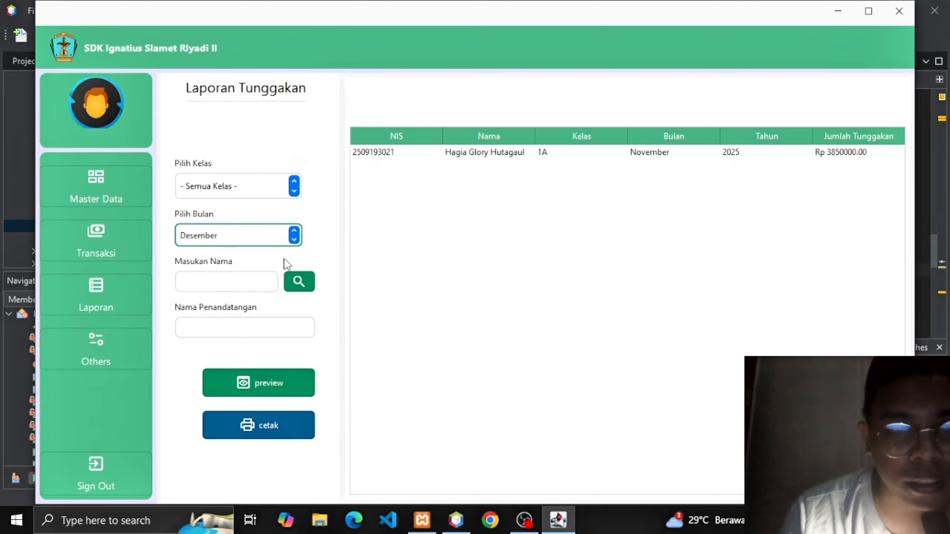
left_click(270, 384)
key("Return")
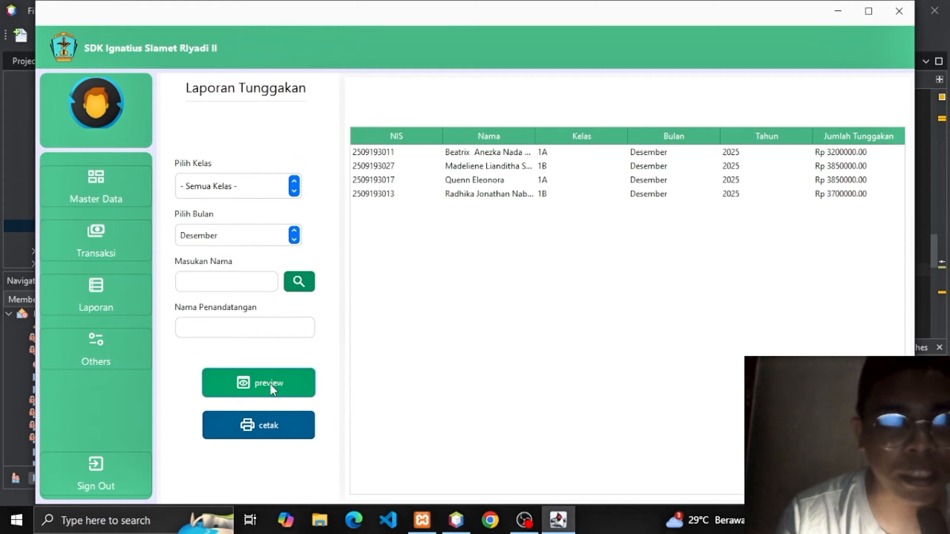
left_click(294, 187)
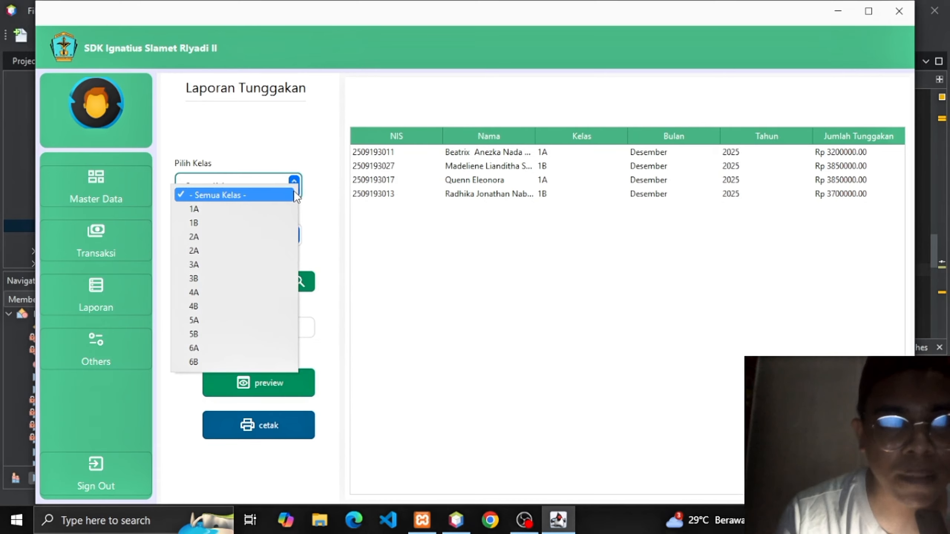
left_click(238, 208)
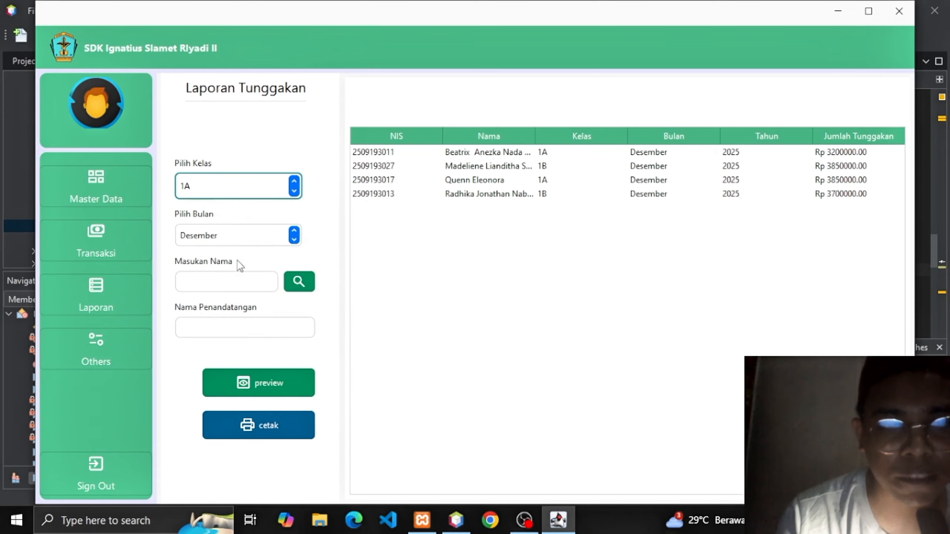
left_click(252, 377)
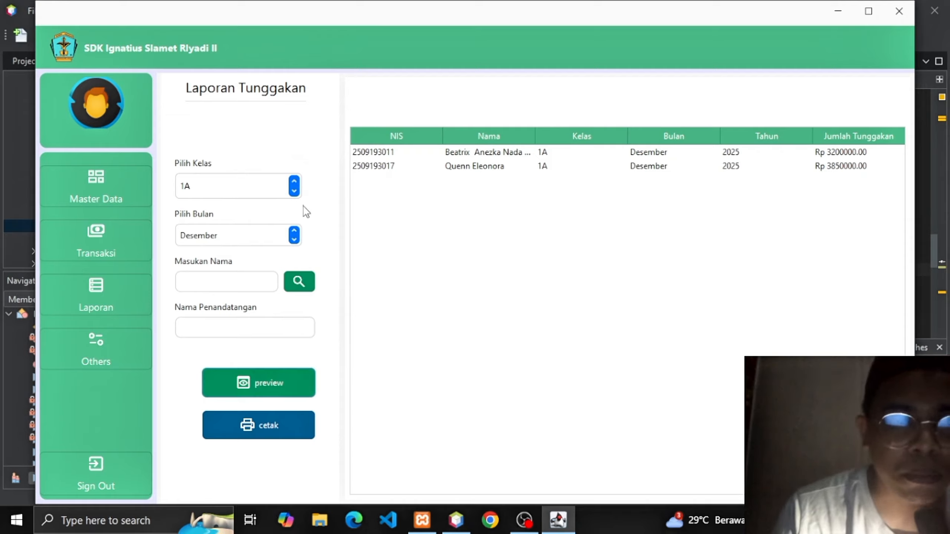
left_click(298, 282)
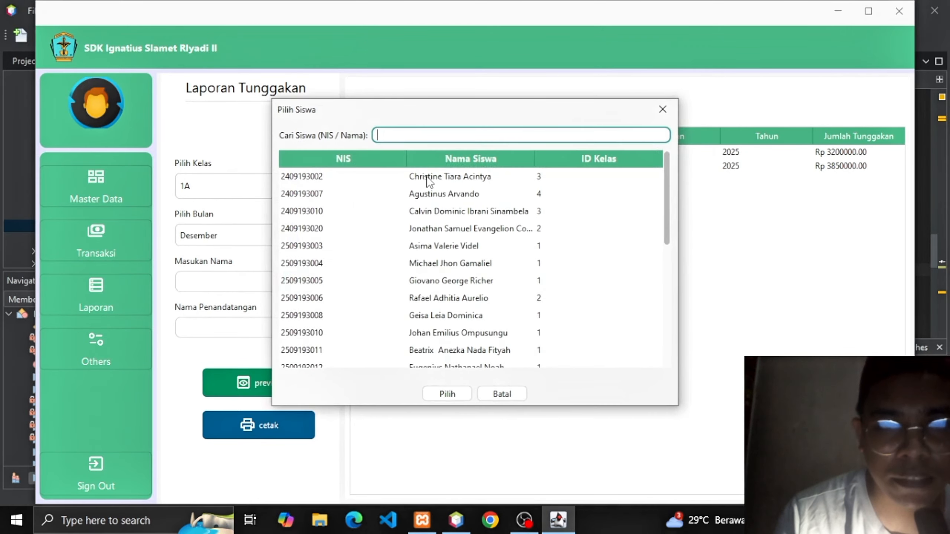
left_click(428, 349)
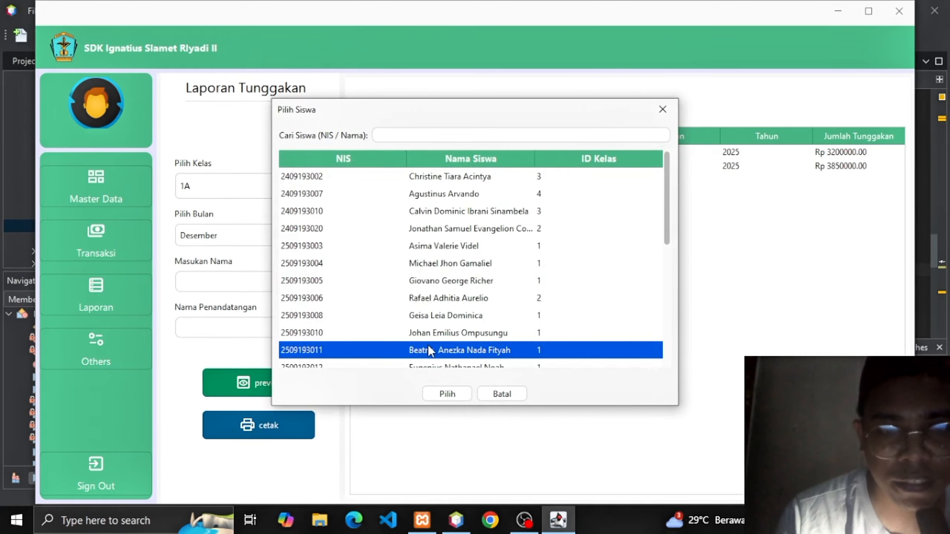
left_click(447, 393)
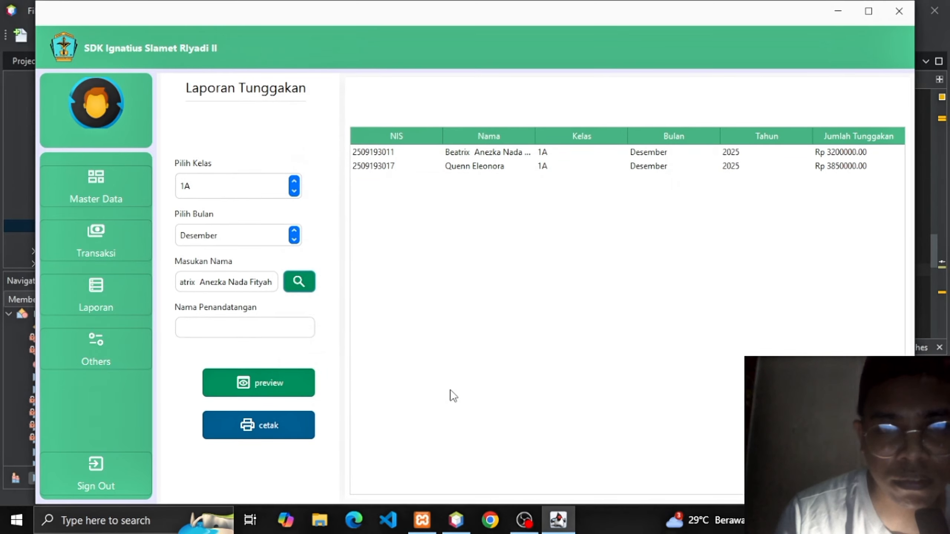
left_click(250, 384)
key("Return")
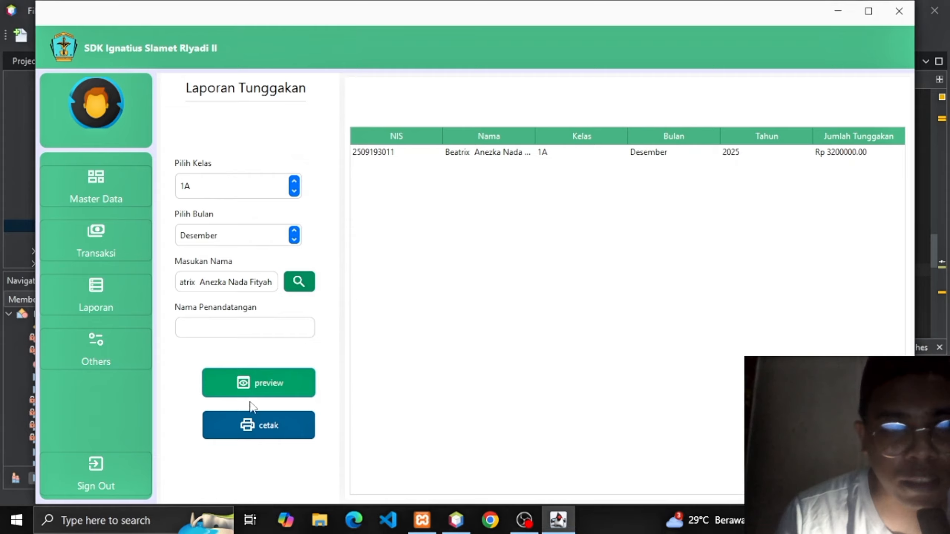
Set signatory 'bendahara' and open the Laporan Tunggakan SPP report for that student.
left_click(258, 436)
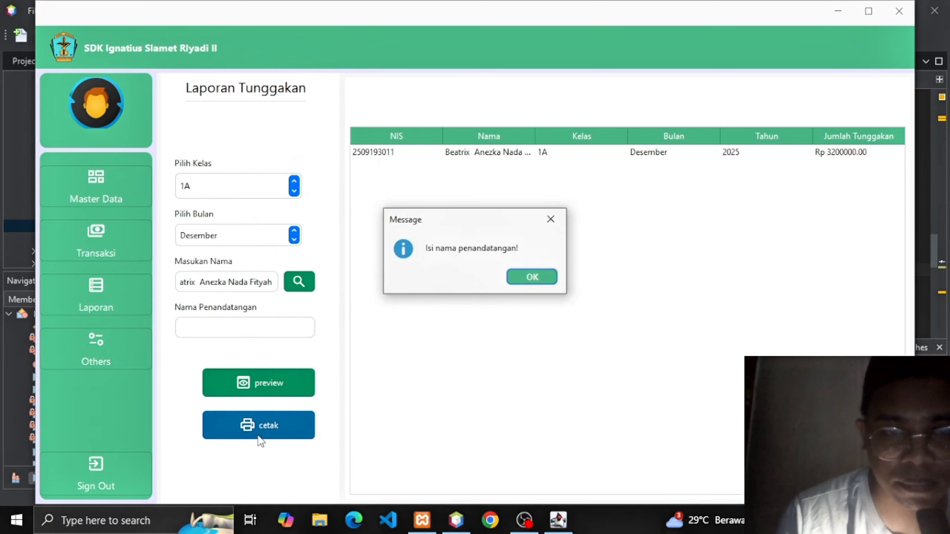
key("Return")
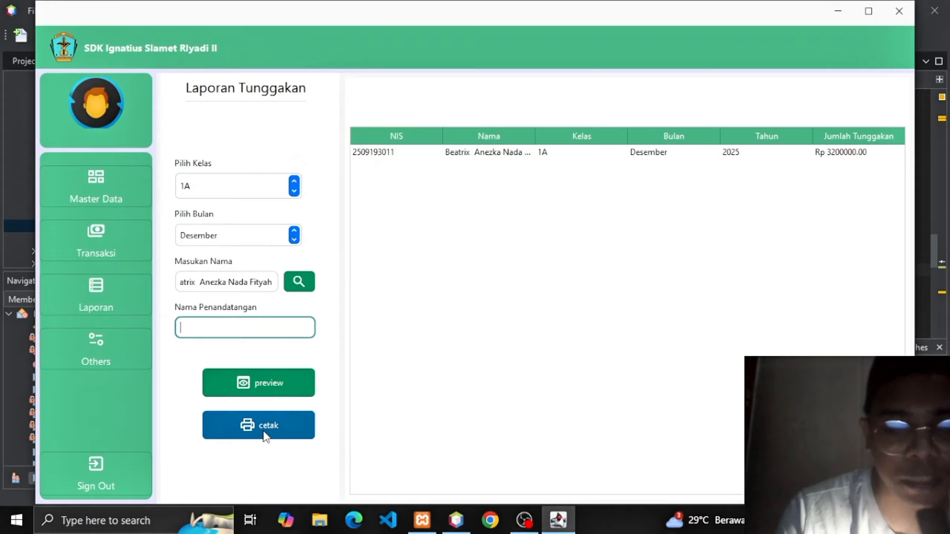
type("ben")
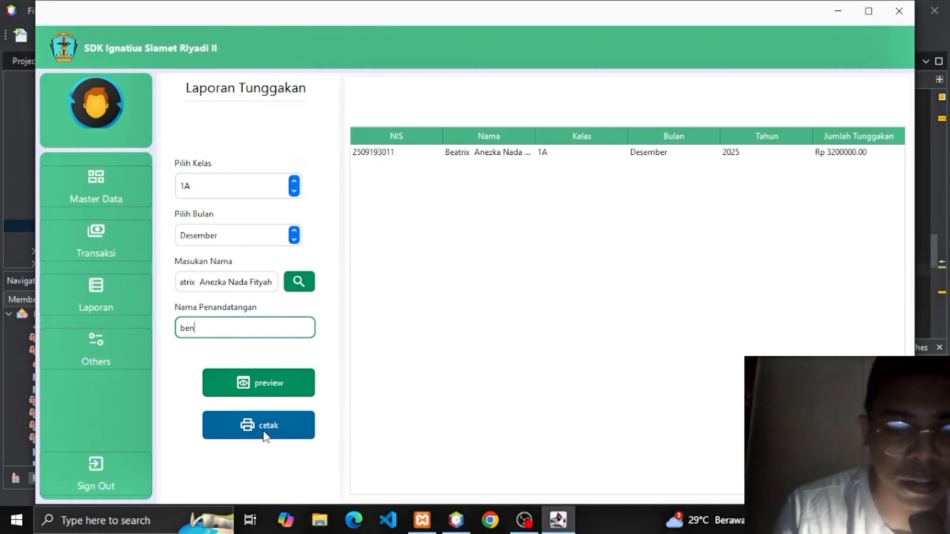
type("daha")
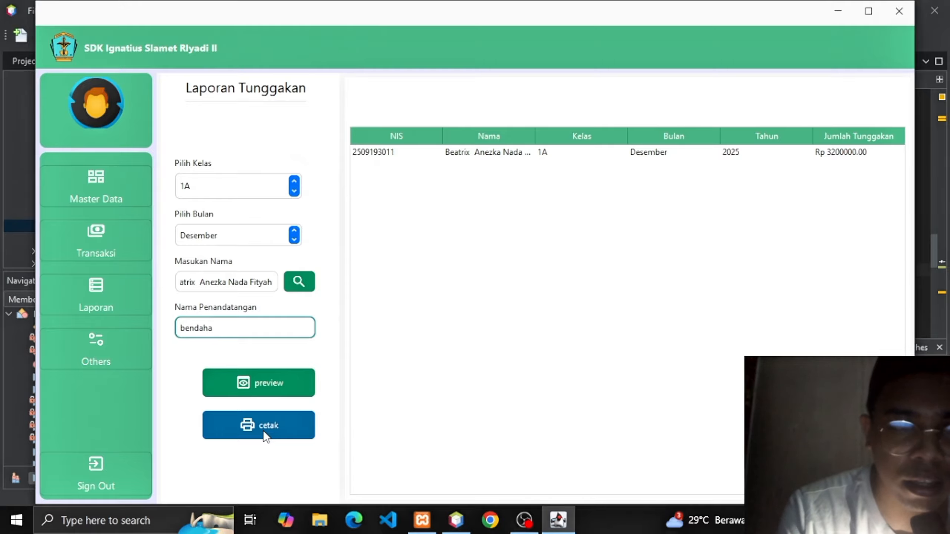
type("ra")
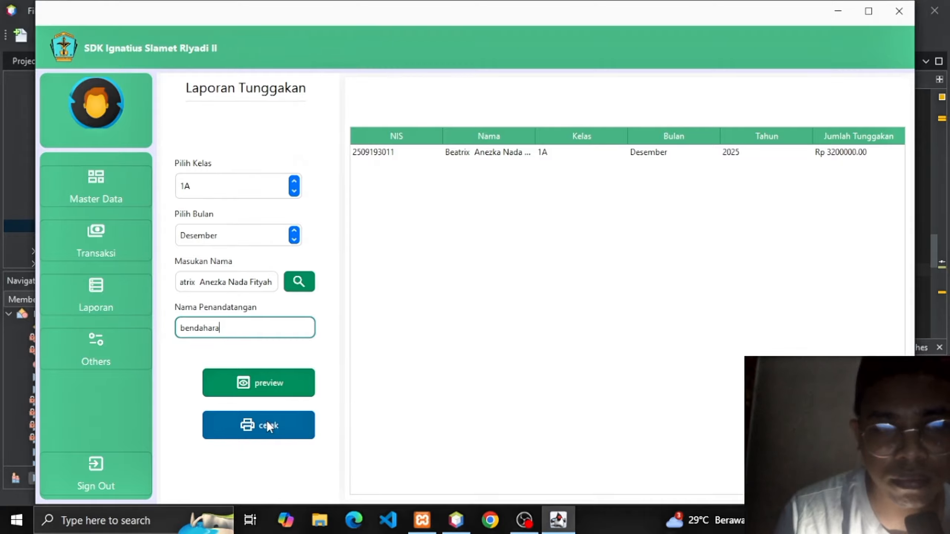
left_click(267, 425)
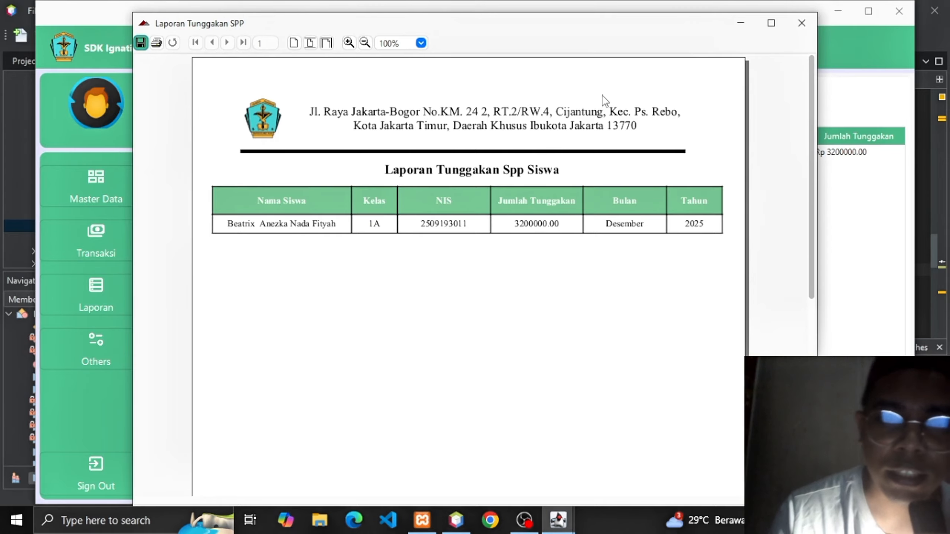
Close the Laporan Tunggakan SPP report window to return to the filtered arrears form.
left_click(809, 25)
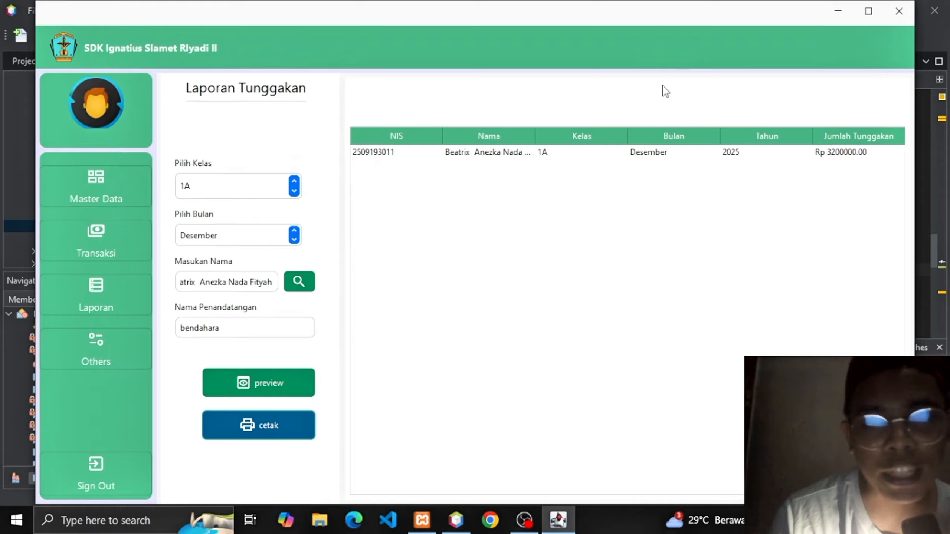
Sign out to the login page, cancel login to quit aplikasiSpp, and bring OBS Studio forward.
left_click(96, 468)
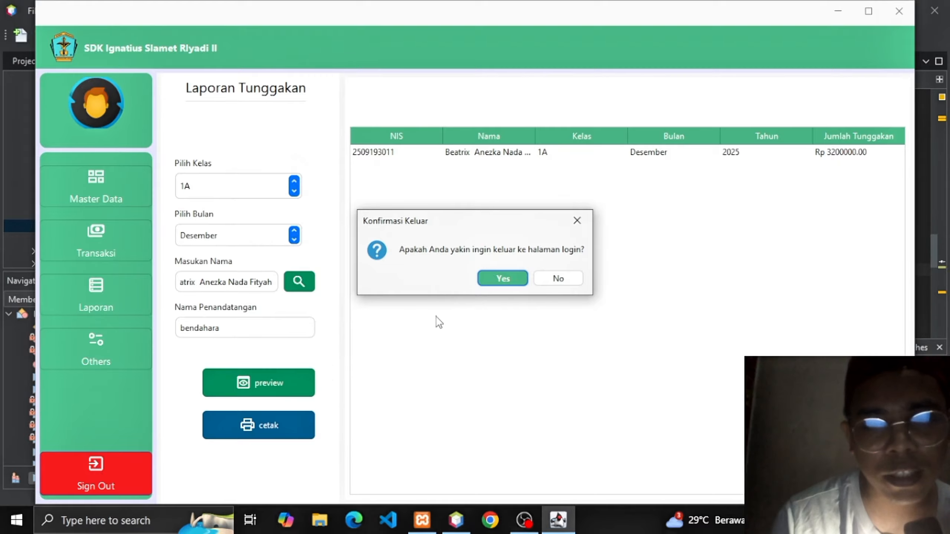
left_click(490, 283)
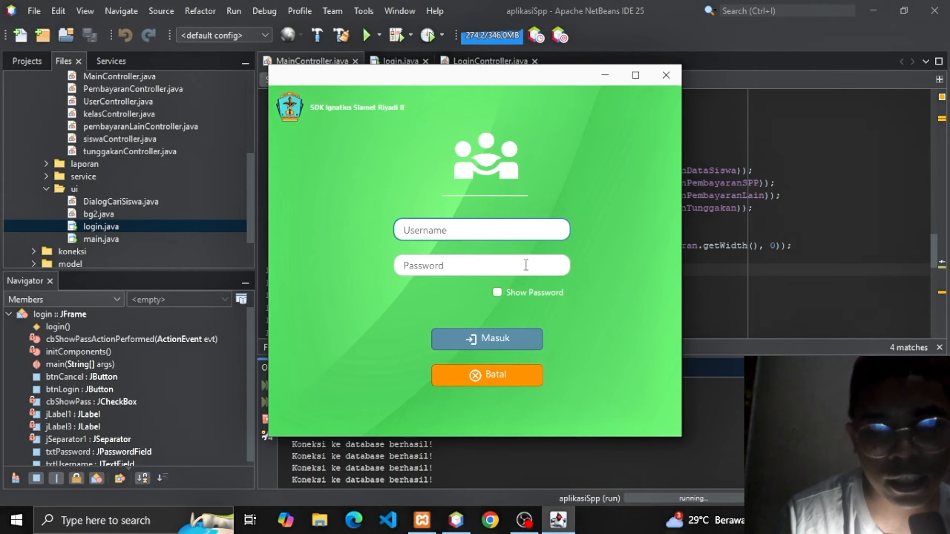
left_click(485, 375)
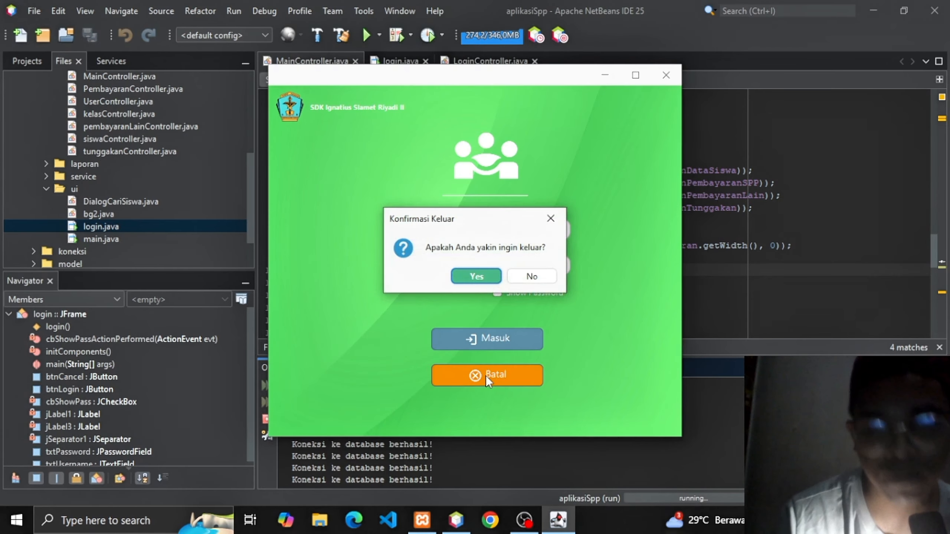
key("Return")
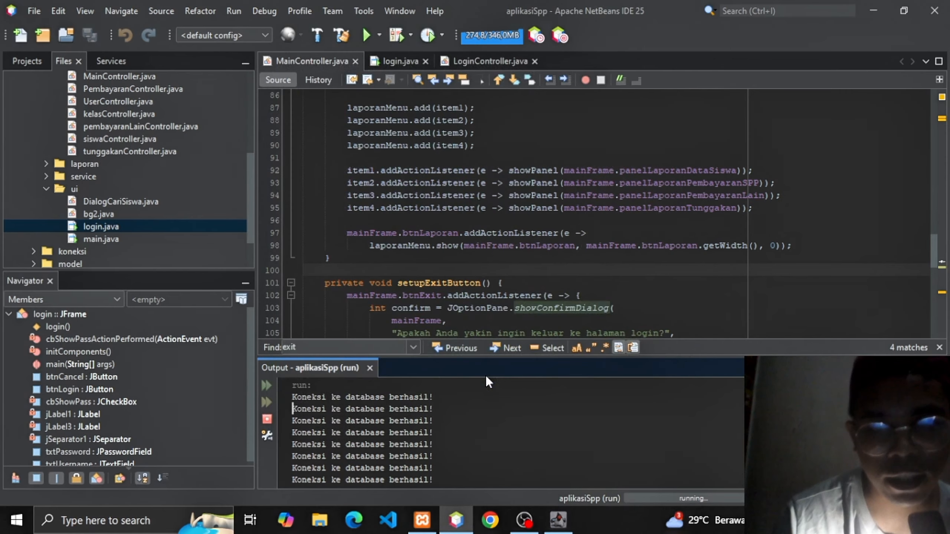
left_click(524, 521)
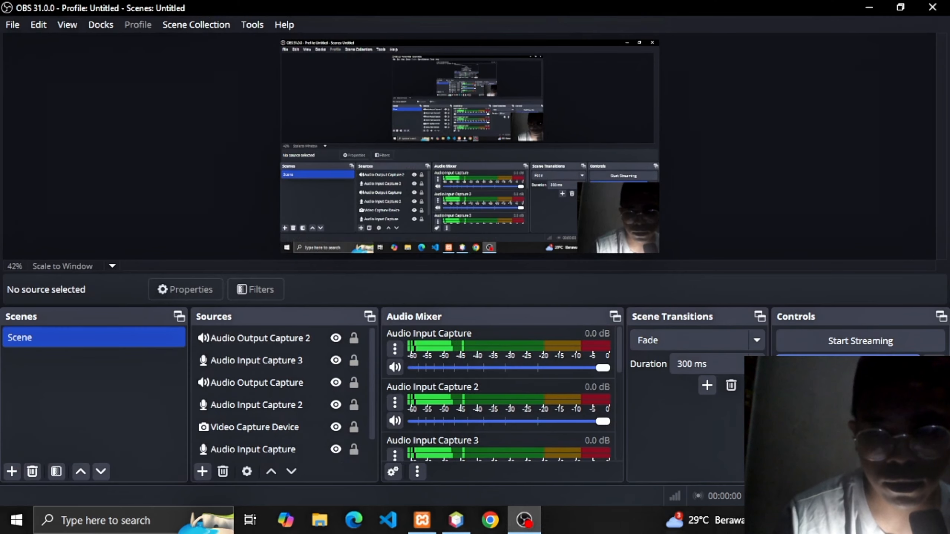